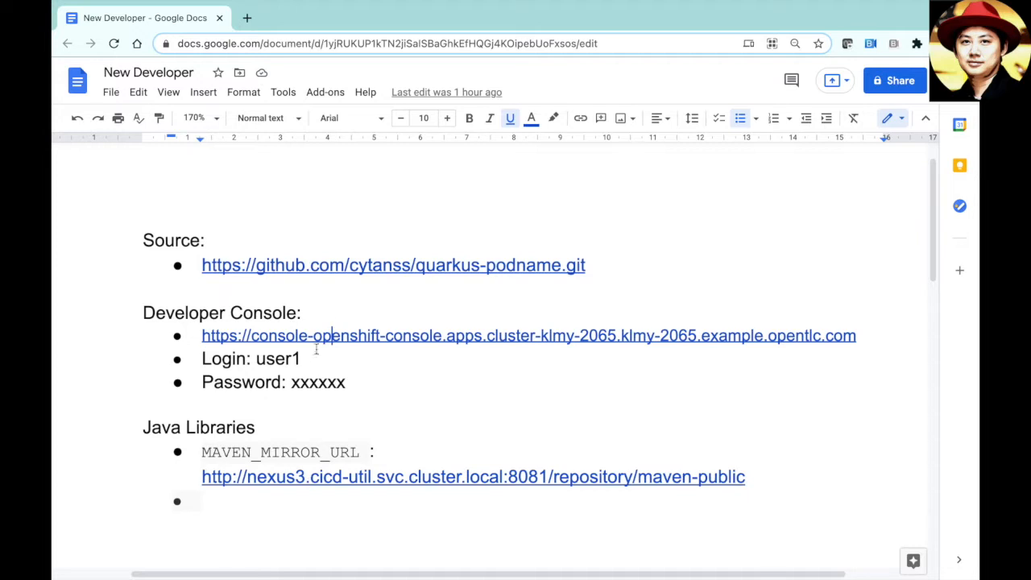
- Open the quarkus-podname GitHub repository and the OpenShift developer console links from the notes in new tabs
{"action": "left_click", "coordinate": [328, 261]}
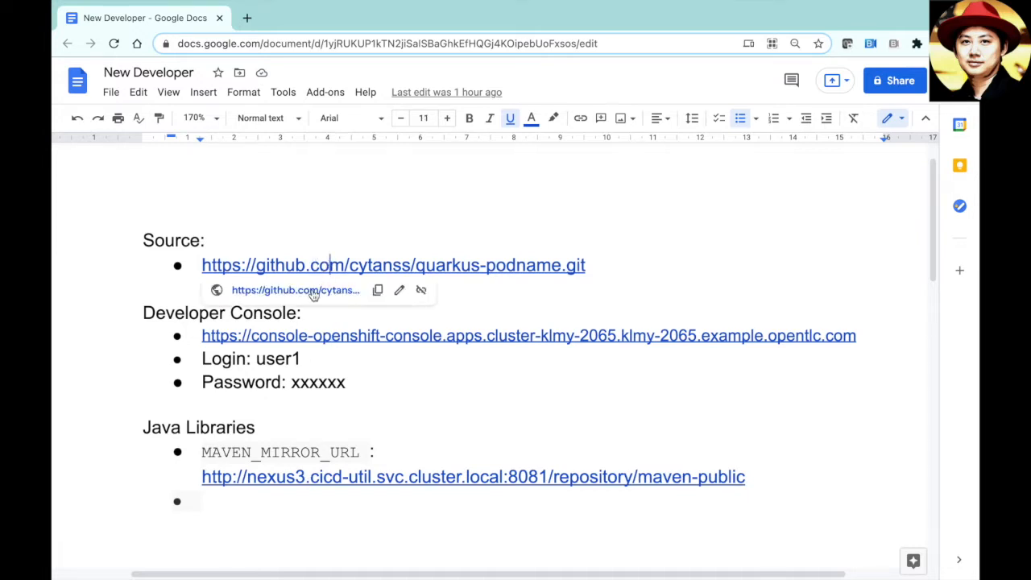
{"action": "left_click", "coordinate": [313, 292]}
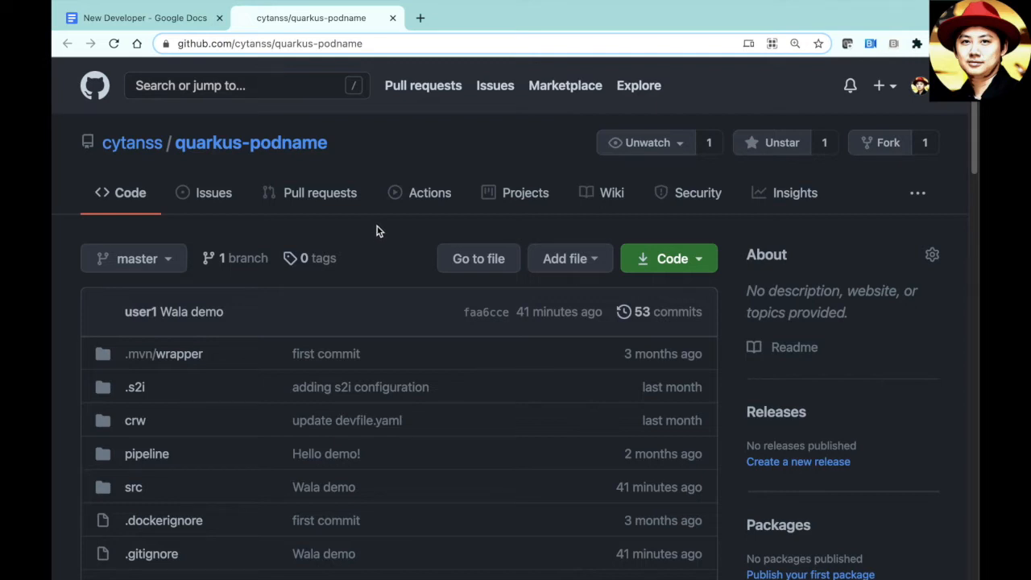
{"action": "left_click", "coordinate": [177, 25]}
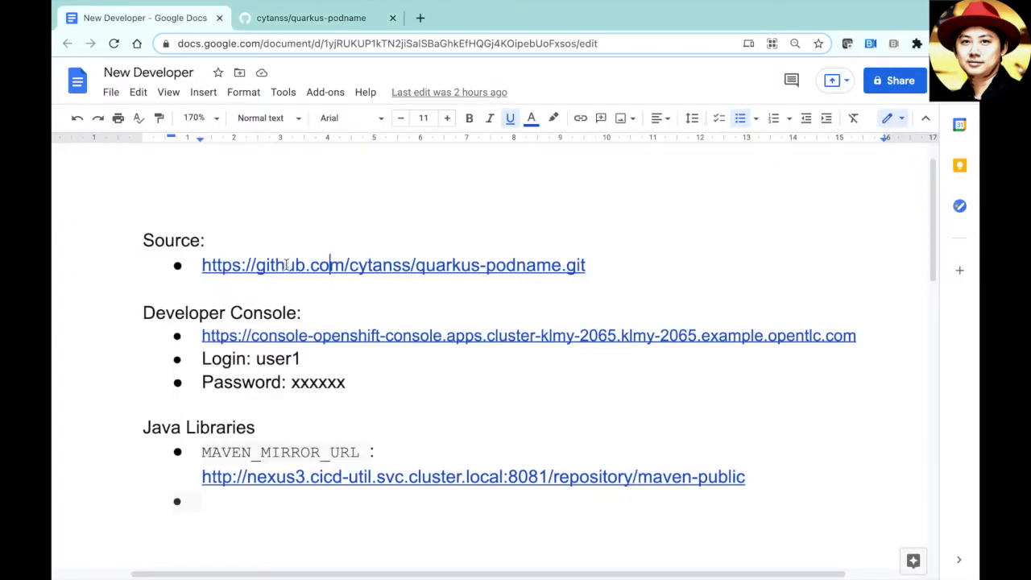
{"action": "left_click", "coordinate": [346, 336]}
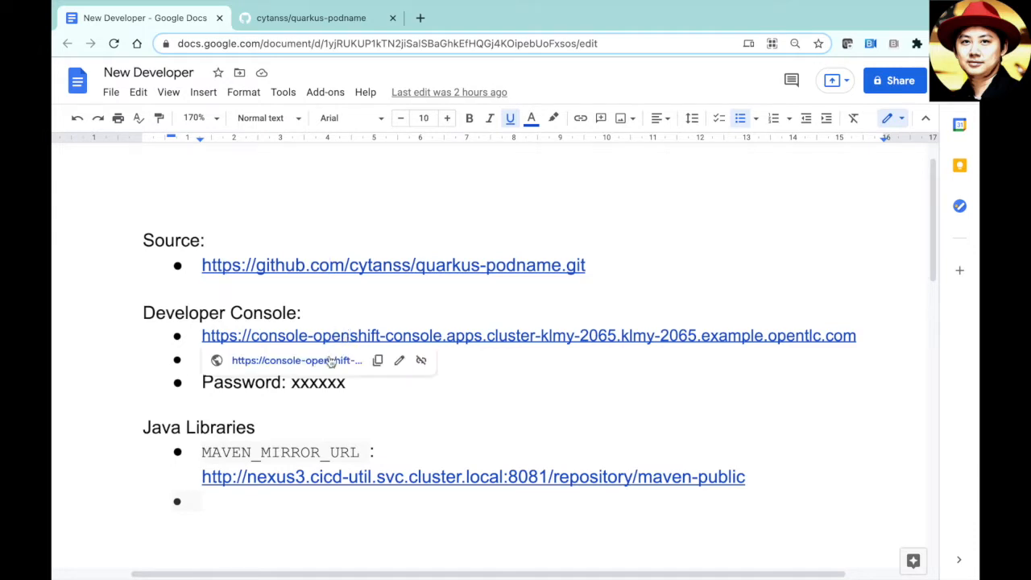
{"action": "left_click", "coordinate": [327, 363]}
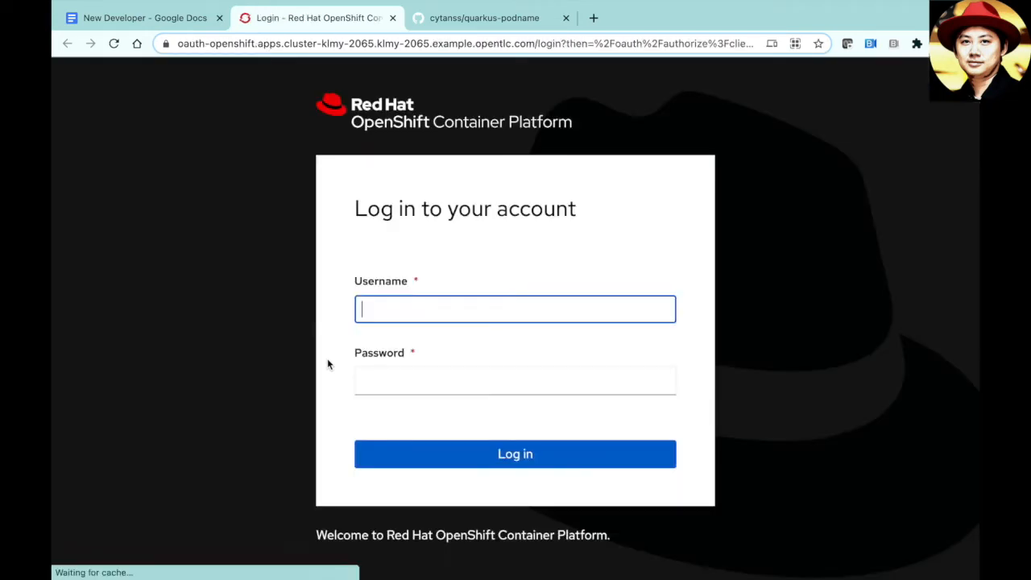
- Log in to the OpenShift console with the workshop username and password
{"action": "type", "text": "user"}
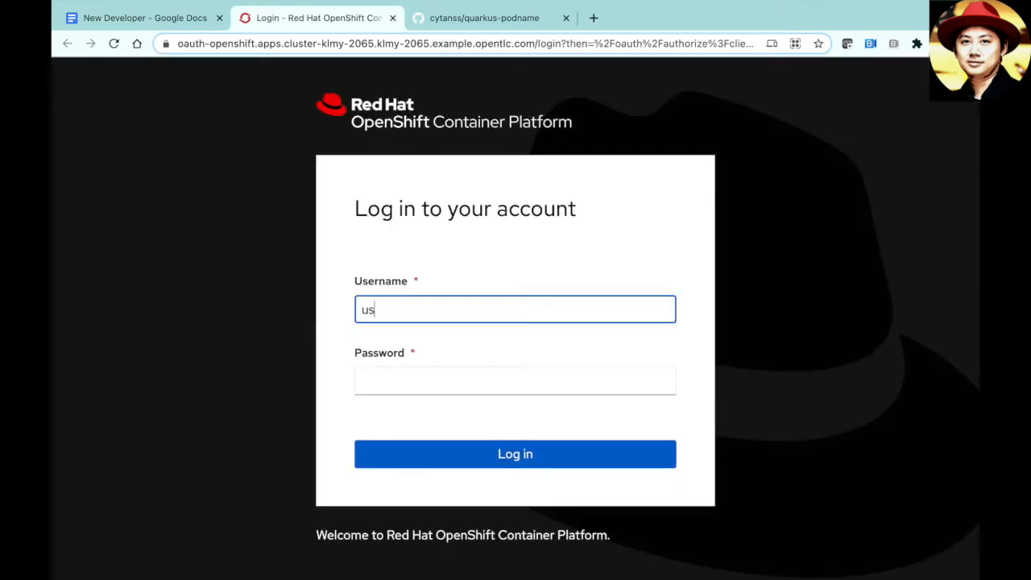
{"action": "type", "text": "1"}
{"action": "key", "text": "Tab"}
{"action": "type", "text": "••••••••••"}
{"action": "key", "text": "Return"}
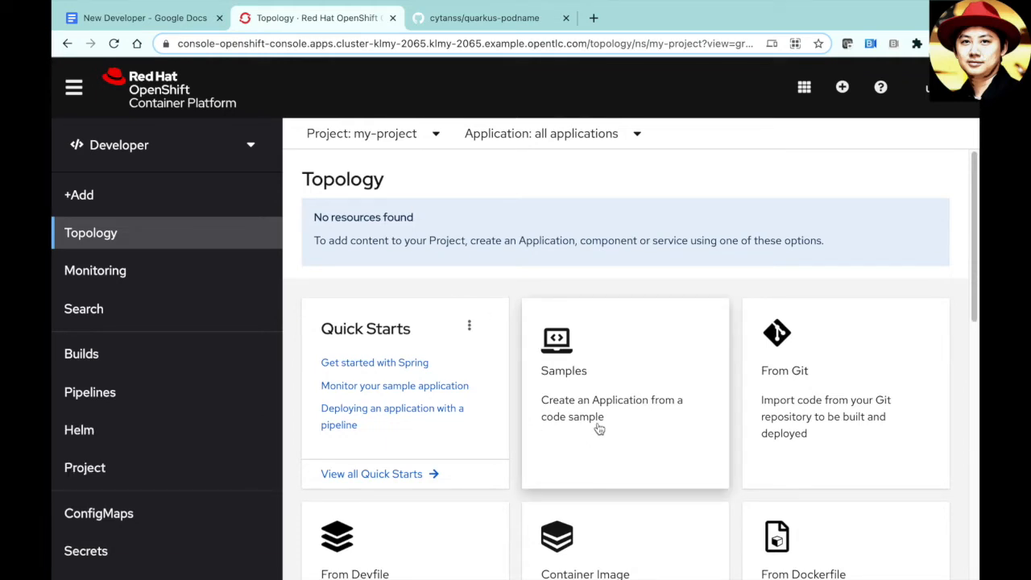
{"action": "scroll", "coordinate": [577, 435], "scroll_direction": "down", "scroll_amount": 2}
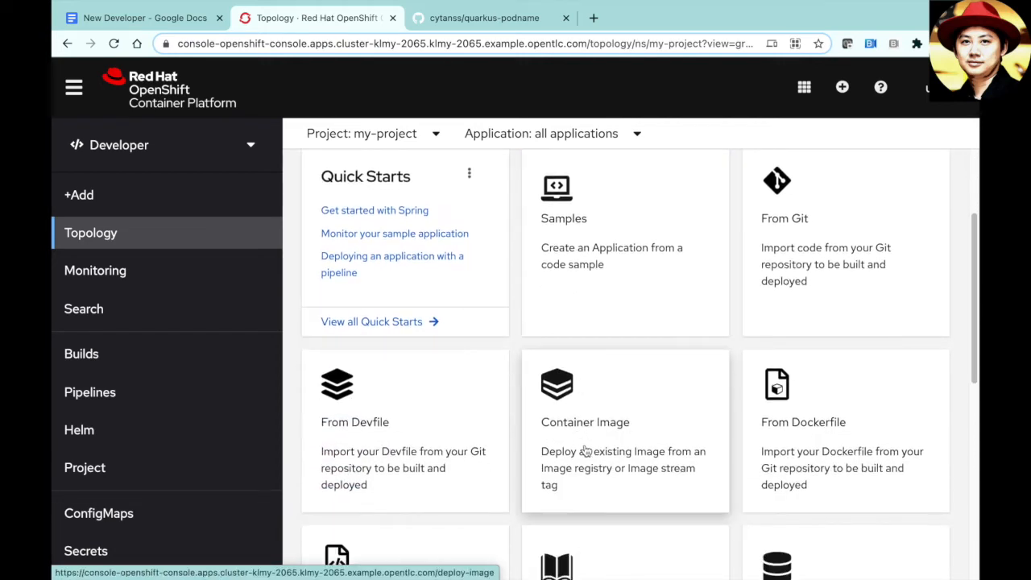
{"action": "left_click_drag", "start_coordinate": [973, 373], "coordinate": [974, 320]}
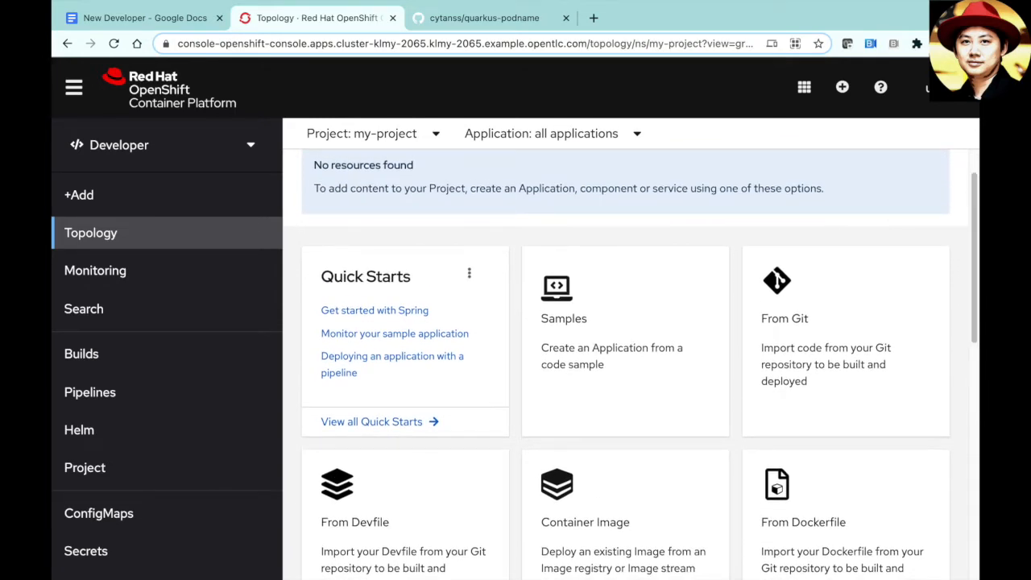
{"action": "left_click", "coordinate": [896, 330]}
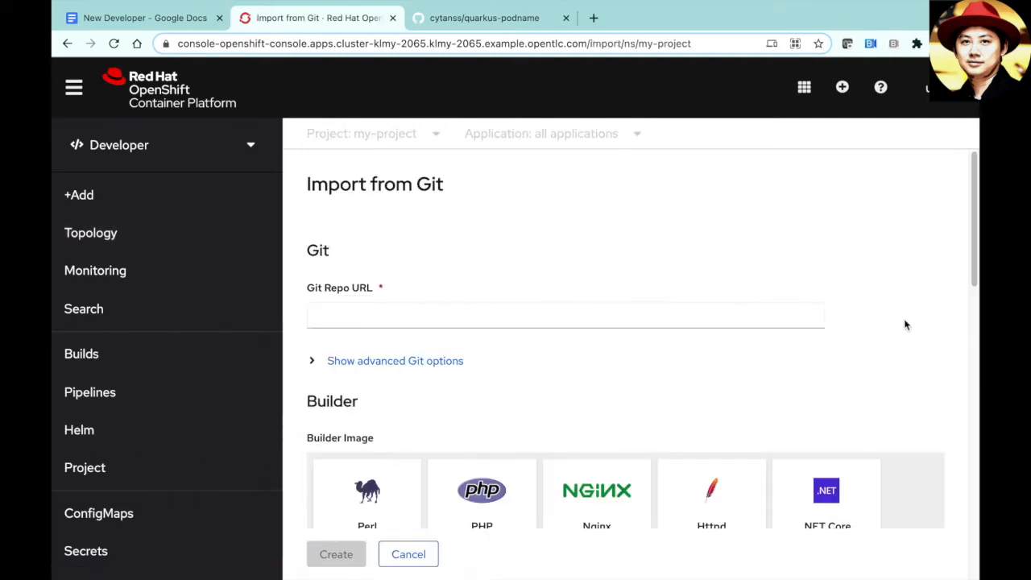
- Copy the quarkus-podname HTTPS clone URL from GitHub and paste it into Git Repo URL
{"action": "left_click", "coordinate": [479, 22]}
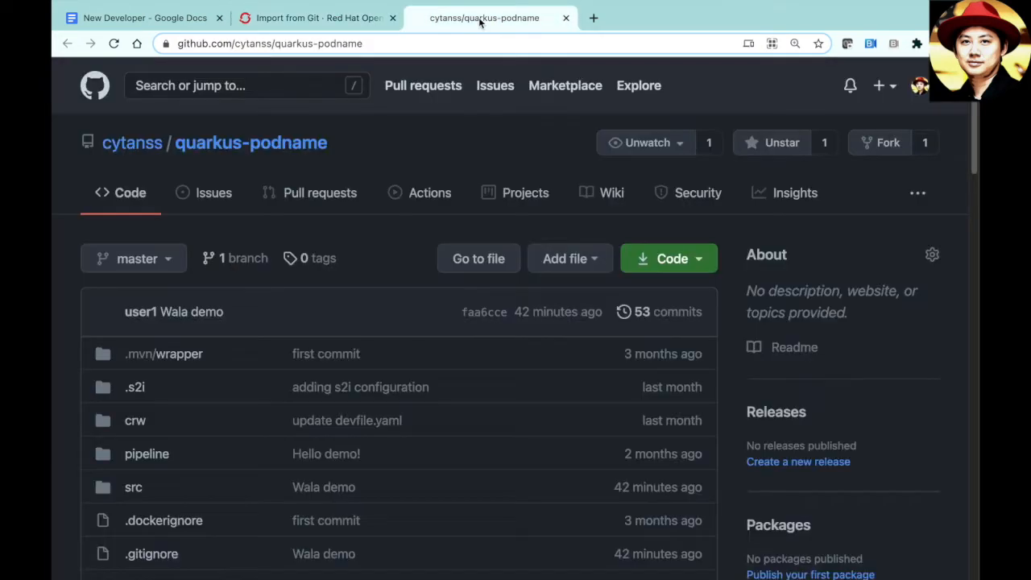
{"action": "left_click", "coordinate": [672, 258]}
{"action": "left_click", "coordinate": [679, 360]}
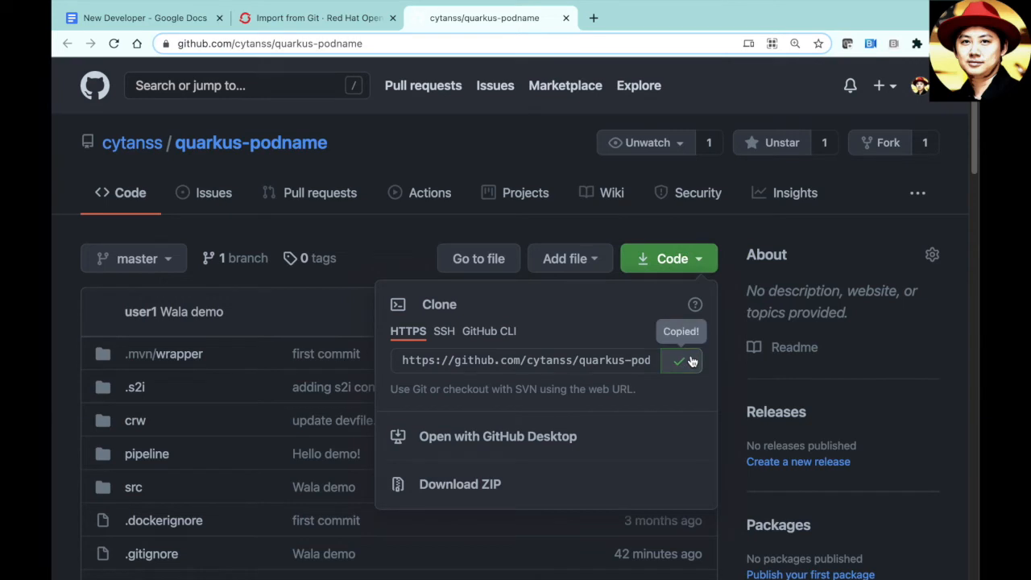
{"action": "left_click", "coordinate": [330, 18]}
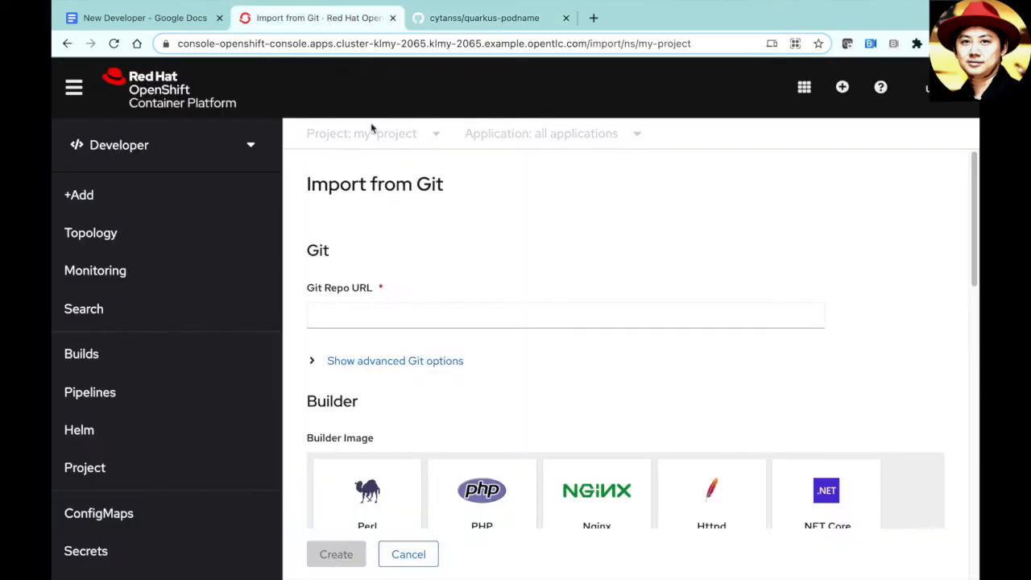
{"action": "left_click", "coordinate": [519, 314]}
{"action": "key", "text": "ctrl+v"}
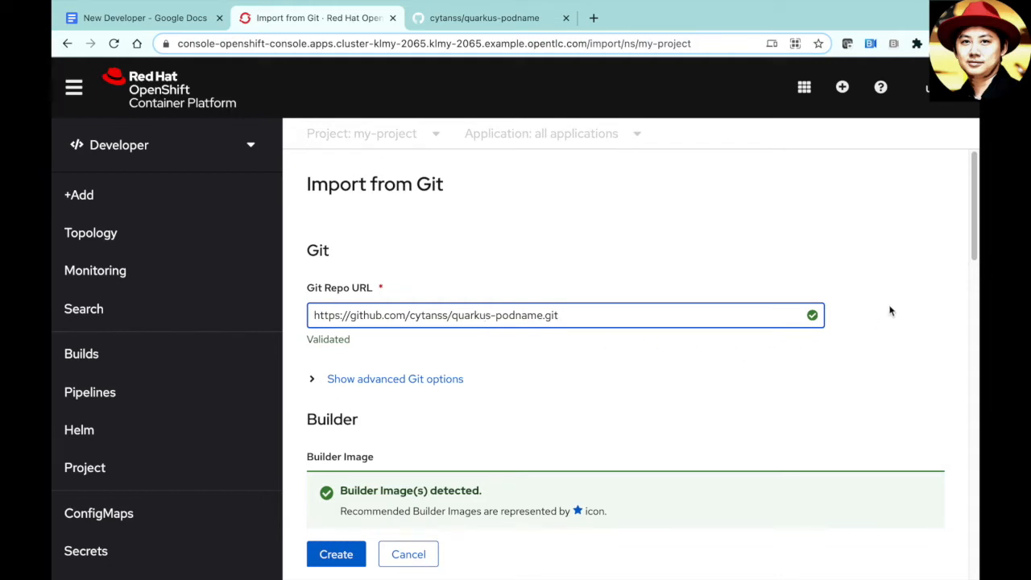
- Expand Show advanced Git options, leaving Context dir at / with no source secret
{"action": "left_click", "coordinate": [973, 230]}
{"action": "left_click_drag", "start_coordinate": [973, 230], "coordinate": [973, 250]}
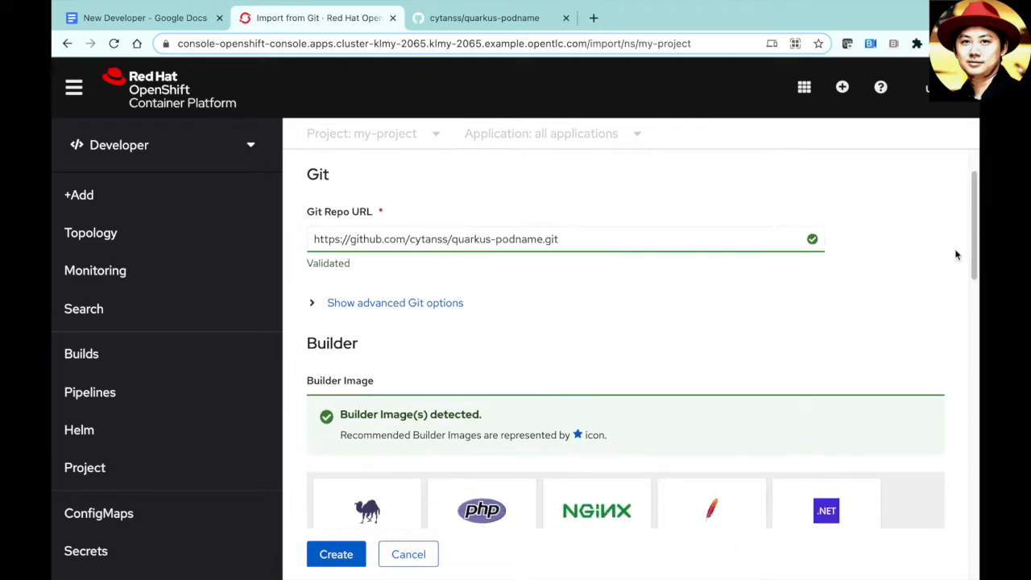
{"action": "left_click", "coordinate": [444, 308]}
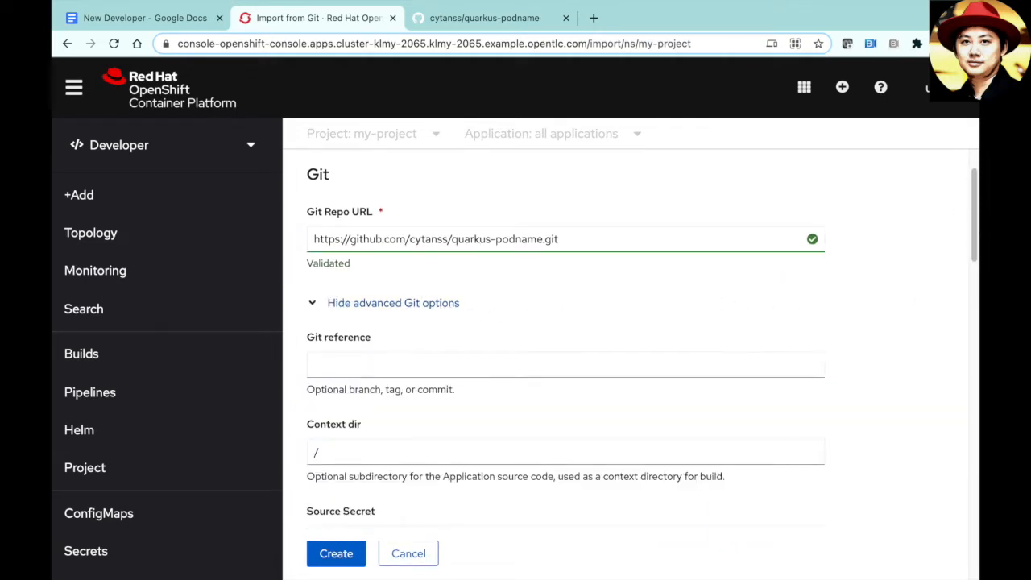
{"action": "left_click_drag", "start_coordinate": [973, 227], "coordinate": [974, 250]}
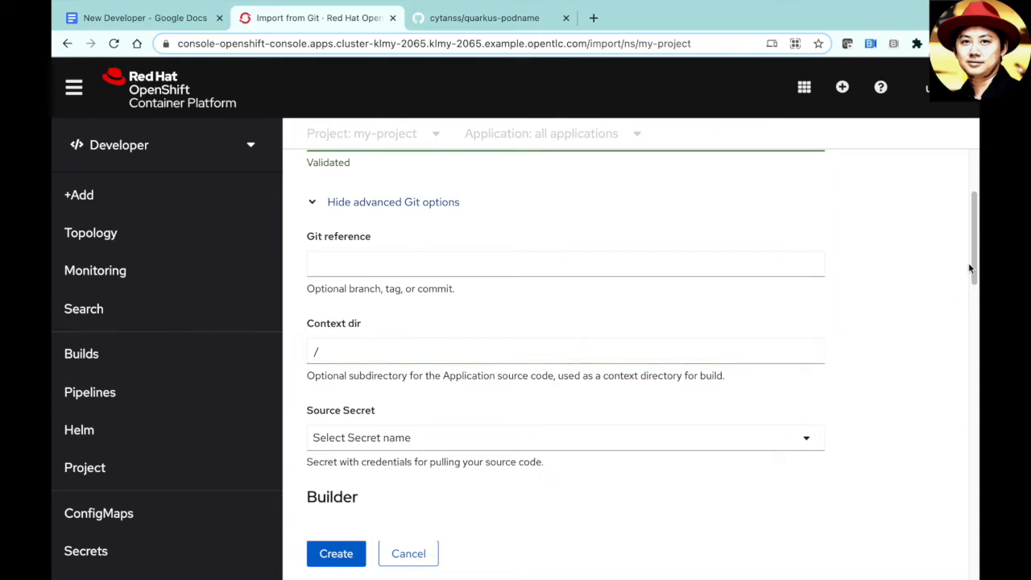
{"action": "left_click_drag", "start_coordinate": [972, 257], "coordinate": [970, 301]}
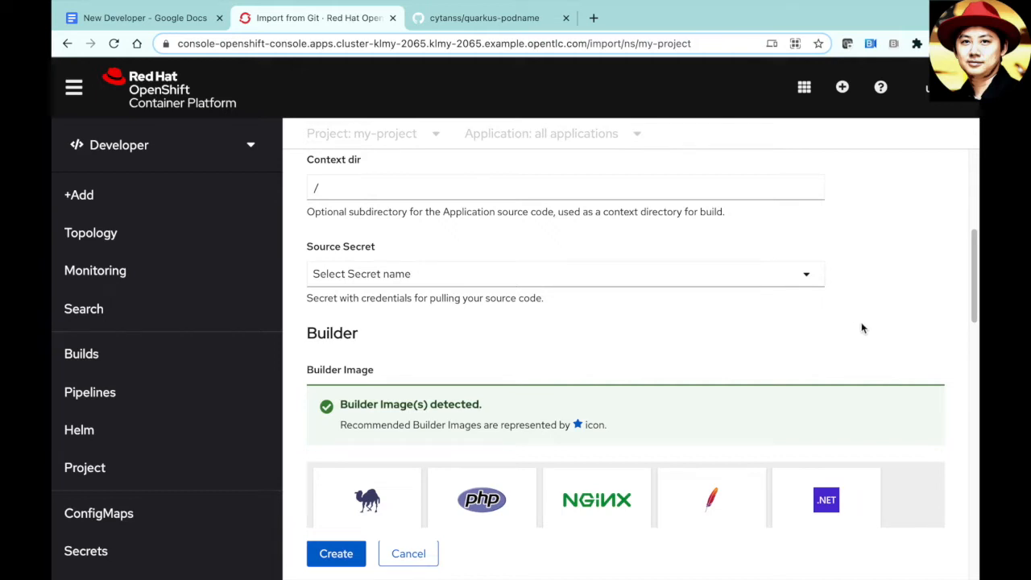
{"action": "left_click", "coordinate": [973, 296]}
{"action": "left_click_drag", "start_coordinate": [973, 297], "coordinate": [973, 336]}
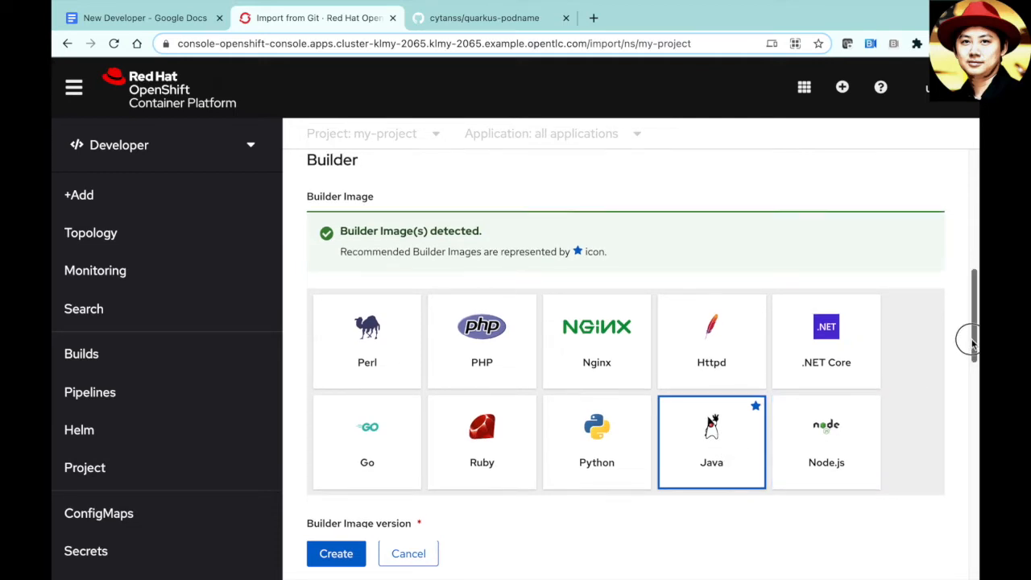
{"action": "left_click_drag", "start_coordinate": [972, 344], "coordinate": [973, 367]}
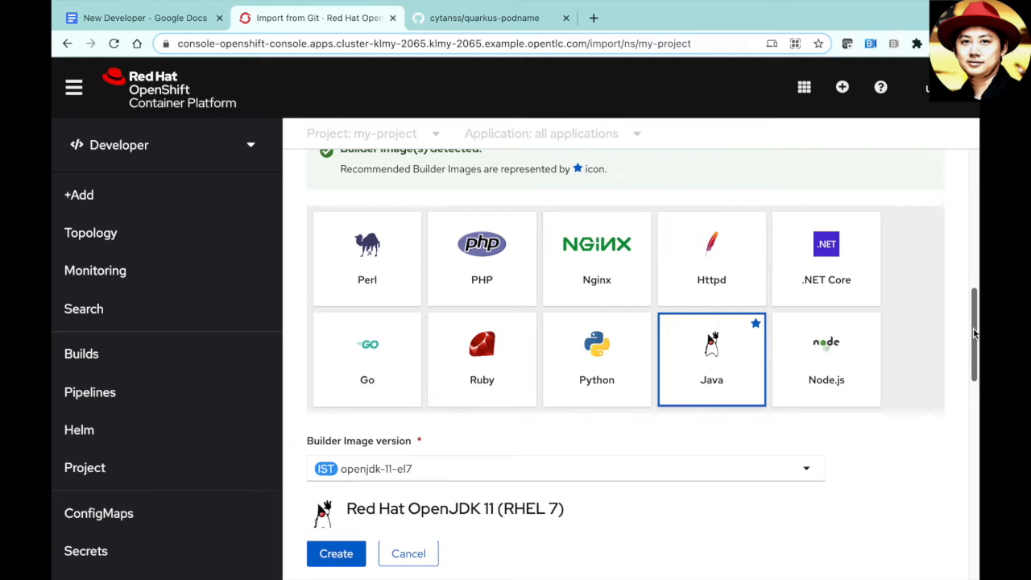
{"action": "left_click_drag", "start_coordinate": [973, 334], "coordinate": [971, 374]}
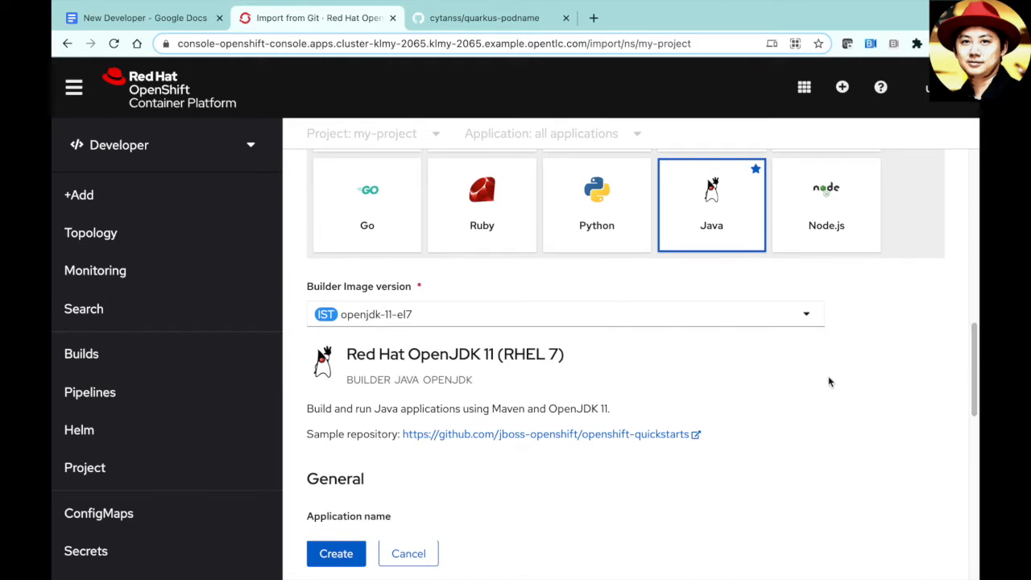
- Keep openjdk-11-el7 as the Java builder image version
{"action": "left_click", "coordinate": [808, 319]}
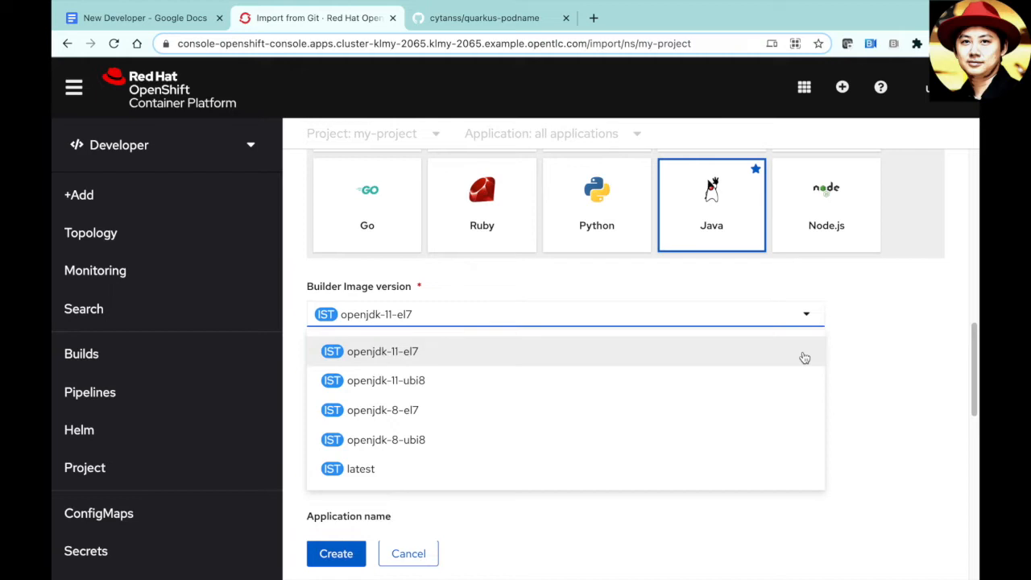
{"action": "left_click", "coordinate": [881, 376]}
{"action": "left_click_drag", "start_coordinate": [973, 371], "coordinate": [971, 435]}
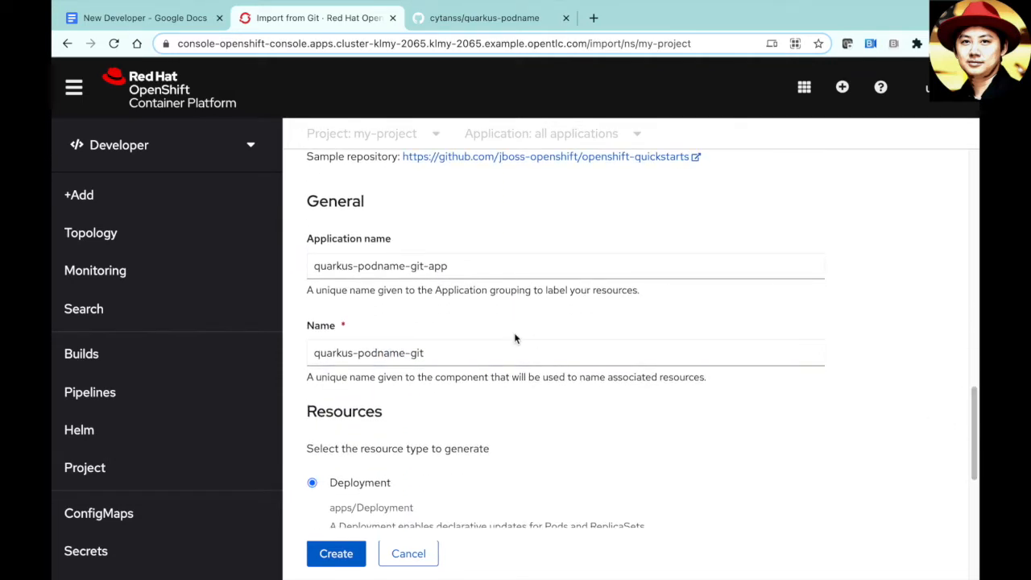
- Change both the application name and component name to quarkus-podname
{"action": "left_click_drag", "start_coordinate": [405, 266], "coordinate": [451, 270]}
{"action": "key", "text": "BackSpace"}
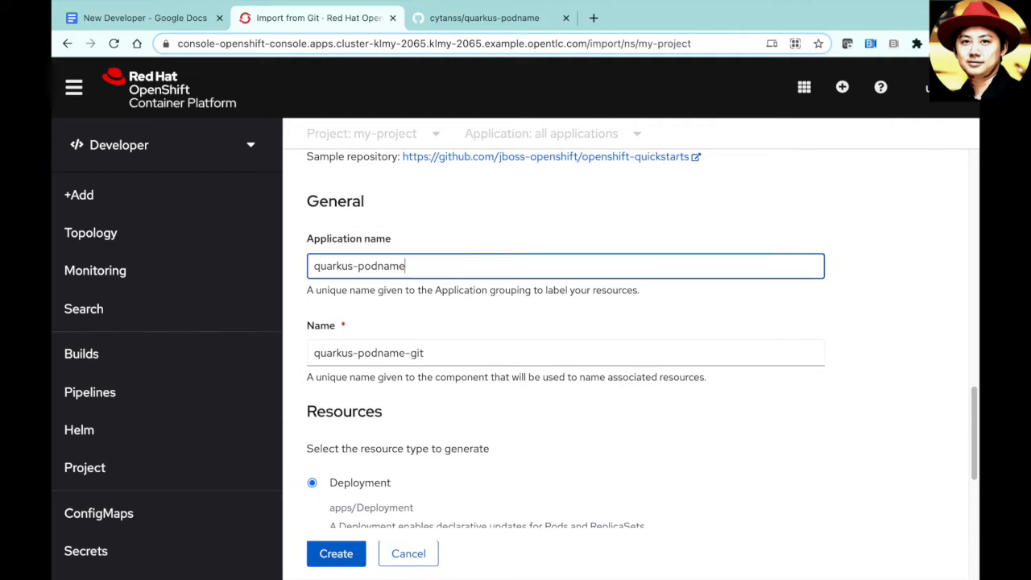
{"action": "key", "text": "ctrl+a"}
{"action": "key", "text": "ctrl+c"}
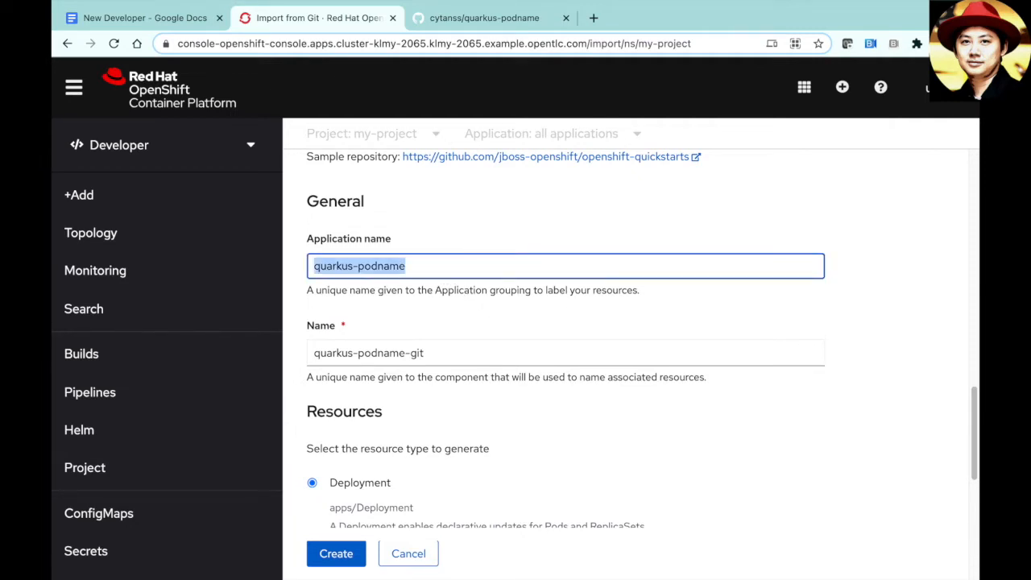
{"action": "left_click", "coordinate": [454, 354]}
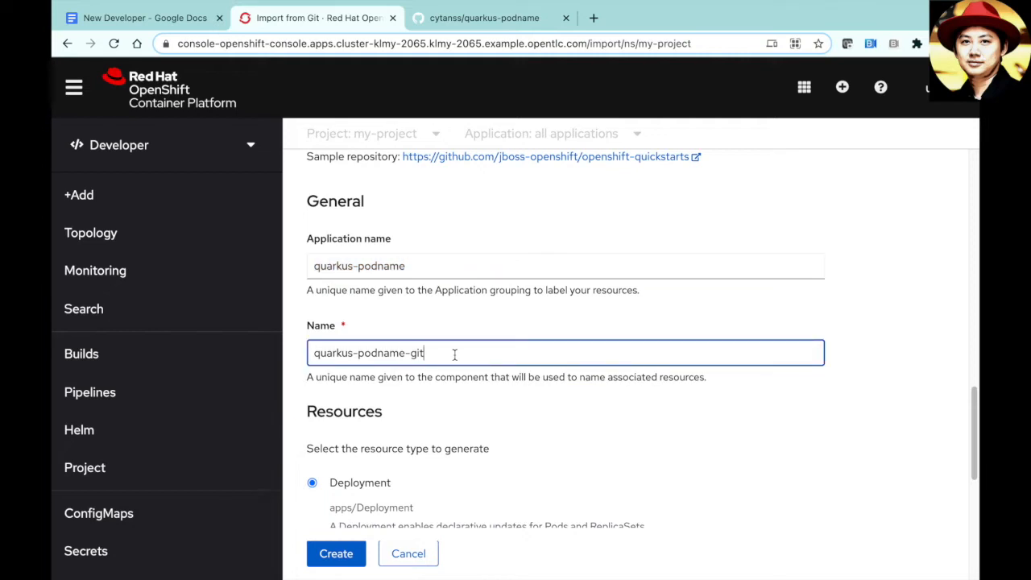
{"action": "key", "text": "ctrl+a"}
{"action": "key", "text": "ctrl+v"}
{"action": "left_click_drag", "start_coordinate": [973, 422], "coordinate": [973, 481]}
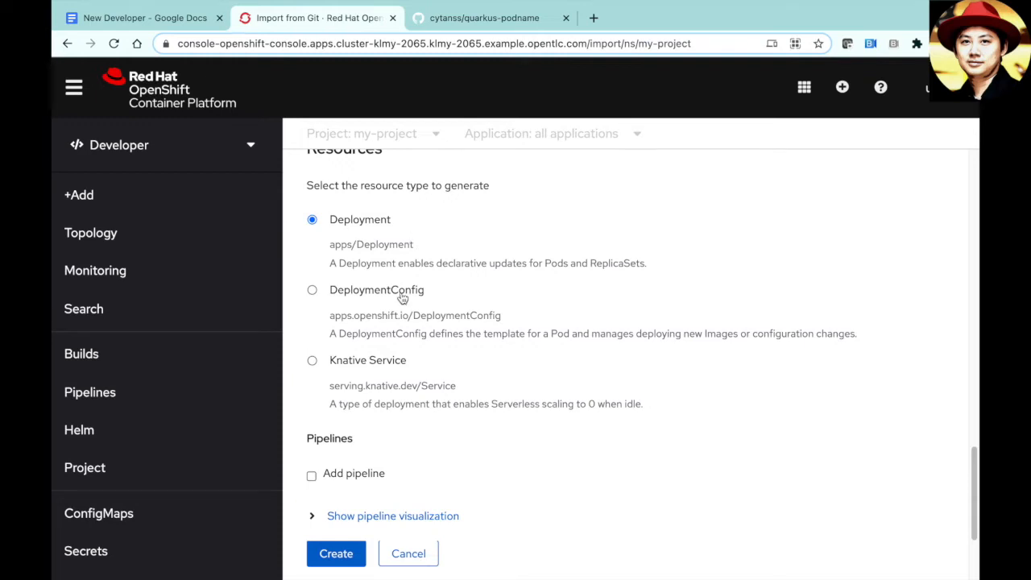
- Choose Knative Service as the resource type, keeping the route to the application enabled
{"action": "left_click", "coordinate": [388, 368]}
{"action": "left_click_drag", "start_coordinate": [972, 481], "coordinate": [974, 504]}
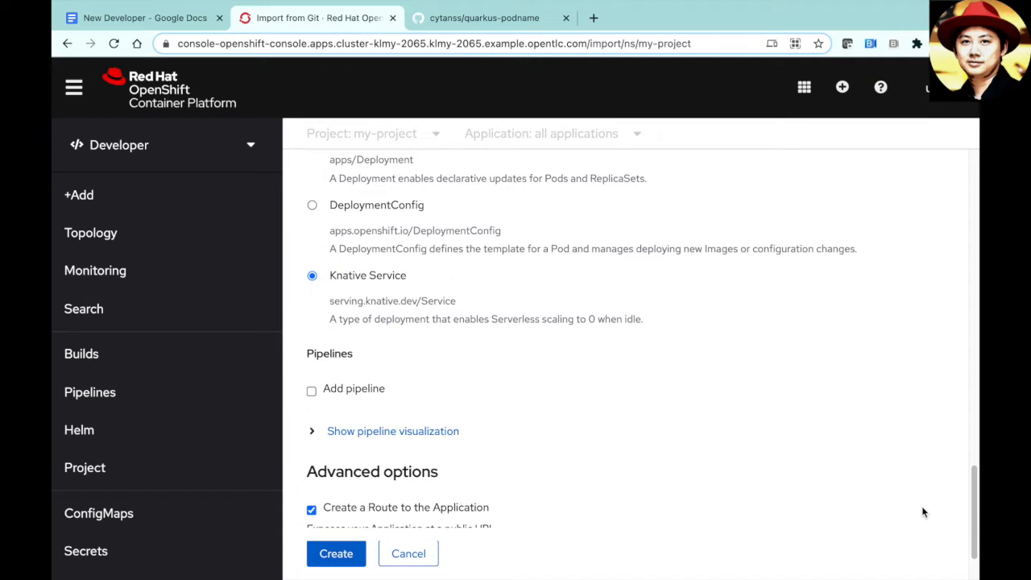
{"action": "left_click_drag", "start_coordinate": [974, 500], "coordinate": [974, 523]}
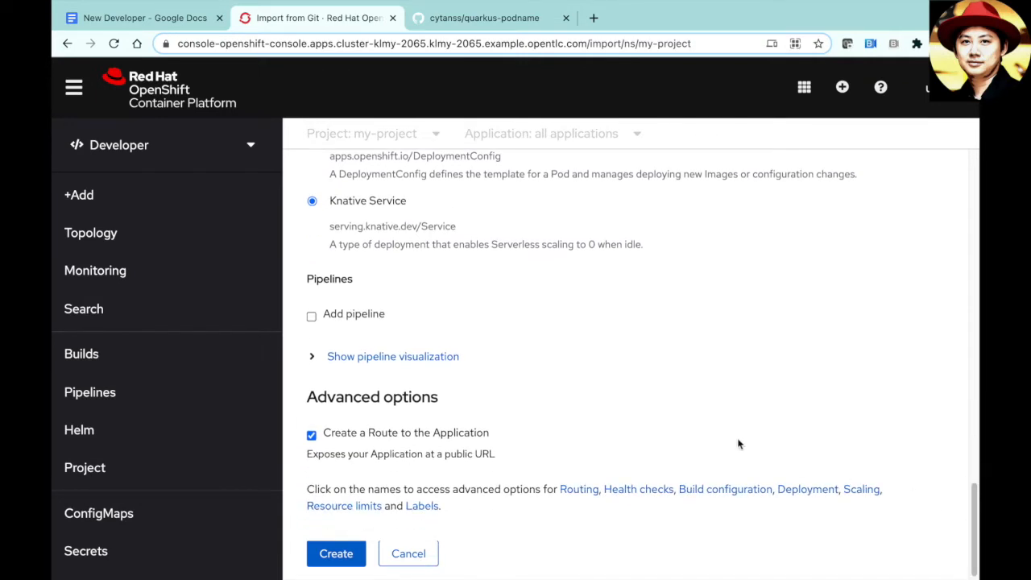
- Enable Add pipeline and inspect its fetch-repository, build and kn-service-create tasks in the visualization
{"action": "left_click", "coordinate": [357, 324]}
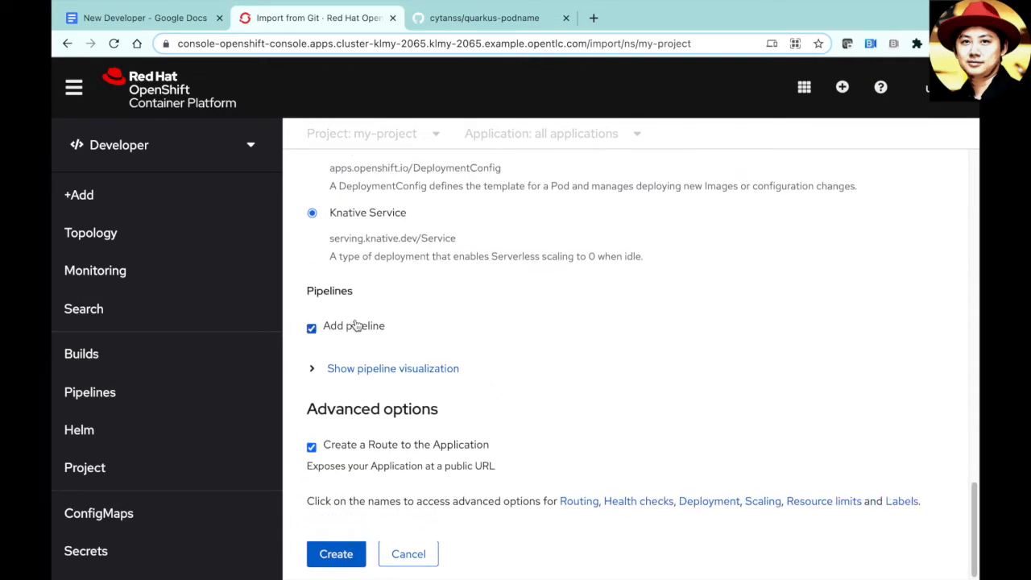
{"action": "left_click", "coordinate": [363, 368]}
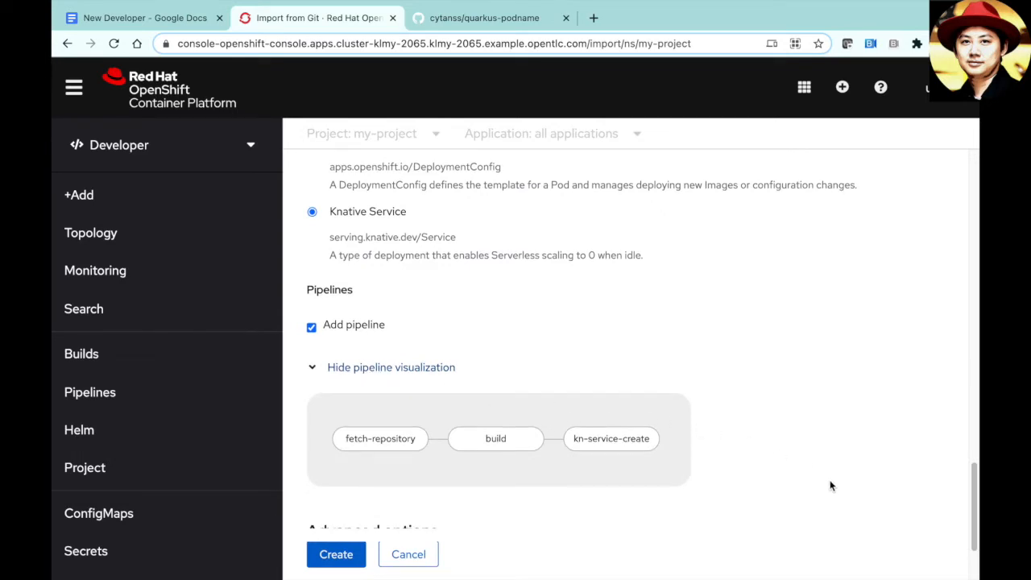
{"action": "scroll", "coordinate": [831, 483], "scroll_direction": "down", "scroll_amount": 2}
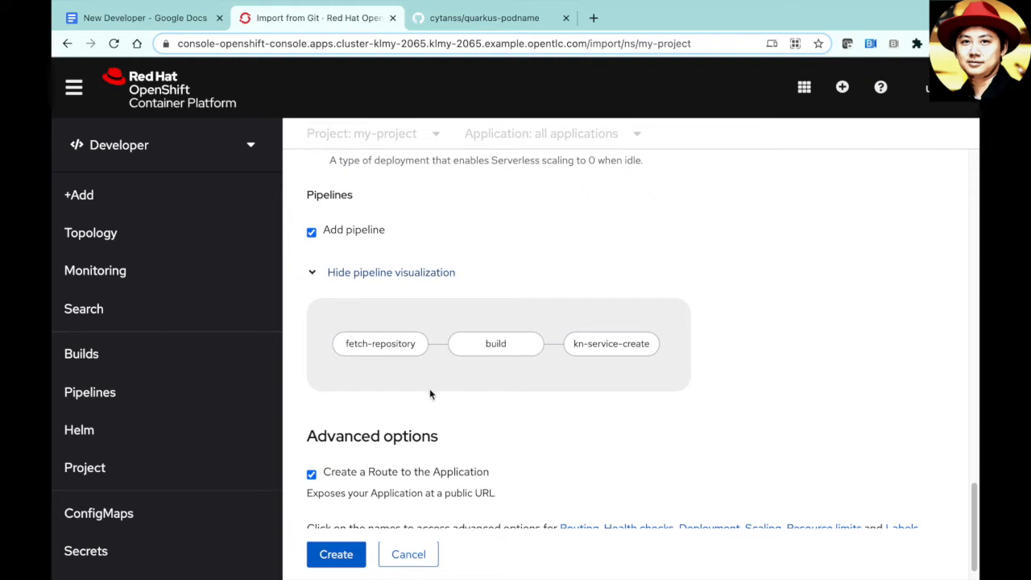
{"action": "mouse_move", "coordinate": [398, 350]}
{"action": "mouse_move", "coordinate": [509, 351]}
{"action": "mouse_move", "coordinate": [601, 348]}
{"action": "scroll", "coordinate": [719, 419], "scroll_direction": "down", "scroll_amount": 1}
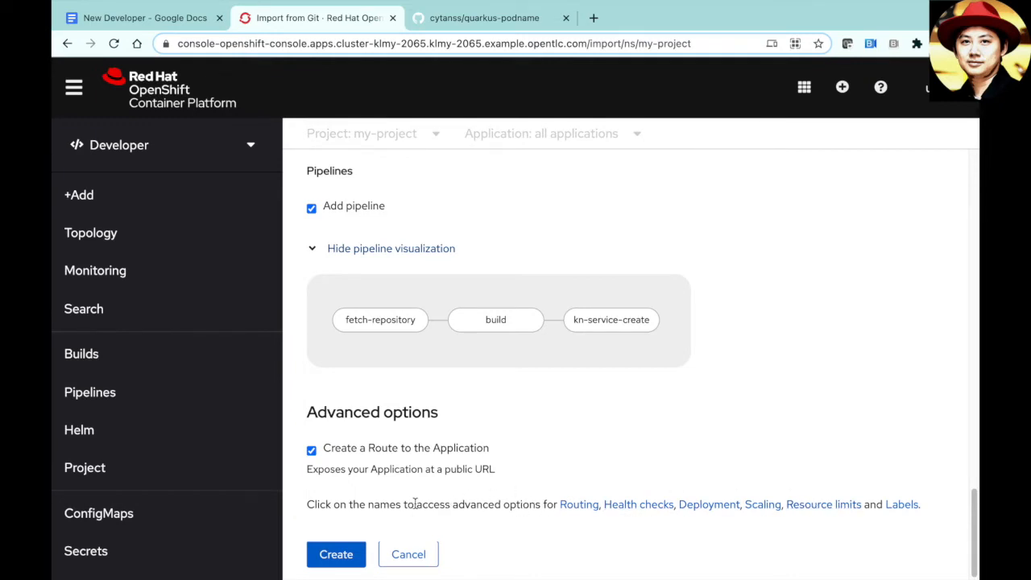
- Submit the Import from Git form to create the quarkus-podname Knative service
{"action": "left_click", "coordinate": [335, 556]}
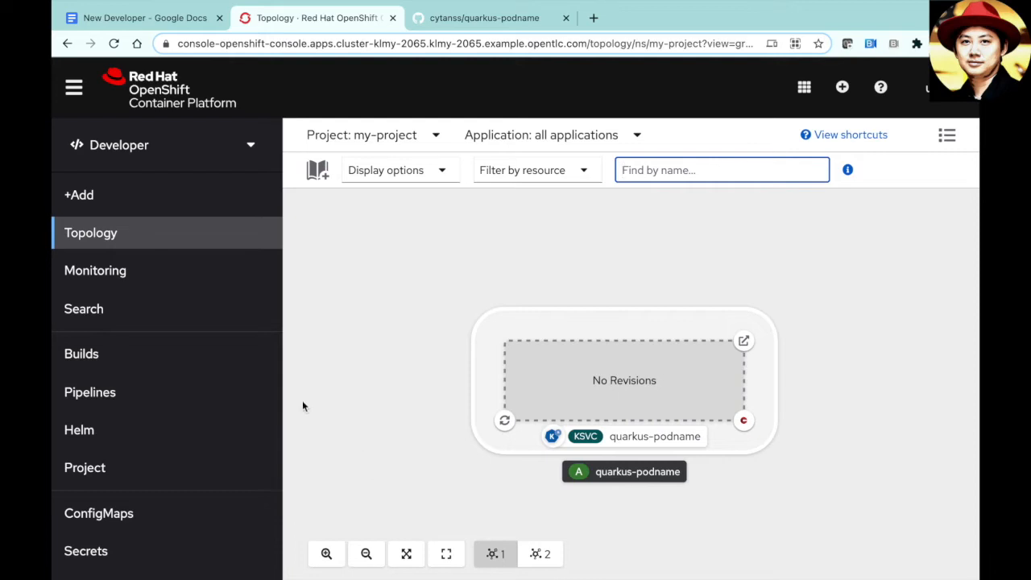
- Stop the quarkus-podname-w6q161 pipeline run via Actions and go back to the Pipelines list
{"action": "left_click", "coordinate": [186, 393]}
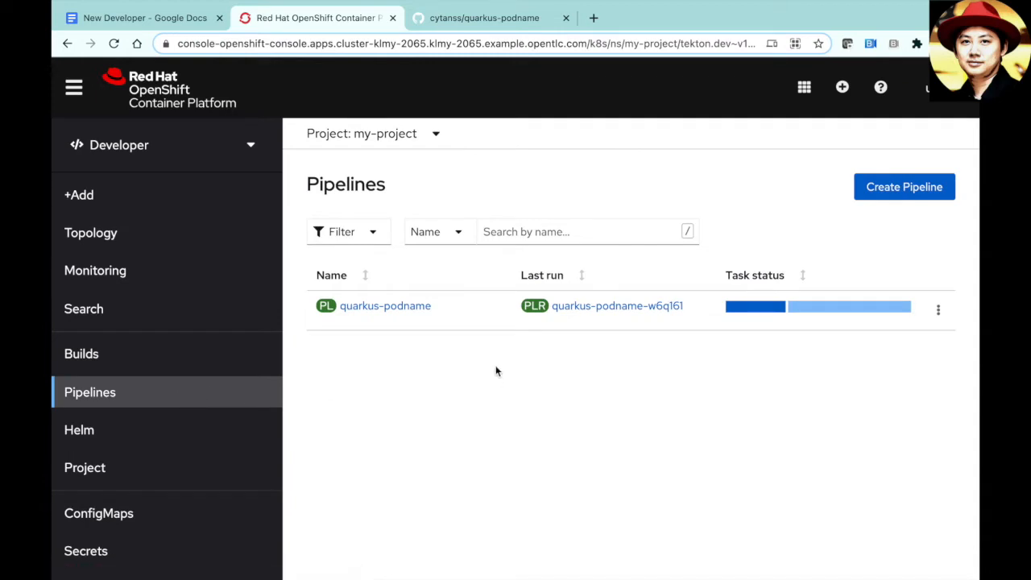
{"action": "mouse_move", "coordinate": [754, 317]}
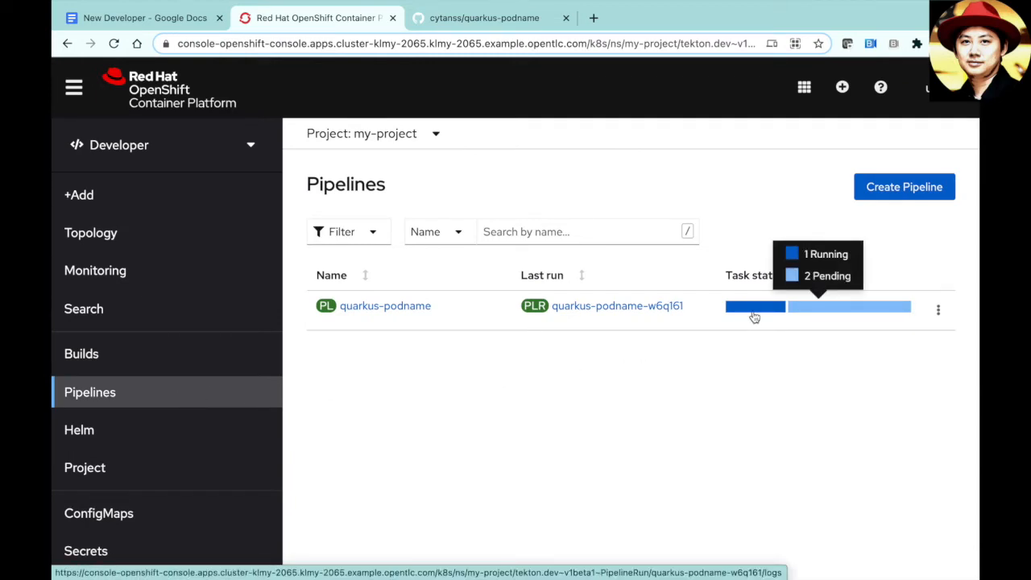
{"action": "left_click", "coordinate": [567, 306]}
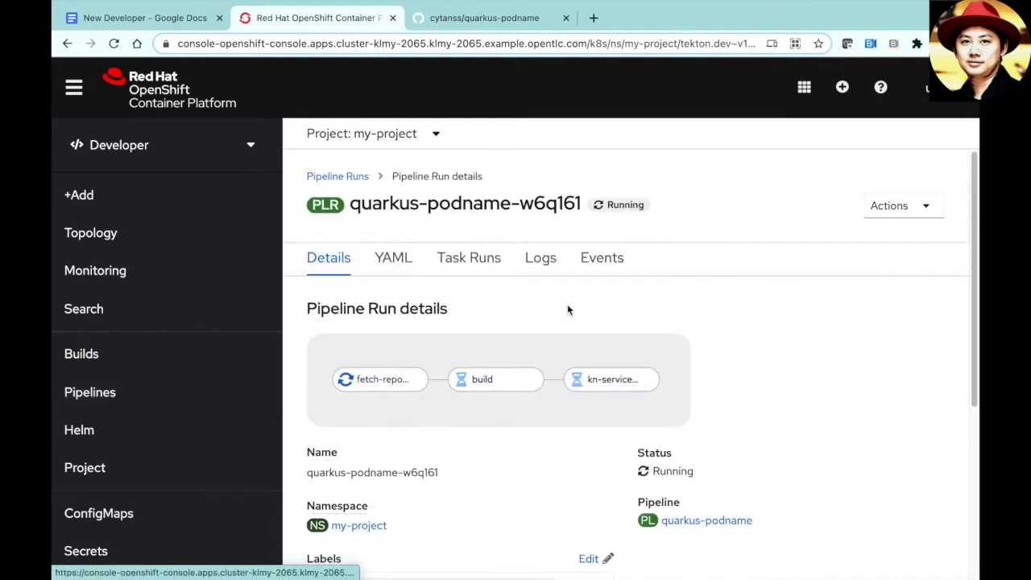
{"action": "left_click", "coordinate": [867, 212]}
{"action": "left_click", "coordinate": [846, 272]}
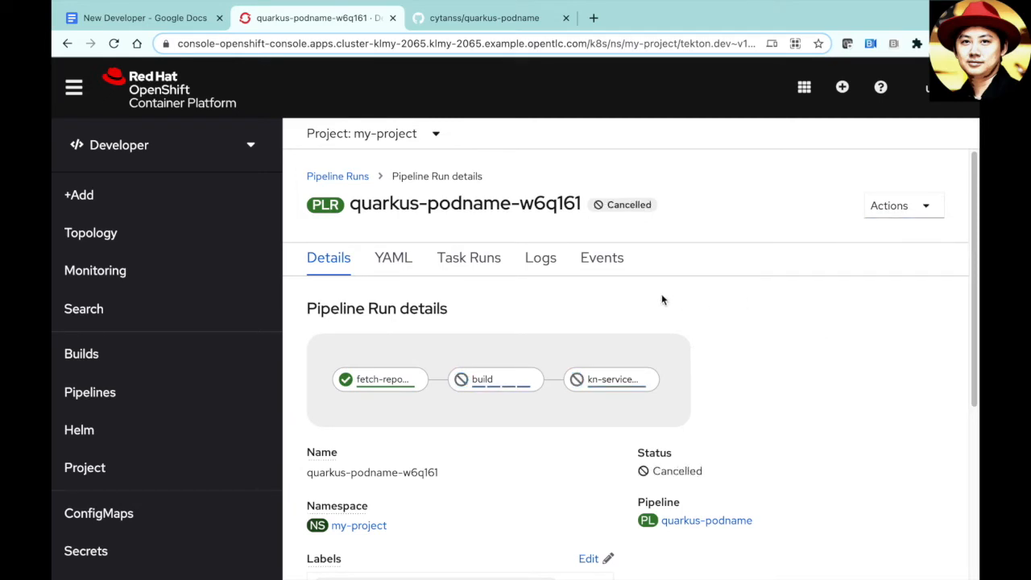
{"action": "left_click", "coordinate": [225, 392]}
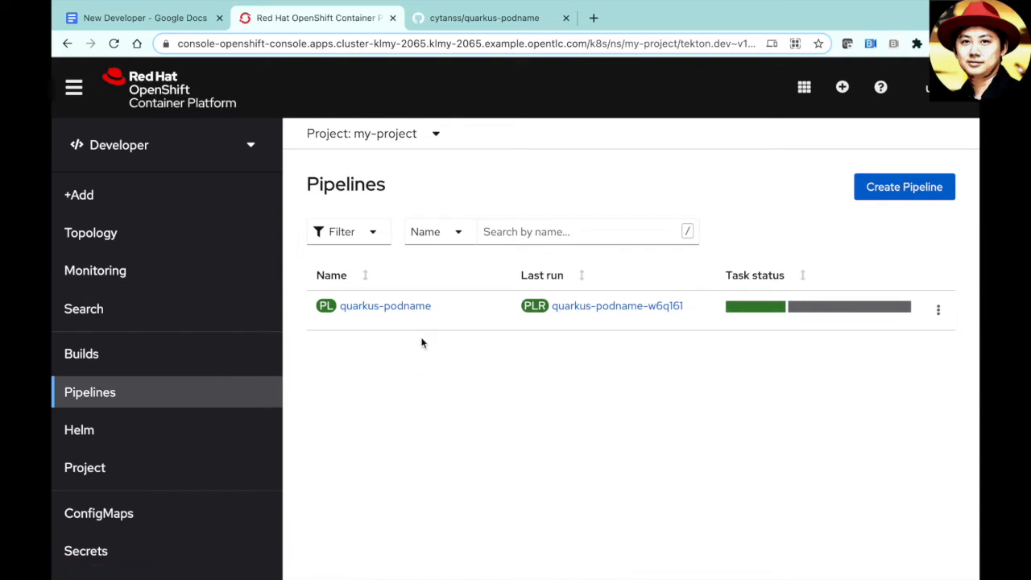
- Copy the nexus3 MAVEN_MIRROR_URL from the notes and switch back to the OpenShift tab
{"action": "left_click", "coordinate": [162, 26]}
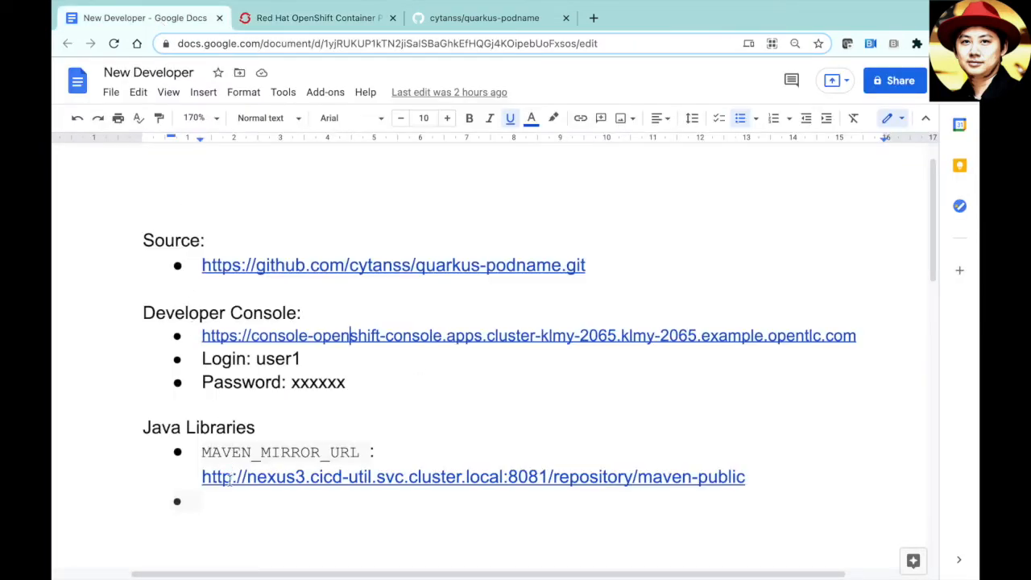
{"action": "left_click", "coordinate": [203, 477]}
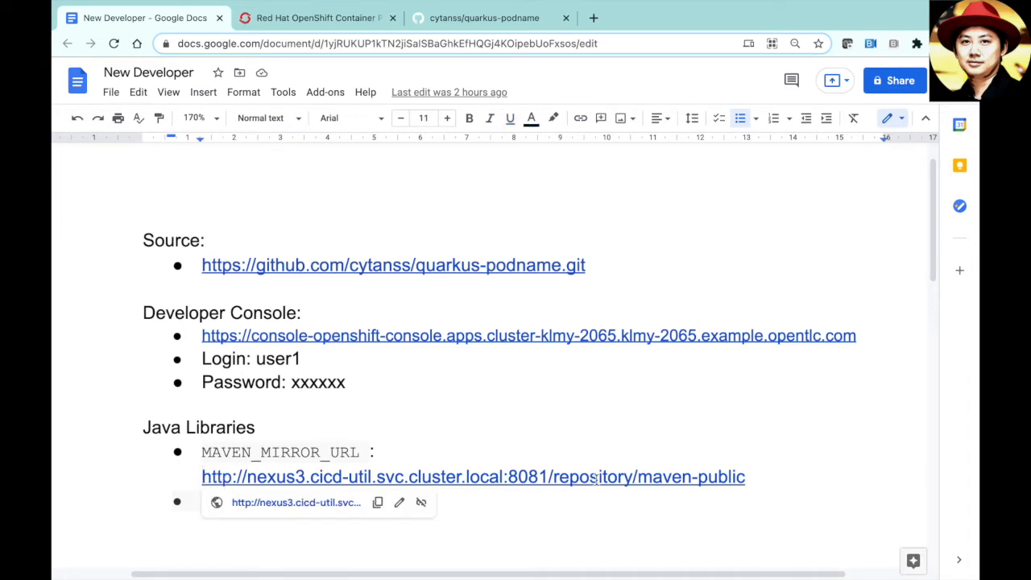
{"action": "left_click", "coordinate": [745, 479], "text": "shift"}
{"action": "key", "text": "ctrl+c"}
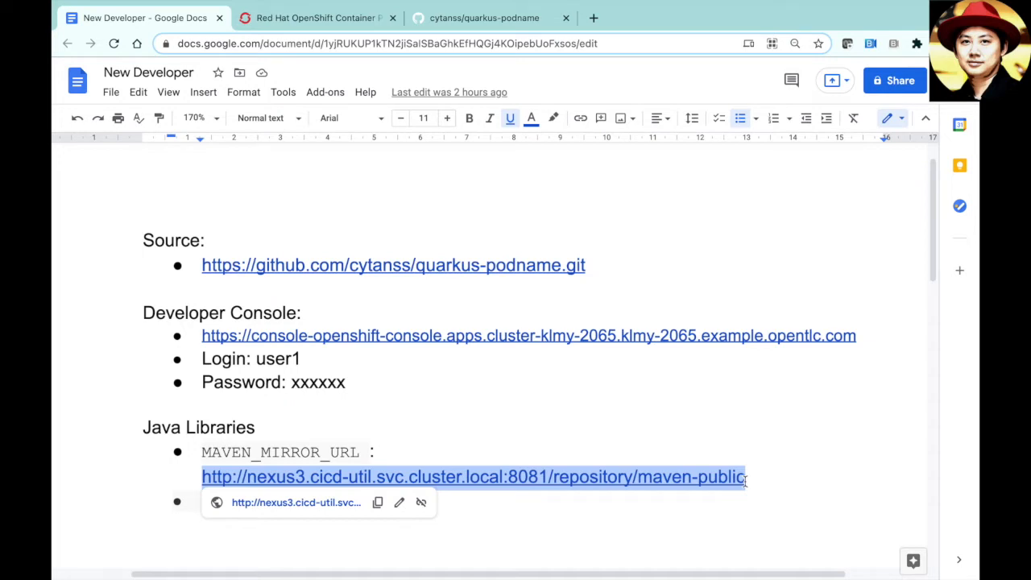
{"action": "left_click", "coordinate": [318, 18]}
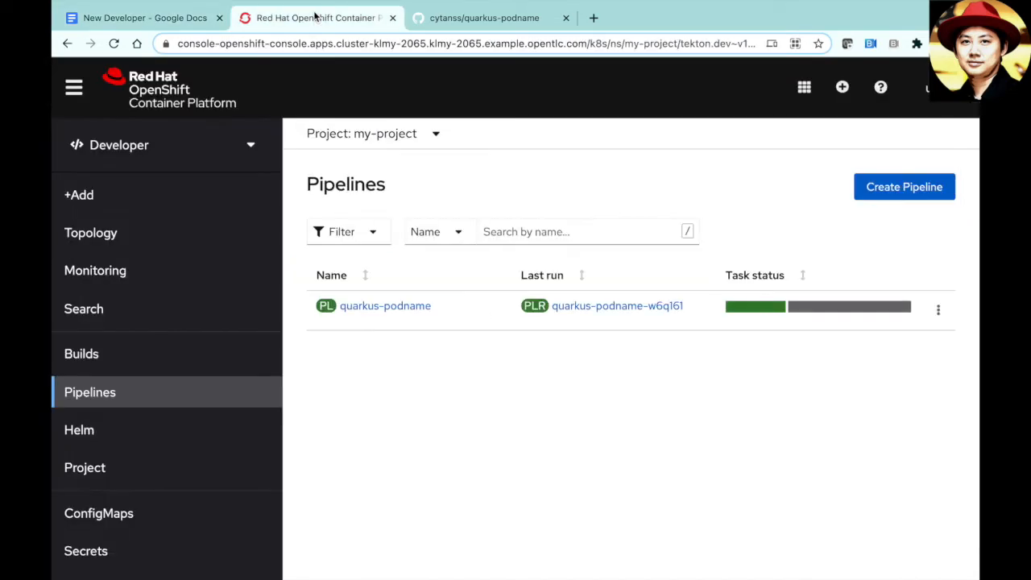
- In the quarkus-podname pipeline editor, paste the nexus3 maven-public URL into the build task's MAVEN_MIRROR_URL and save
{"action": "left_click", "coordinate": [394, 310]}
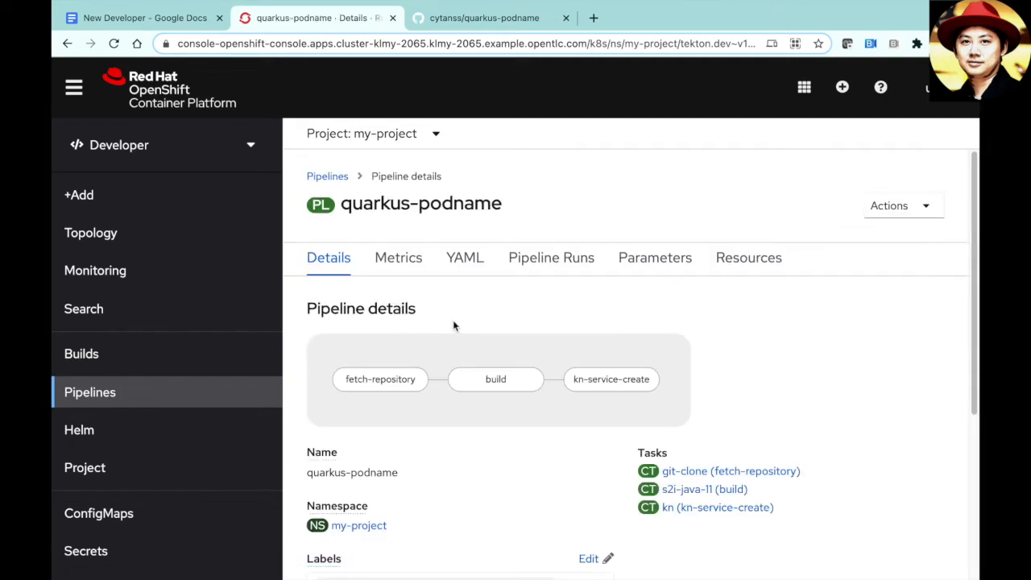
{"action": "left_click", "coordinate": [910, 209]}
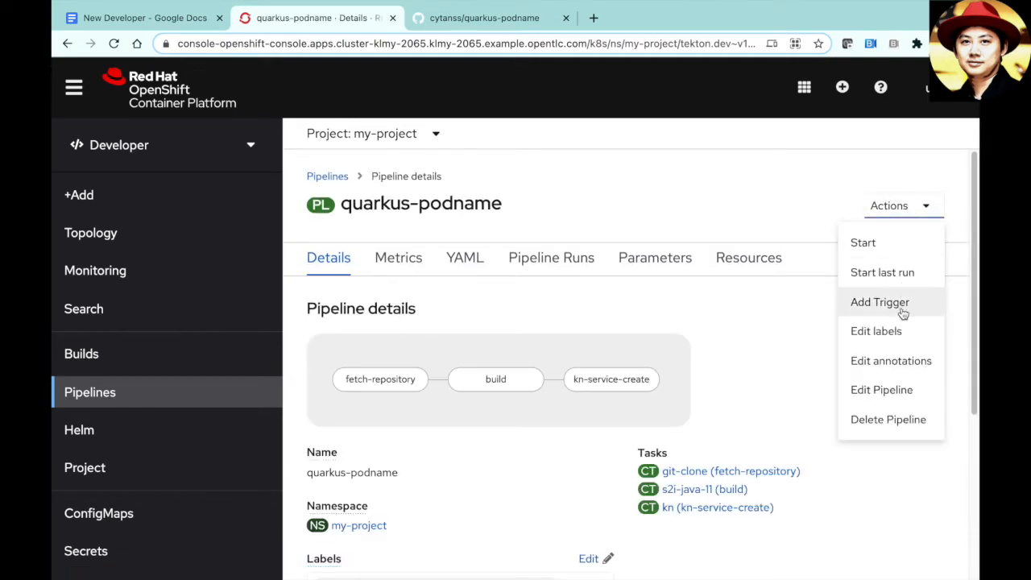
{"action": "left_click", "coordinate": [884, 390]}
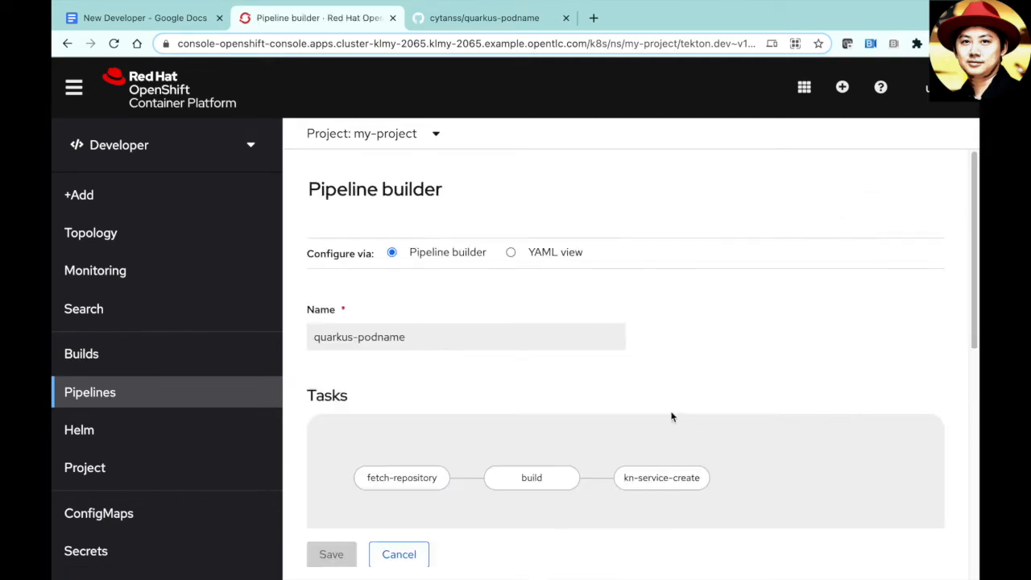
{"action": "scroll", "coordinate": [647, 412], "scroll_direction": "down", "scroll_amount": 3}
{"action": "left_click", "coordinate": [524, 370]}
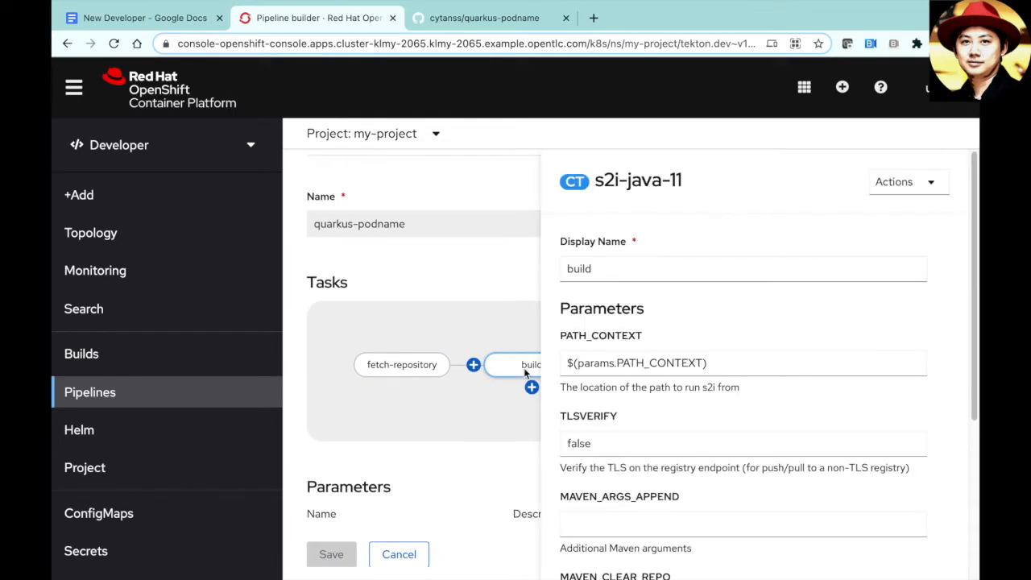
{"action": "scroll", "coordinate": [817, 416], "scroll_direction": "down", "scroll_amount": 3}
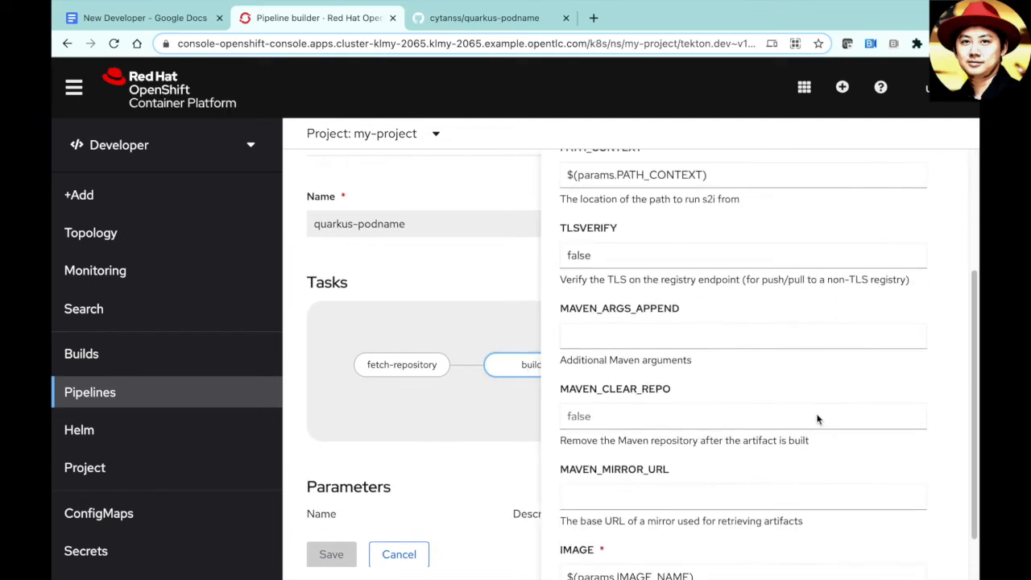
{"action": "scroll", "coordinate": [816, 417], "scroll_direction": "down", "scroll_amount": 1}
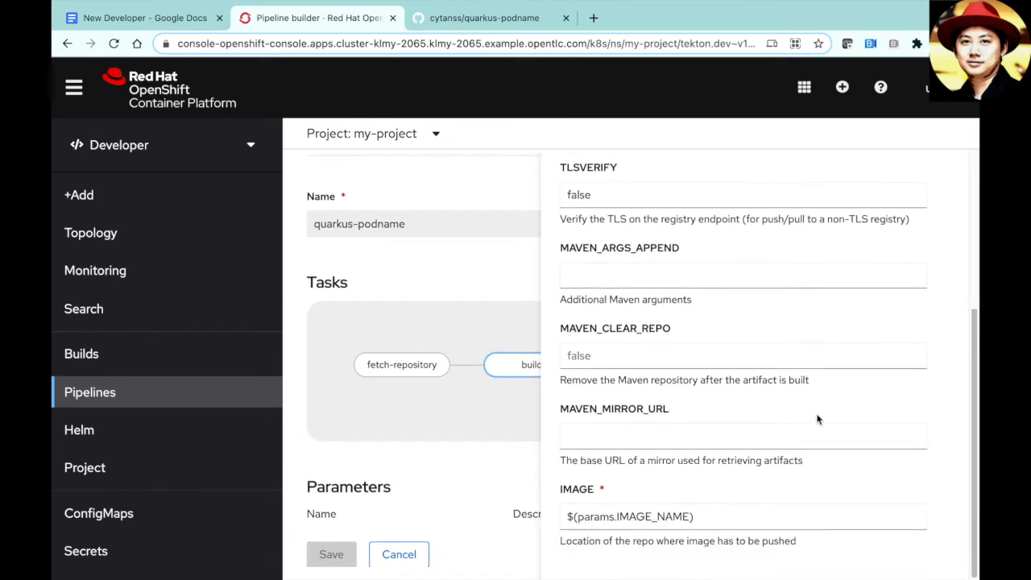
{"action": "left_click", "coordinate": [614, 434]}
{"action": "key", "text": "ctrl+v"}
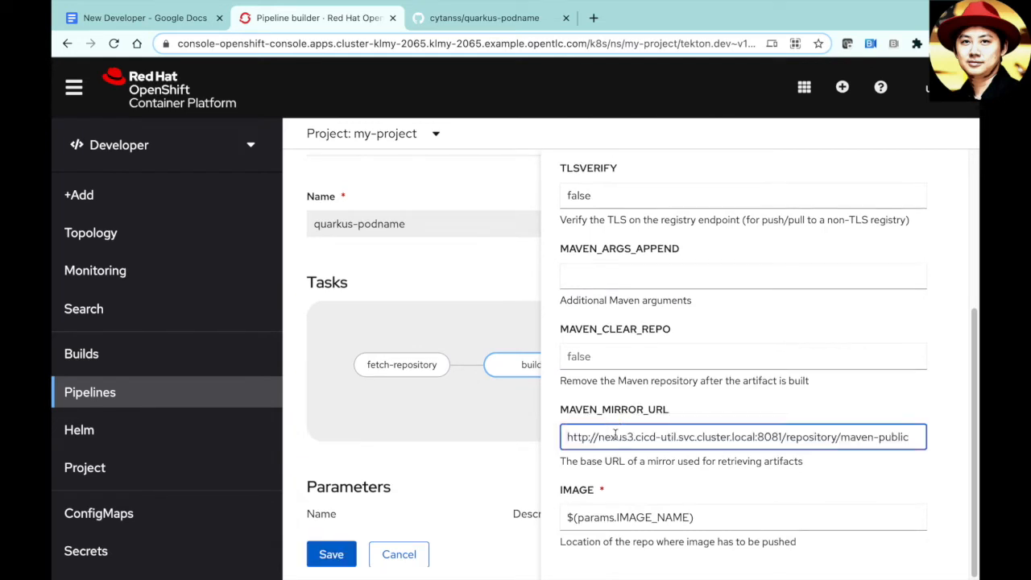
{"action": "left_click", "coordinate": [343, 553]}
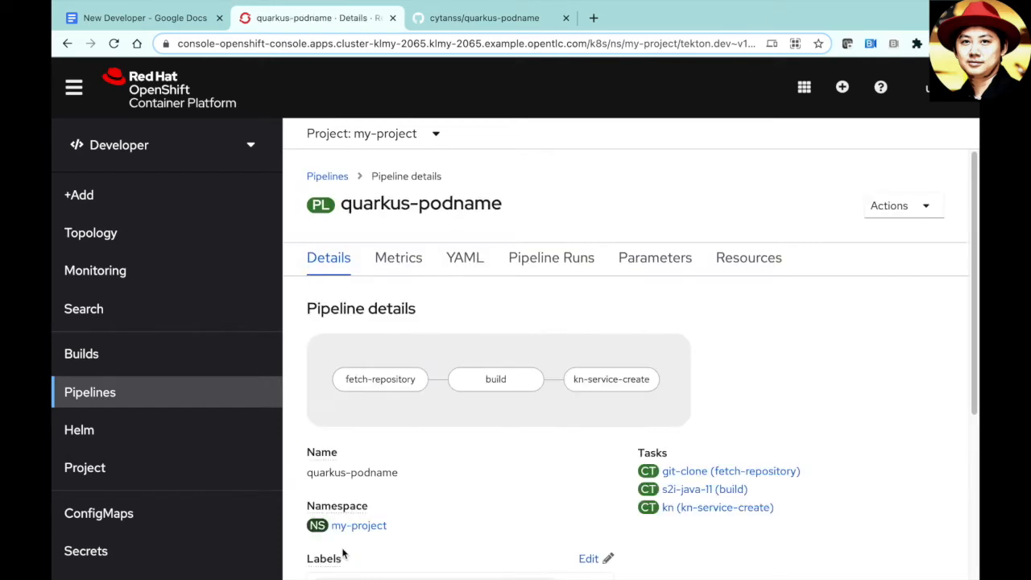
- Start quarkus-podname with default parameters as run quarkus-podname-dub751, then return to Topology
{"action": "left_click", "coordinate": [226, 398]}
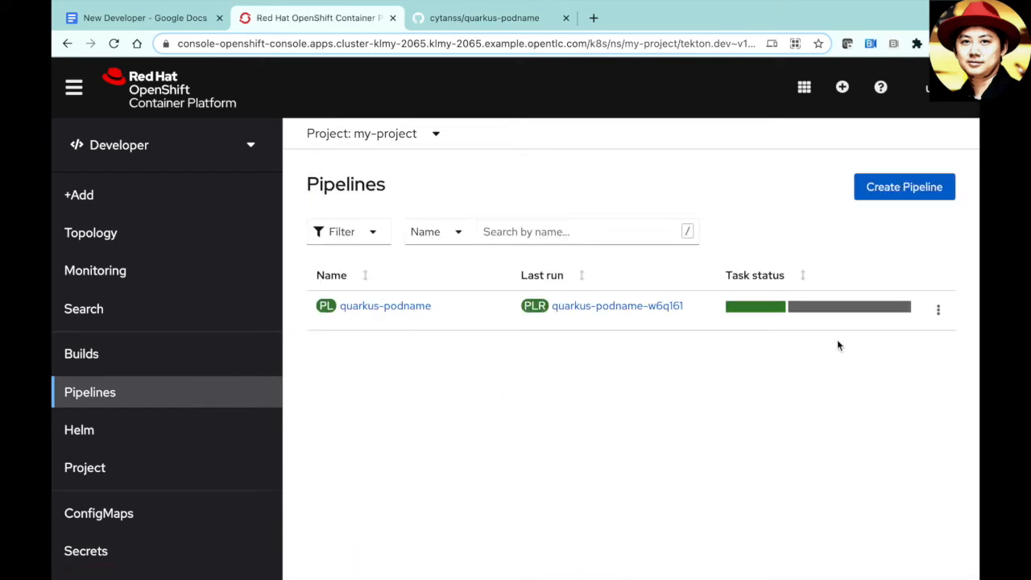
{"action": "left_click", "coordinate": [939, 311]}
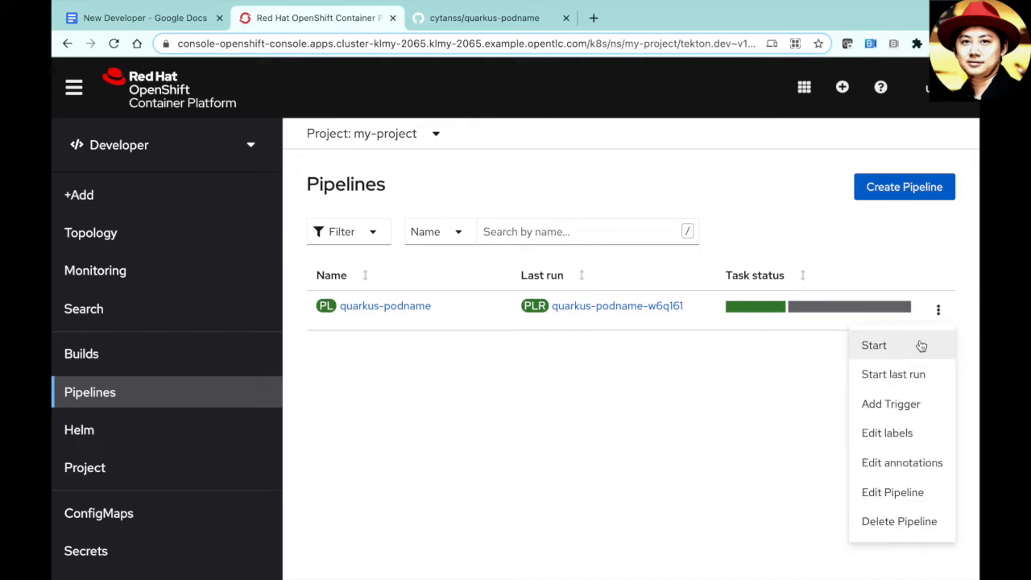
{"action": "left_click", "coordinate": [874, 344]}
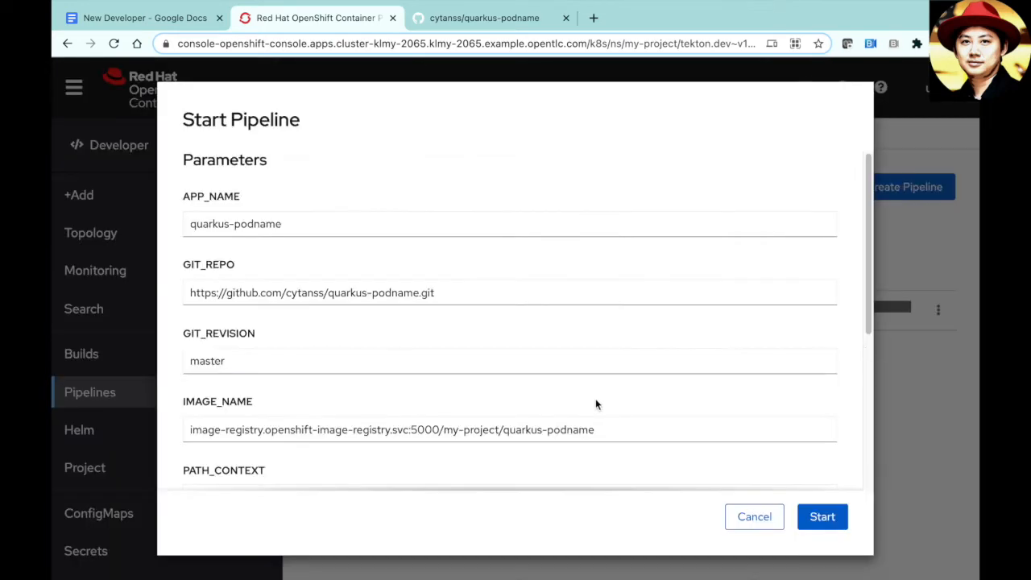
{"action": "scroll", "coordinate": [772, 412], "scroll_direction": "down", "scroll_amount": 5}
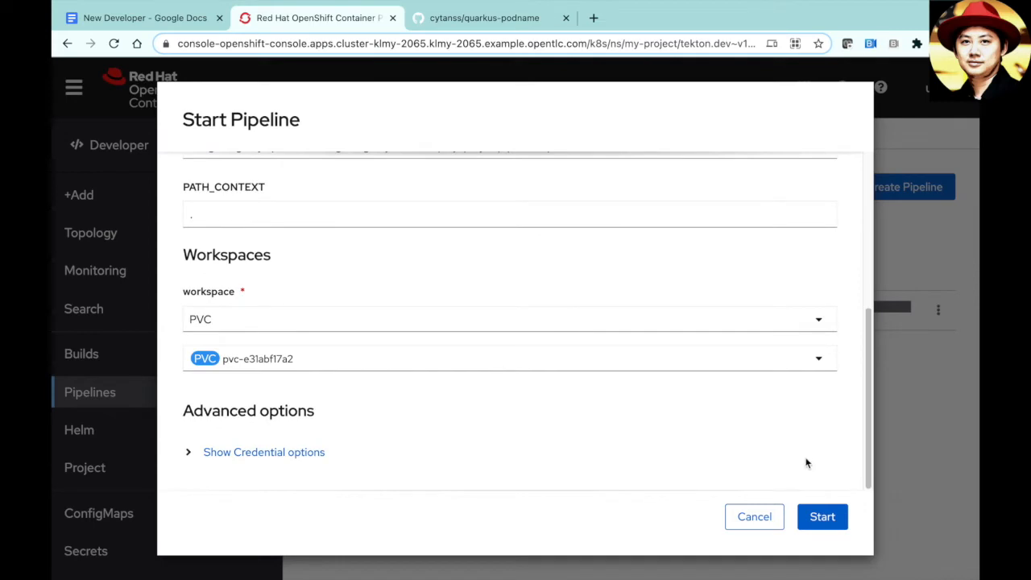
{"action": "left_click", "coordinate": [829, 521]}
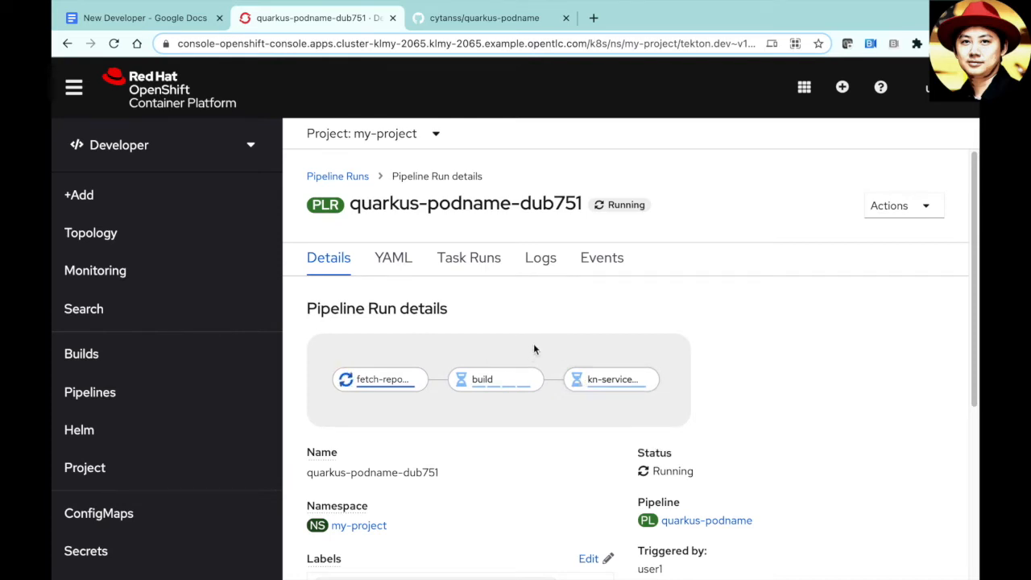
{"action": "left_click", "coordinate": [179, 232]}
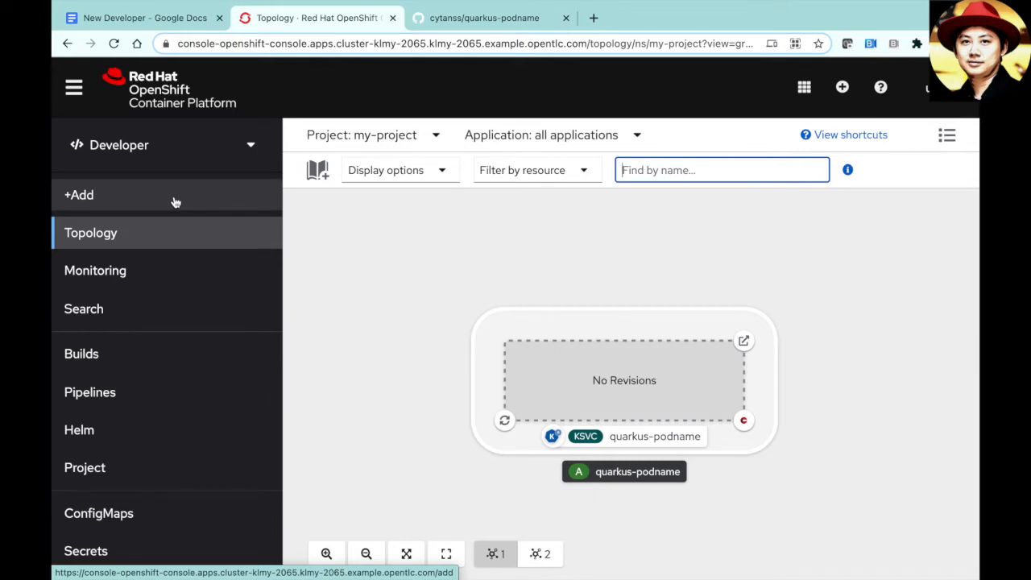
{"action": "left_click", "coordinate": [176, 202]}
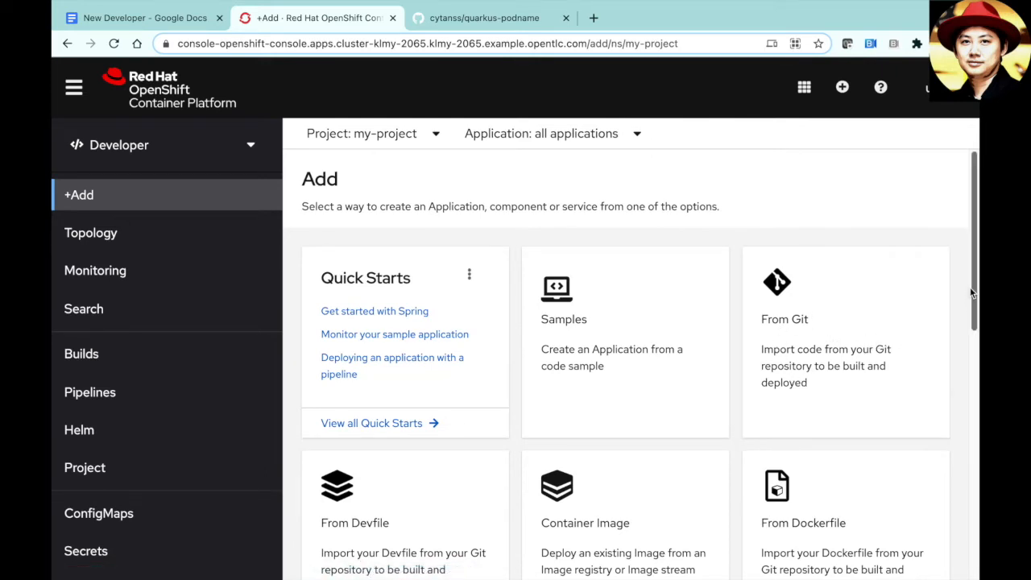
{"action": "left_click_drag", "start_coordinate": [971, 293], "coordinate": [971, 312]}
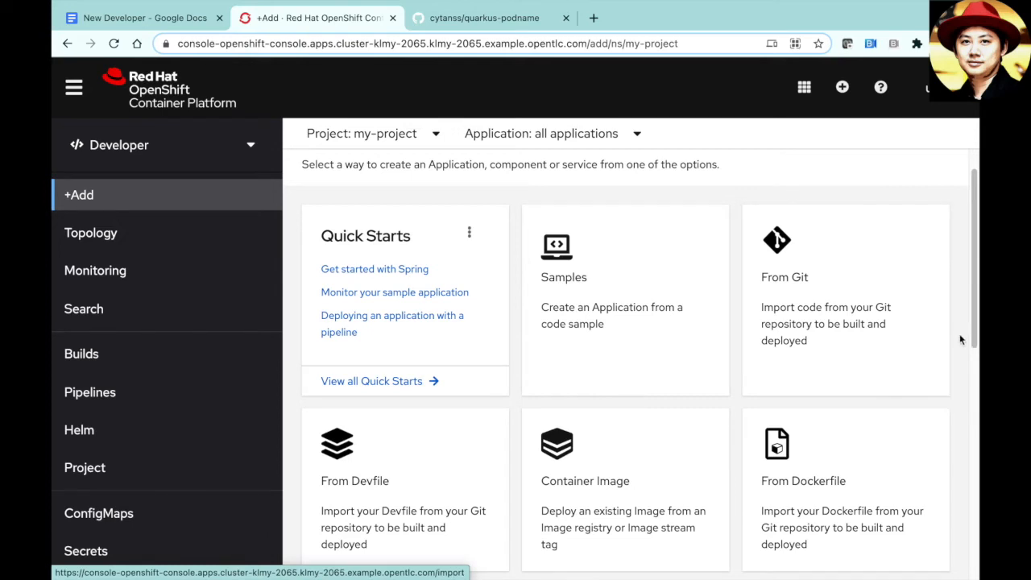
{"action": "left_click_drag", "start_coordinate": [971, 324], "coordinate": [971, 394]}
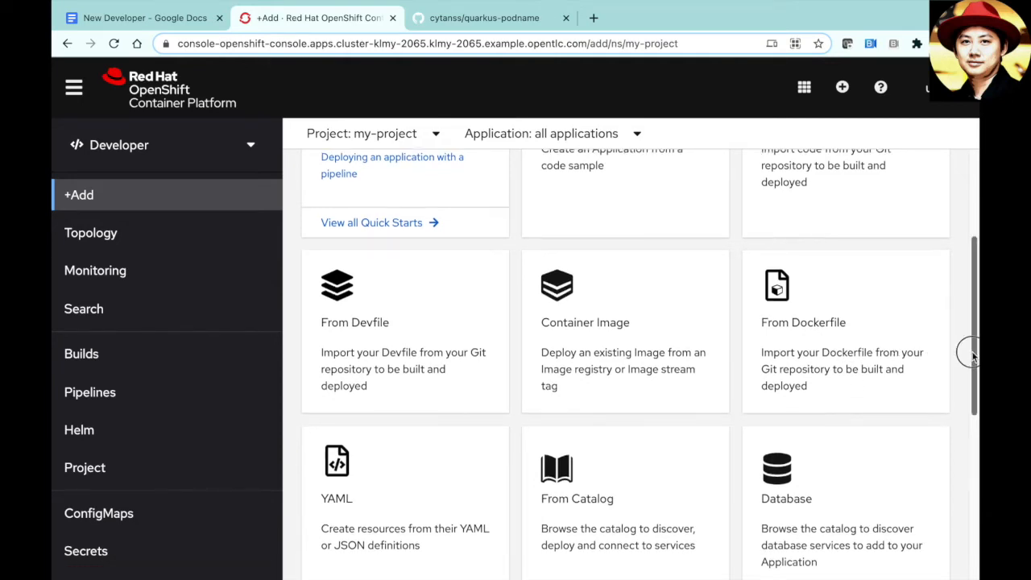
{"action": "left_click_drag", "start_coordinate": [968, 354], "coordinate": [965, 427]}
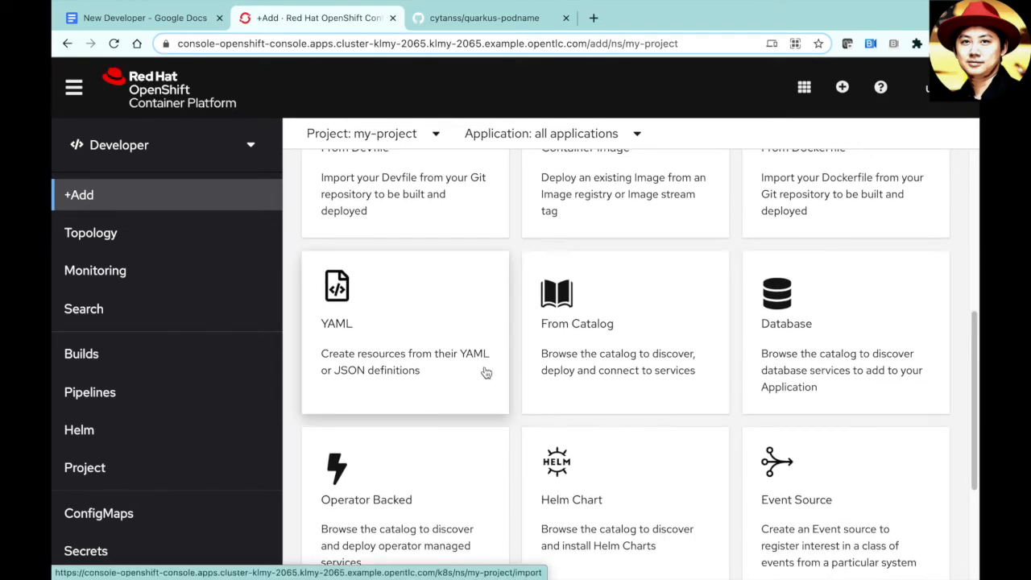
{"action": "scroll", "coordinate": [798, 486], "scroll_direction": "down", "scroll_amount": 3}
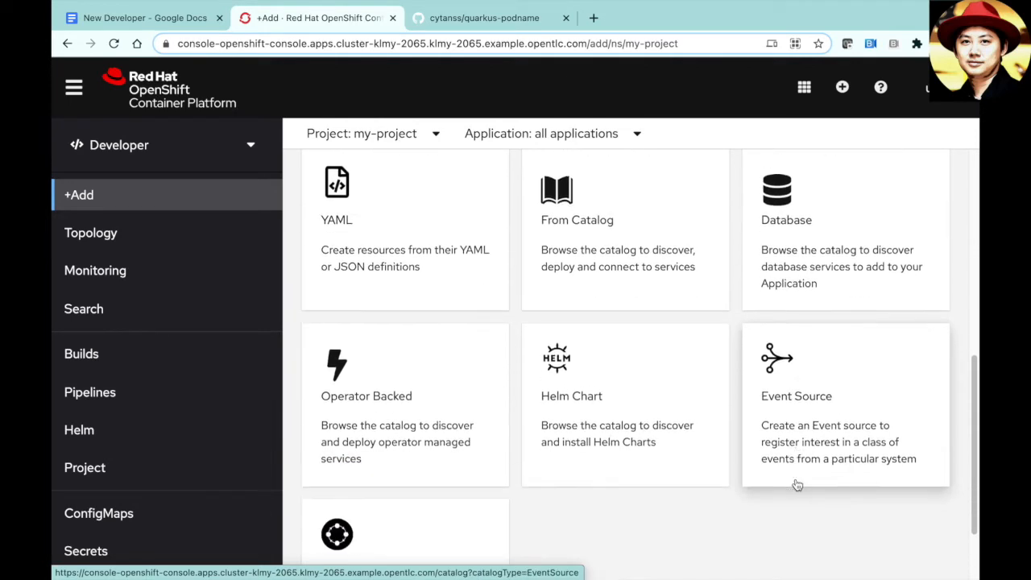
{"action": "scroll", "coordinate": [798, 484], "scroll_direction": "down", "scroll_amount": 1}
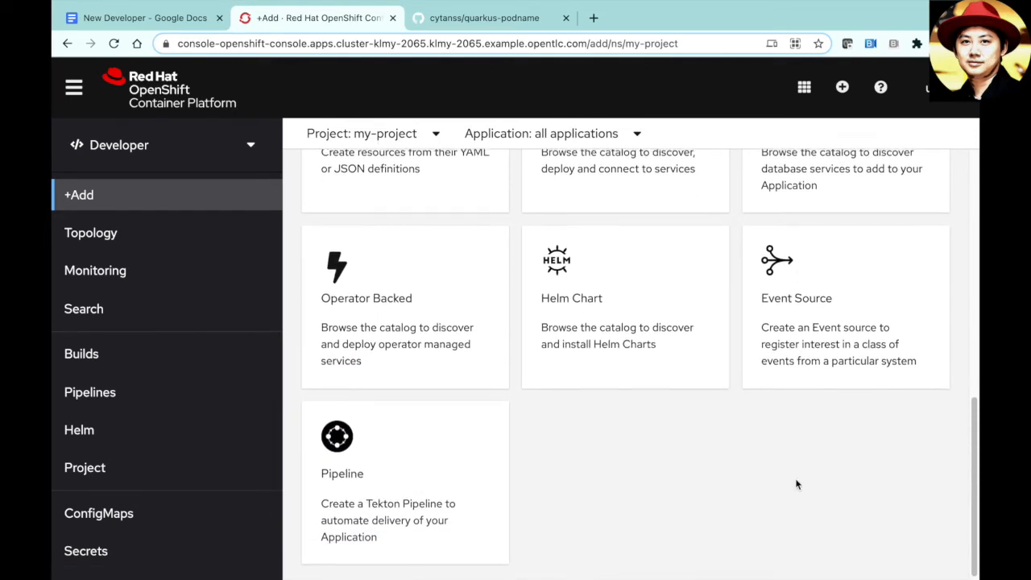
{"action": "scroll", "coordinate": [797, 484], "scroll_direction": "up", "scroll_amount": 4}
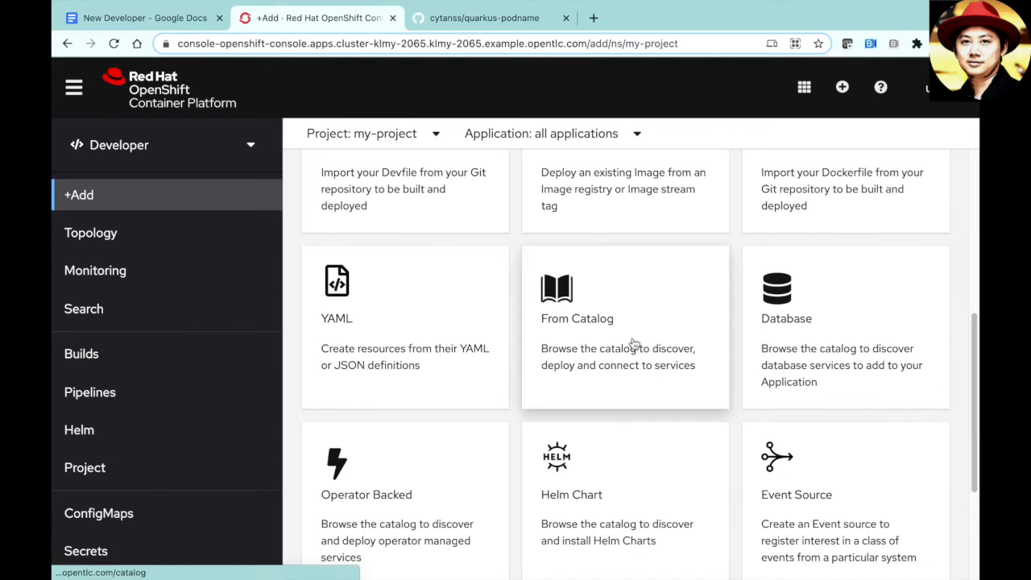
- Open the Developer Catalog and browse the CI/CD and Databases categories
{"action": "left_click", "coordinate": [580, 323]}
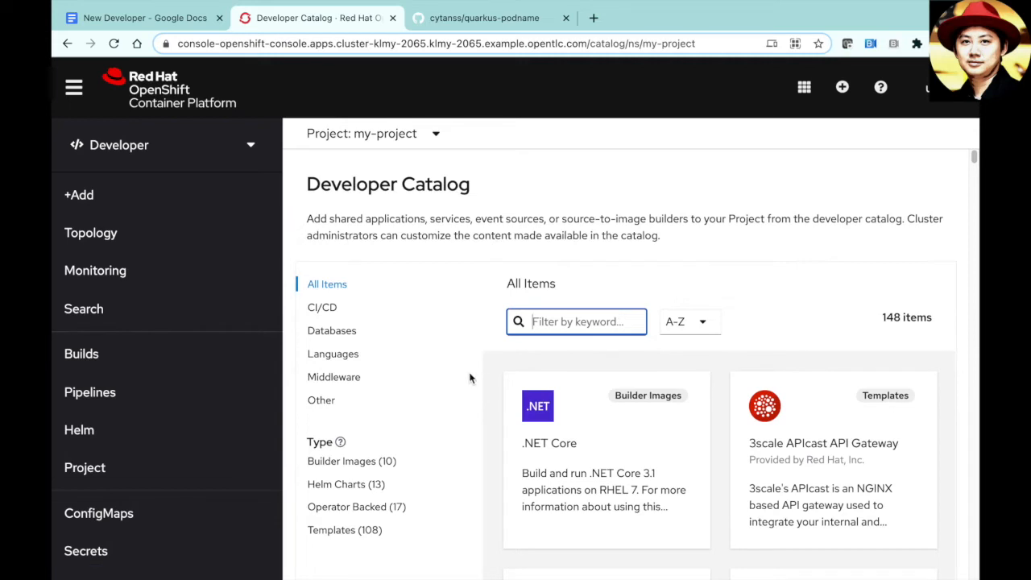
{"action": "left_click", "coordinate": [327, 311]}
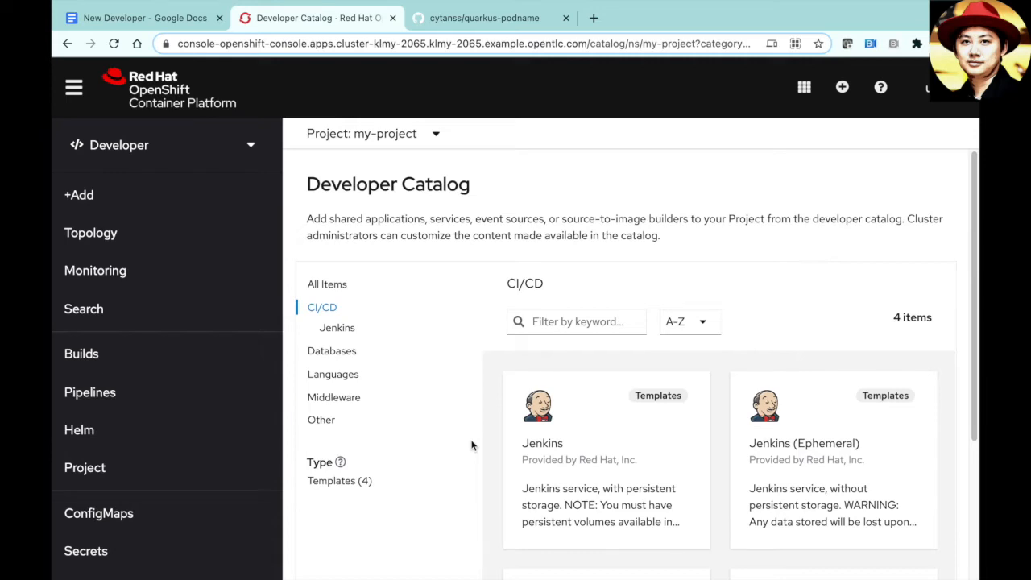
{"action": "scroll", "coordinate": [472, 446], "scroll_direction": "down", "scroll_amount": 2}
{"action": "scroll", "coordinate": [472, 446], "scroll_direction": "down", "scroll_amount": 2}
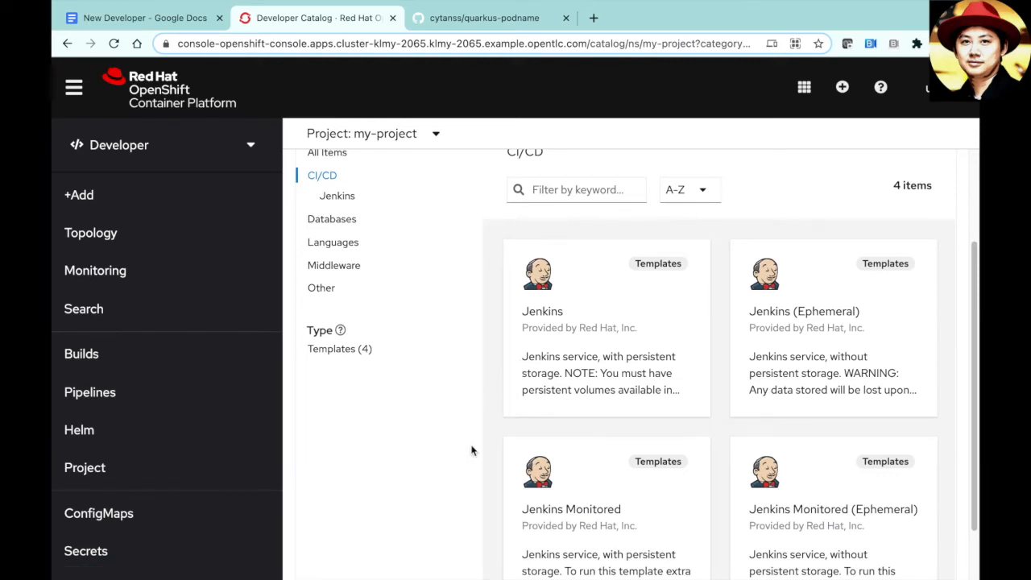
{"action": "left_click", "coordinate": [354, 218]}
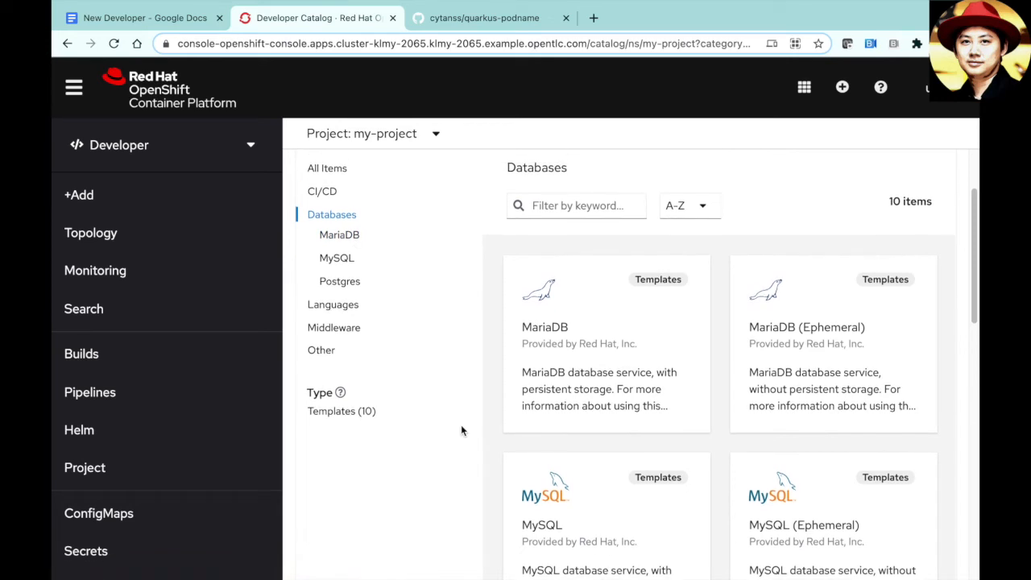
{"action": "scroll", "coordinate": [459, 423], "scroll_direction": "up", "scroll_amount": 1}
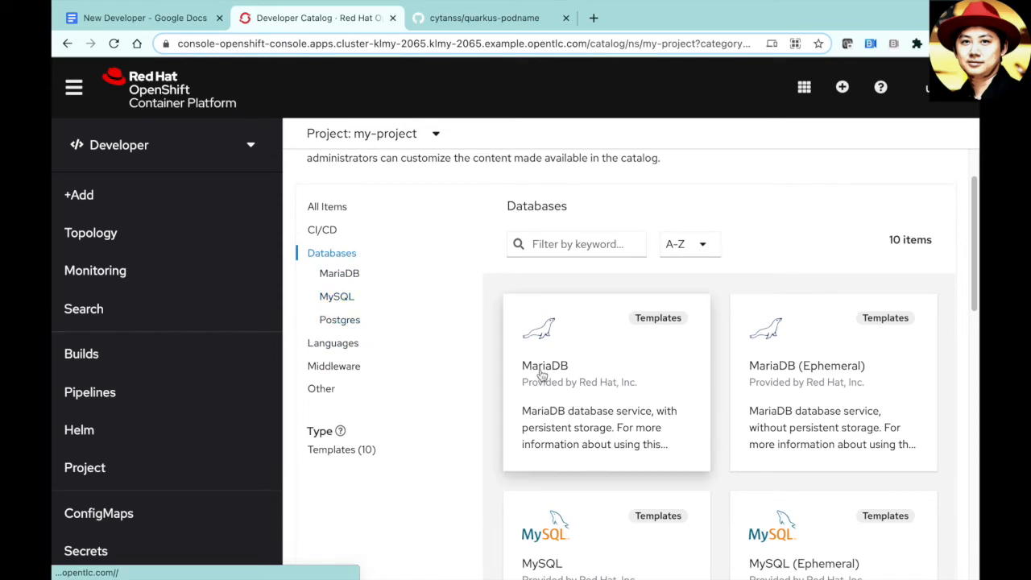
- Browse the Languages and Middleware categories, narrowing Middleware to Integration
{"action": "left_click", "coordinate": [357, 345]}
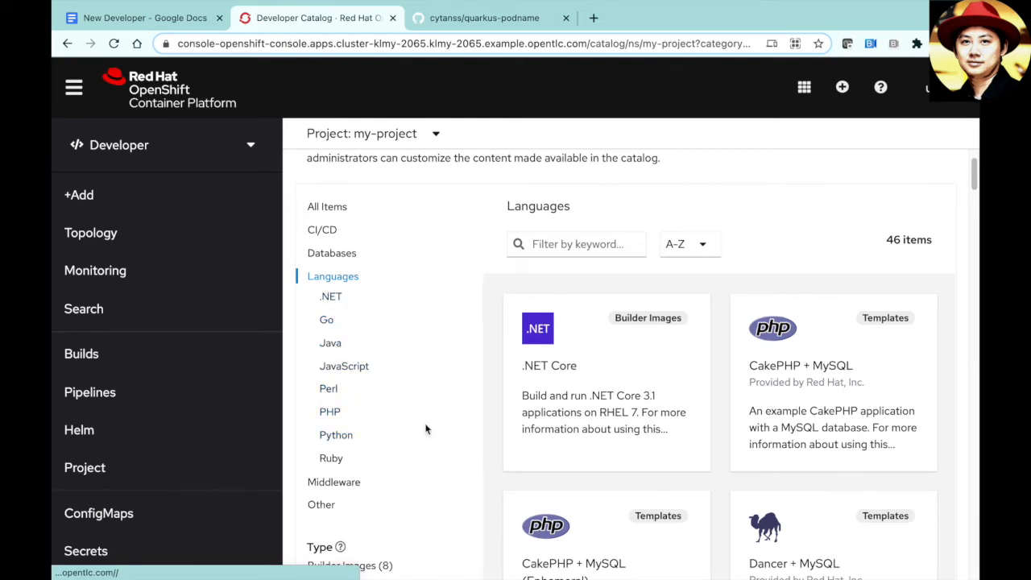
{"action": "left_click", "coordinate": [362, 482]}
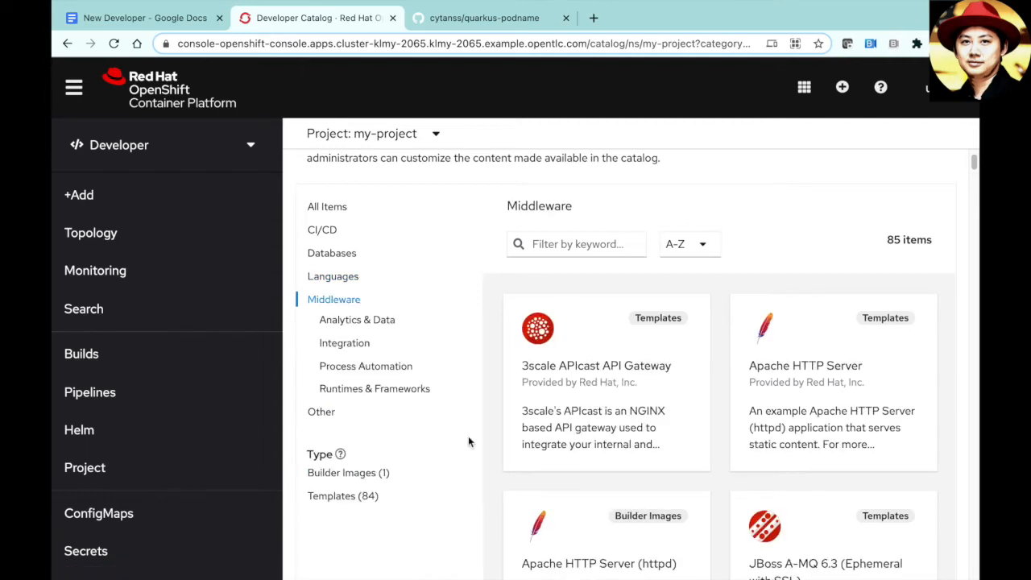
{"action": "scroll", "coordinate": [483, 417], "scroll_direction": "down", "scroll_amount": 1}
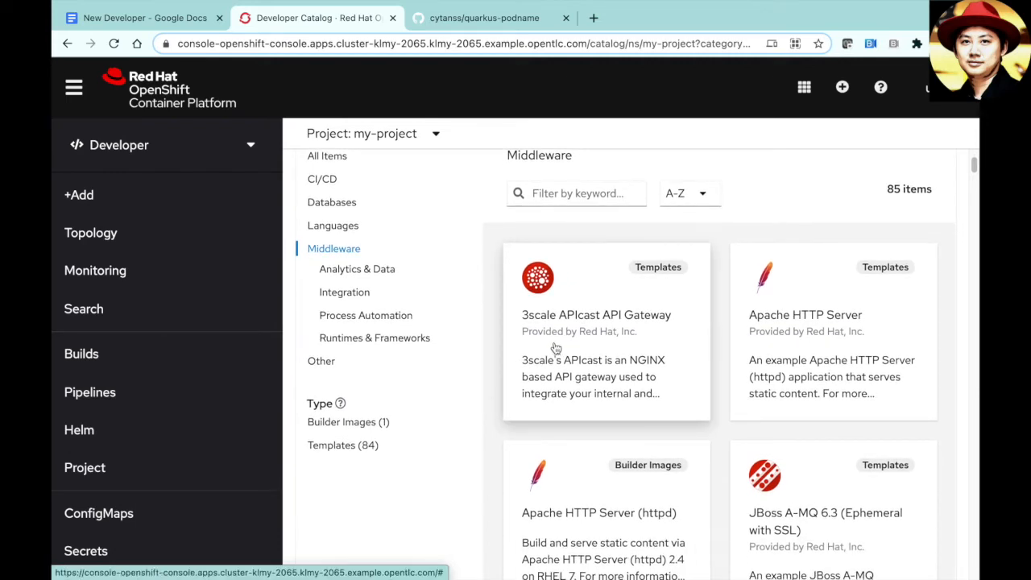
{"action": "left_click", "coordinate": [345, 293]}
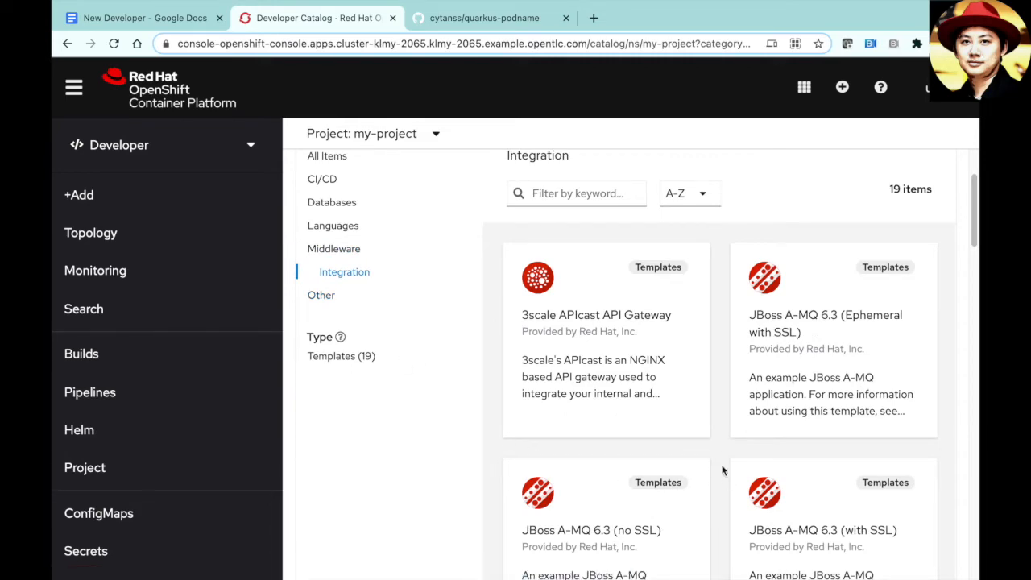
{"action": "scroll", "coordinate": [722, 455], "scroll_direction": "down", "scroll_amount": 5}
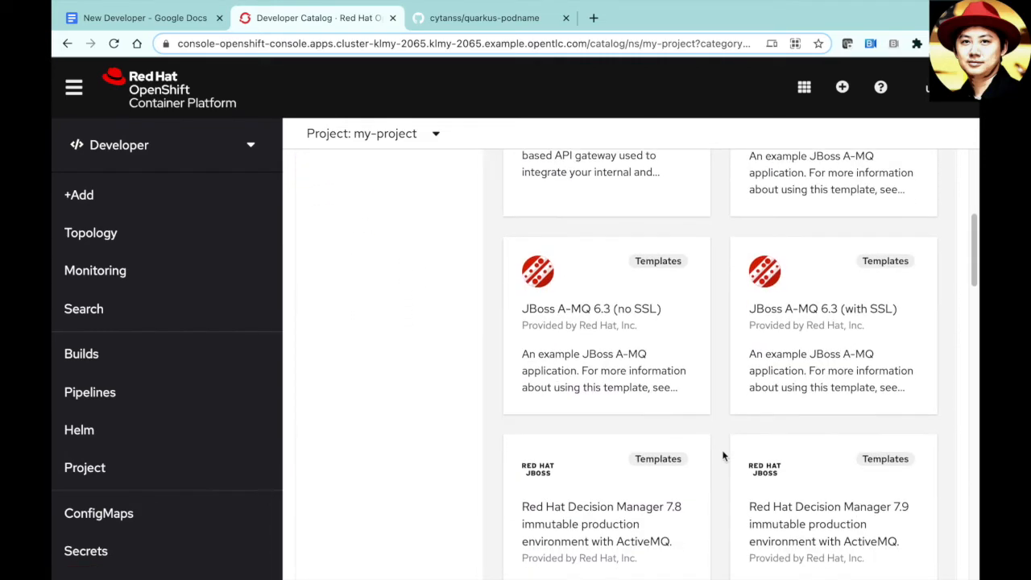
{"action": "scroll", "coordinate": [723, 456], "scroll_direction": "down", "scroll_amount": 5}
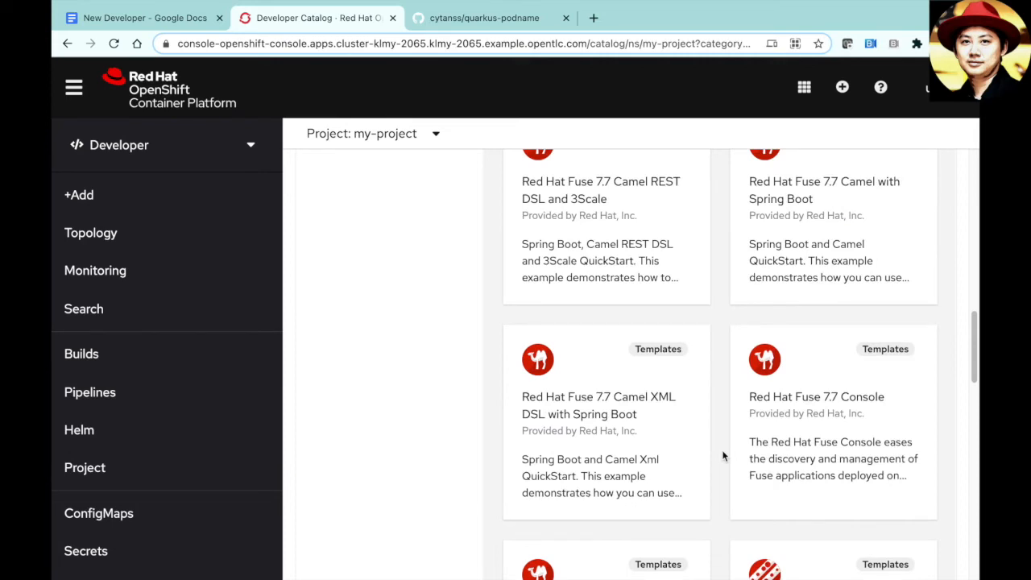
{"action": "scroll", "coordinate": [723, 455], "scroll_direction": "down", "scroll_amount": 4}
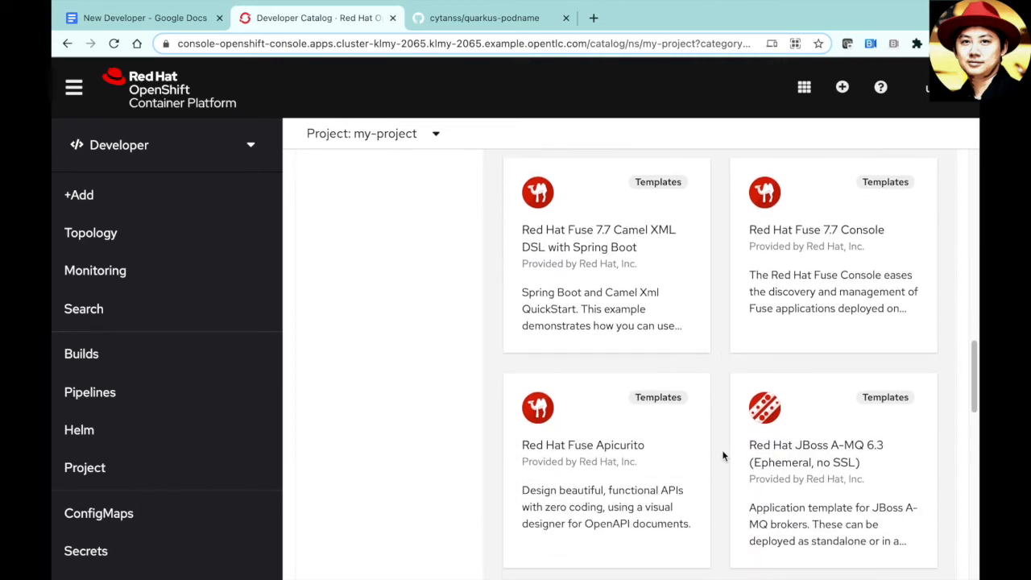
{"action": "scroll", "coordinate": [723, 455], "scroll_direction": "down", "scroll_amount": 4}
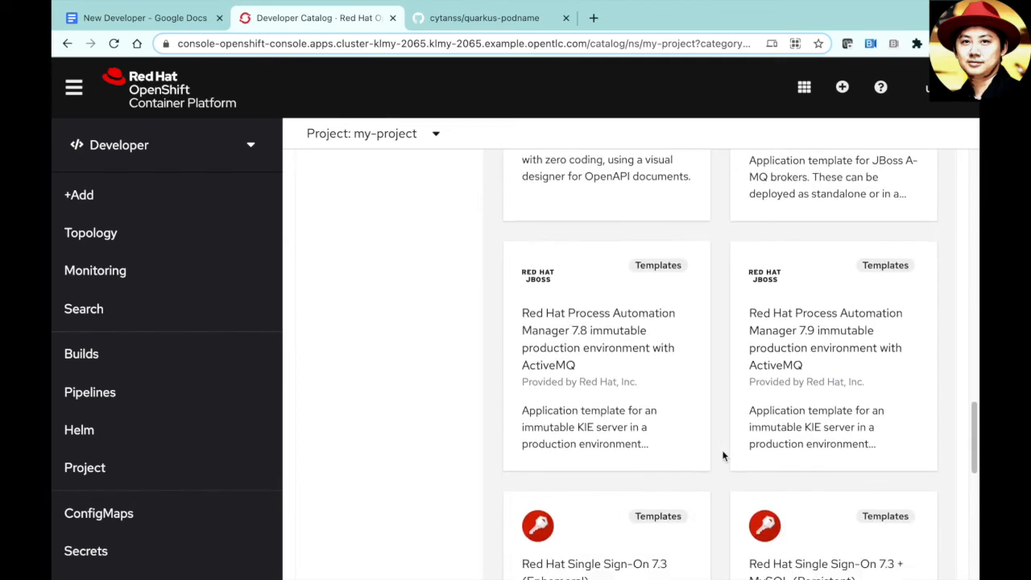
{"action": "scroll", "coordinate": [722, 456], "scroll_direction": "down", "scroll_amount": 2}
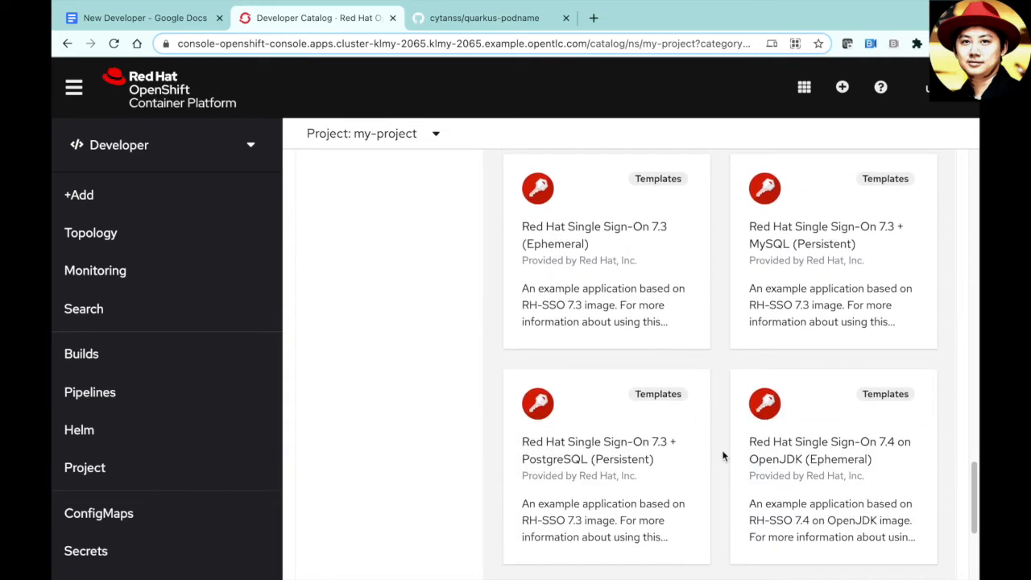
{"action": "scroll", "coordinate": [722, 456], "scroll_direction": "up", "scroll_amount": 15}
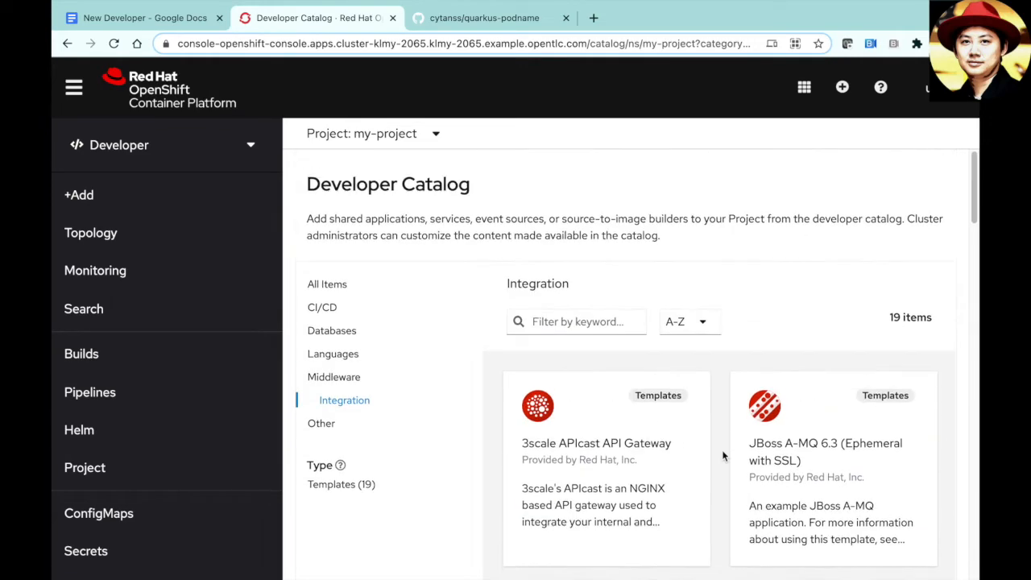
- Filter to the Other category and scroll through its 32 items, including IBM Helm charts and Kafka
{"action": "left_click", "coordinate": [320, 423]}
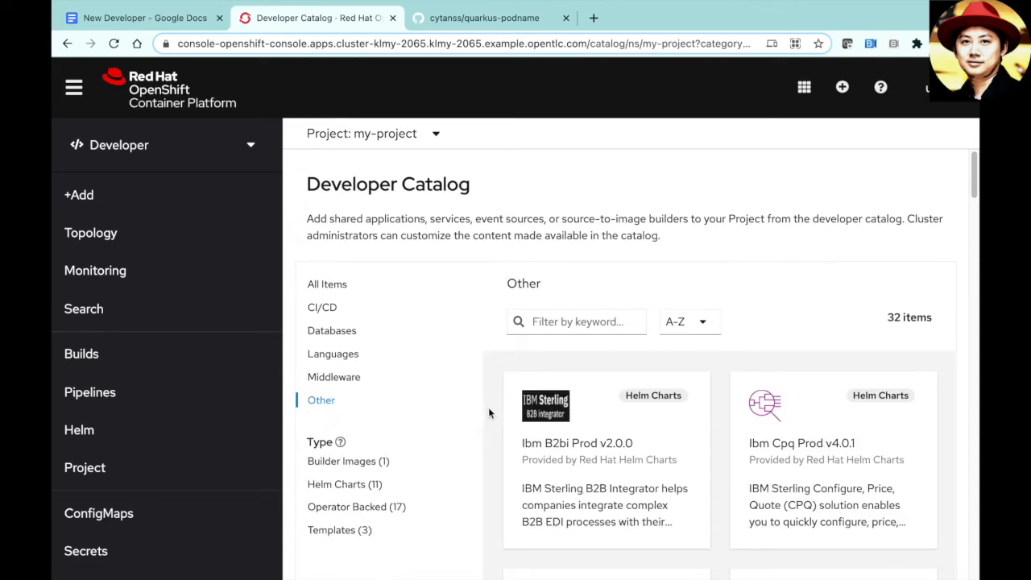
{"action": "scroll", "coordinate": [495, 412], "scroll_direction": "down", "scroll_amount": 2}
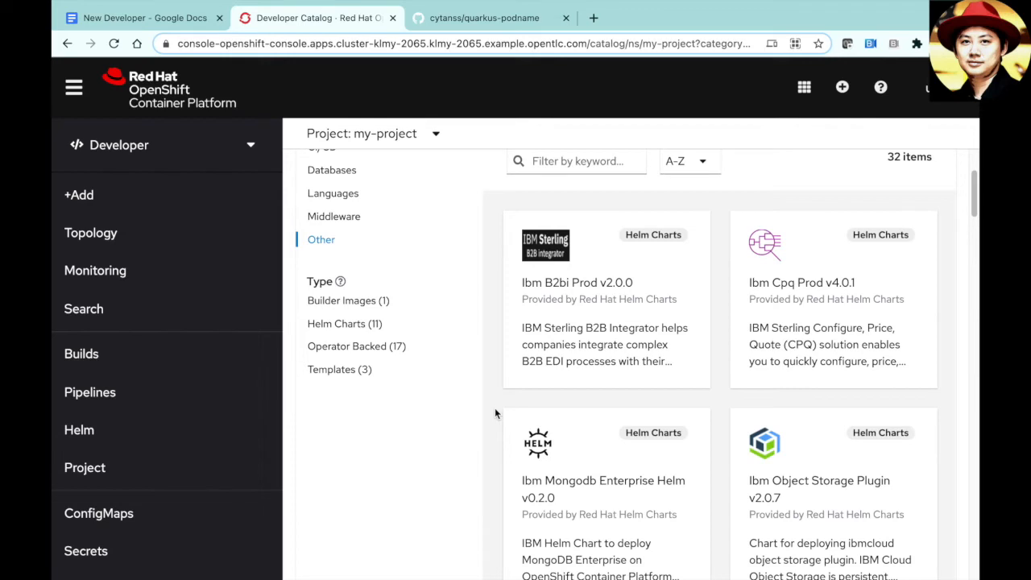
{"action": "scroll", "coordinate": [494, 412], "scroll_direction": "down", "scroll_amount": 2}
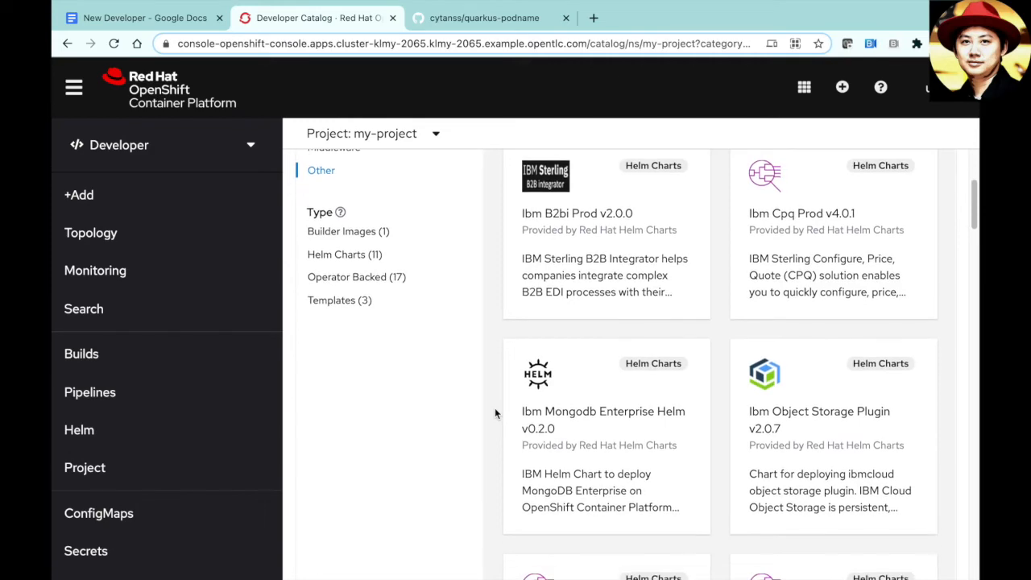
{"action": "scroll", "coordinate": [494, 412], "scroll_direction": "down", "scroll_amount": 3}
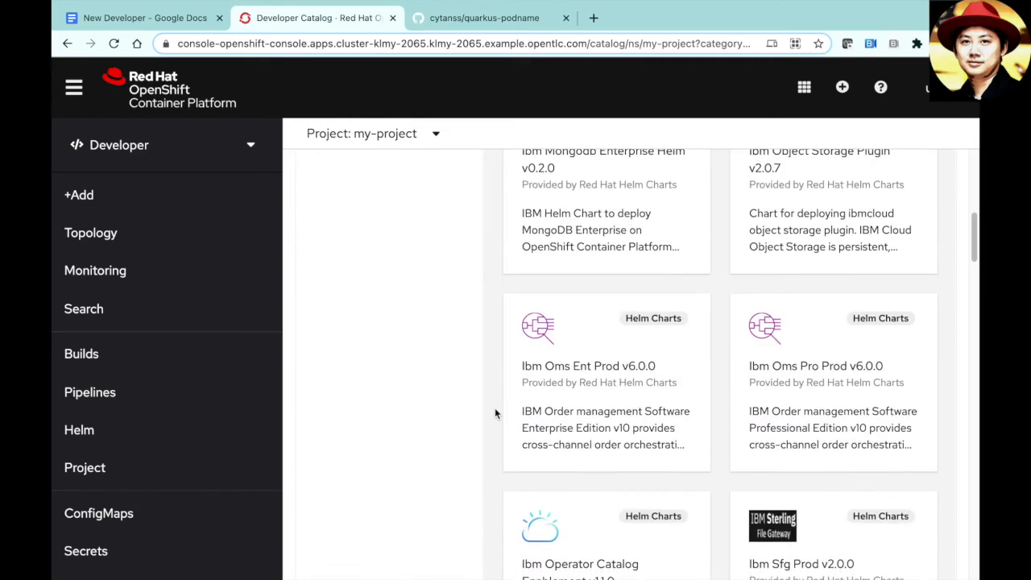
{"action": "scroll", "coordinate": [495, 413], "scroll_direction": "down", "scroll_amount": 3}
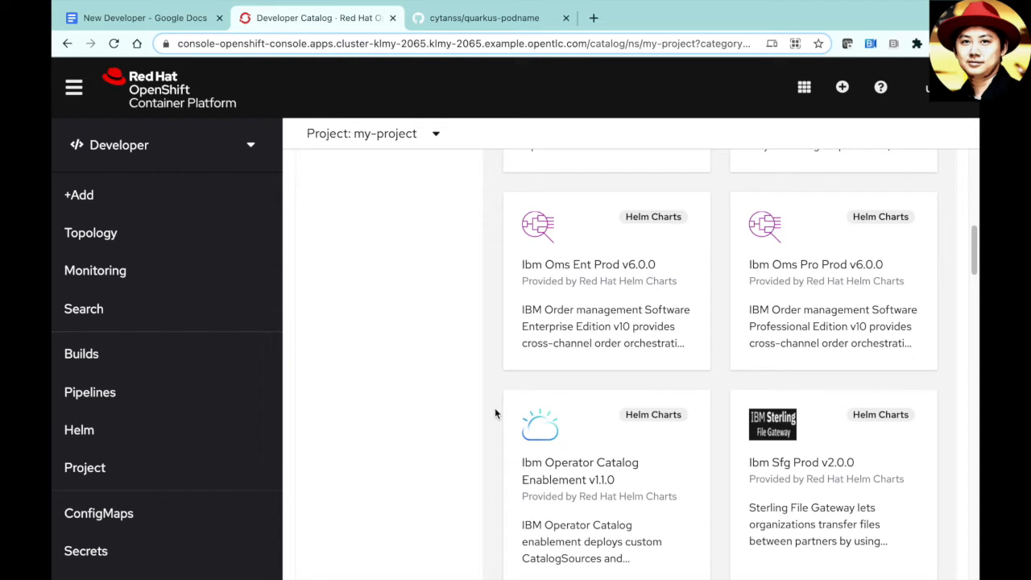
{"action": "scroll", "coordinate": [495, 413], "scroll_direction": "down", "scroll_amount": 3}
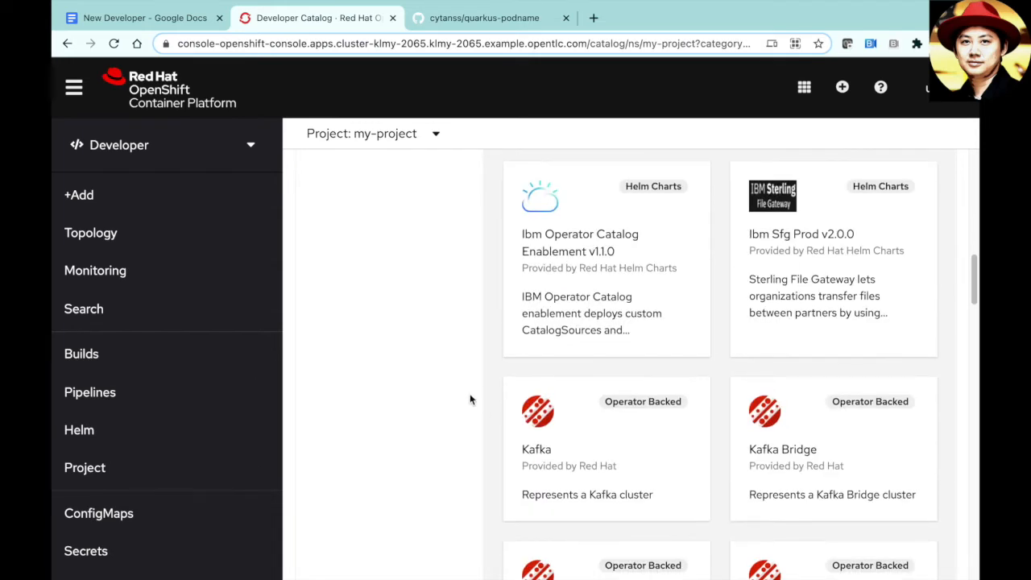
- Go from Monitoring through Search and Builds to the Pipelines list showing run quarkus-podname-dub751
{"action": "left_click", "coordinate": [146, 276]}
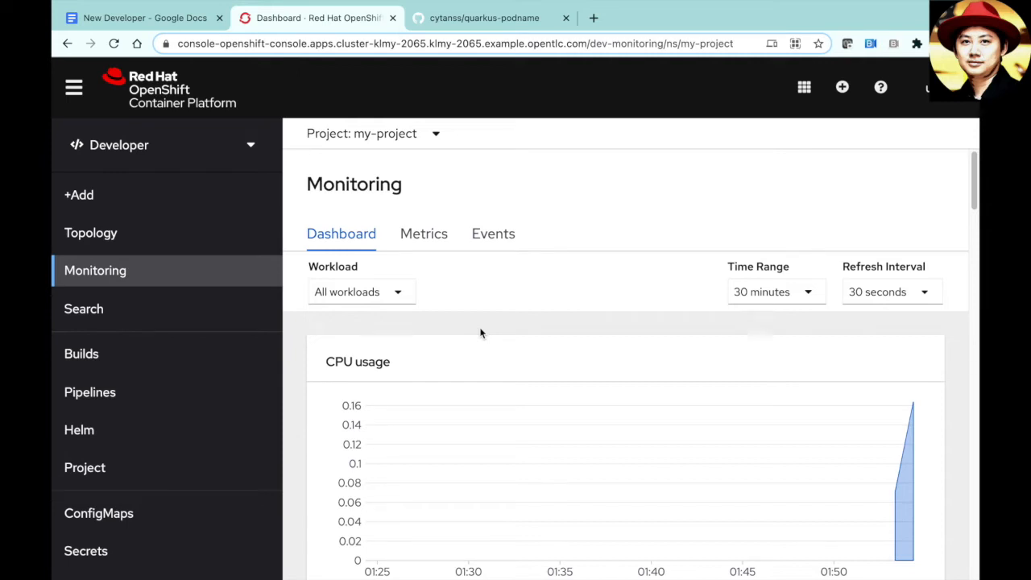
{"action": "scroll", "coordinate": [480, 332], "scroll_direction": "down", "scroll_amount": 1}
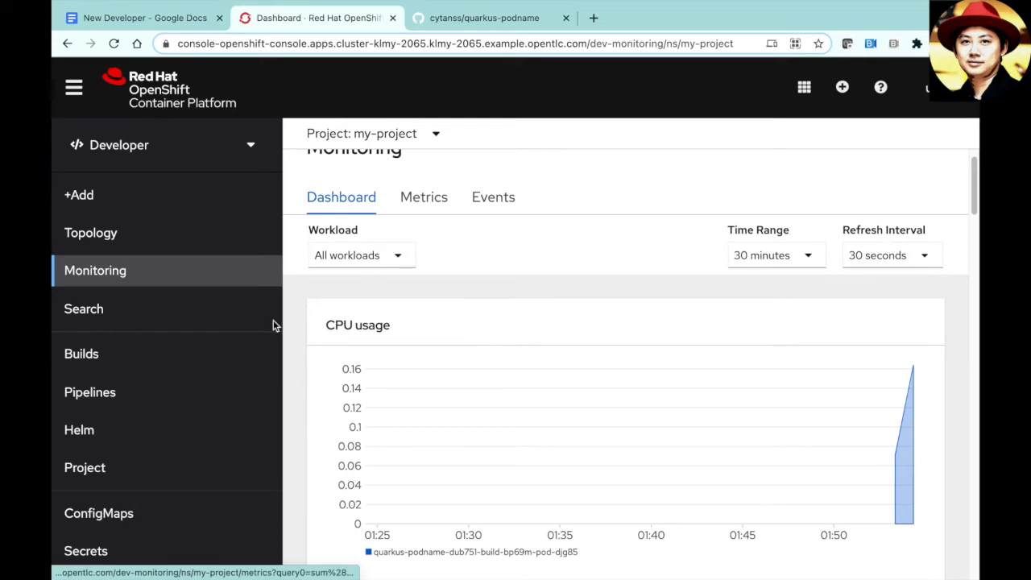
{"action": "left_click", "coordinate": [209, 323]}
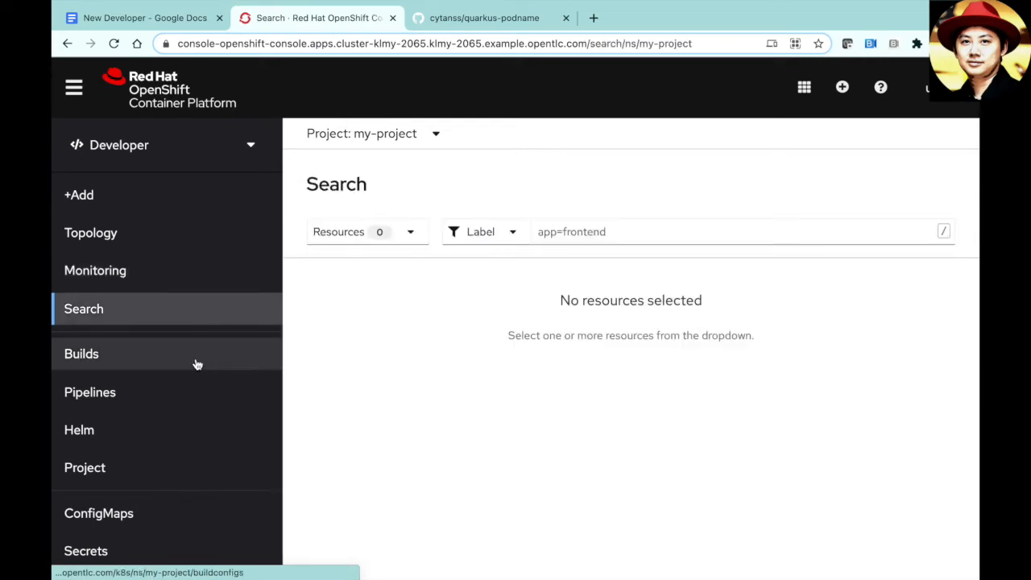
{"action": "left_click", "coordinate": [198, 361]}
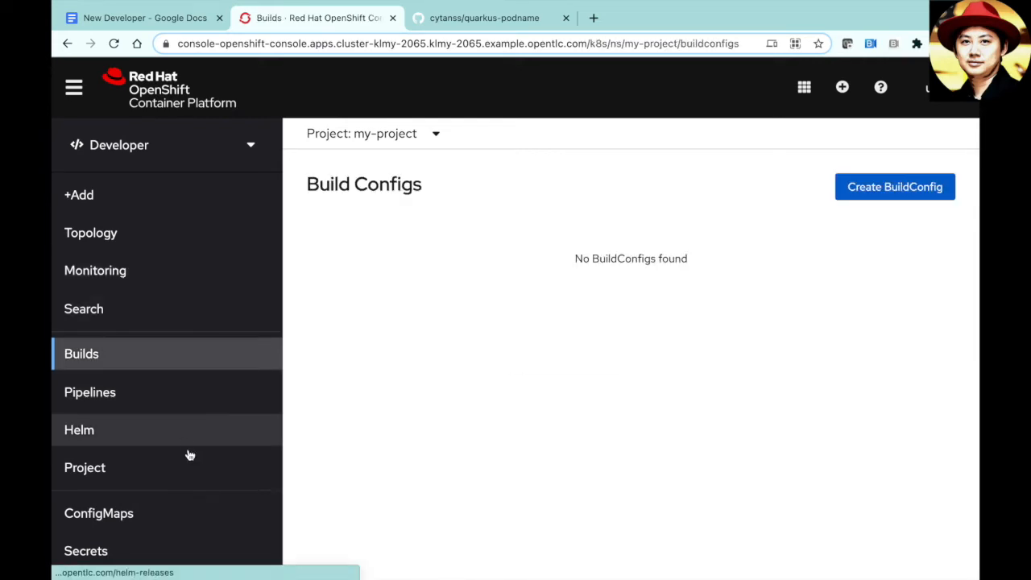
{"action": "left_click", "coordinate": [182, 391]}
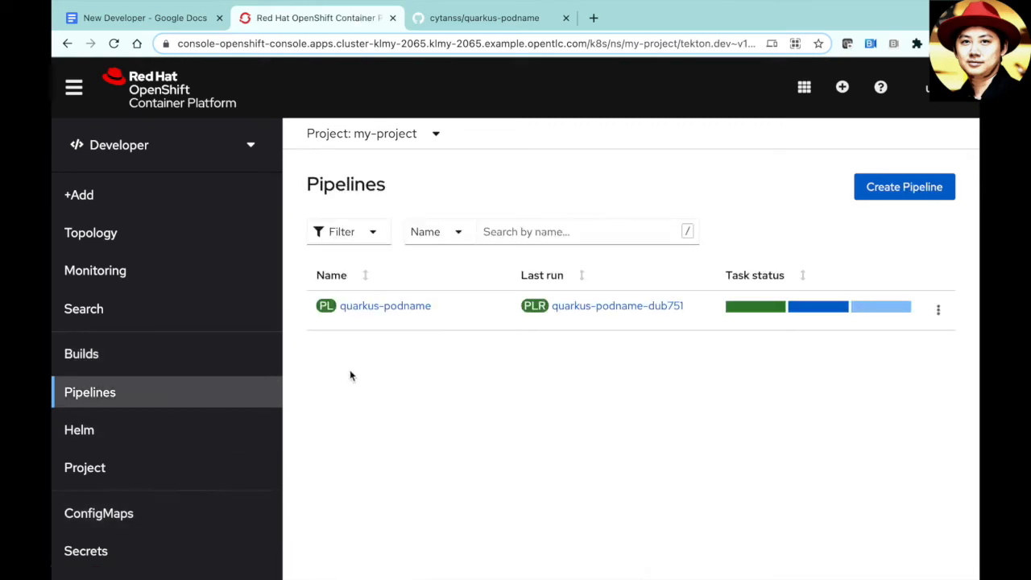
- From quarkus-podname's Pipeline Runs tab, open run quarkus-podname-dub751 with build still running
{"action": "left_click", "coordinate": [398, 308]}
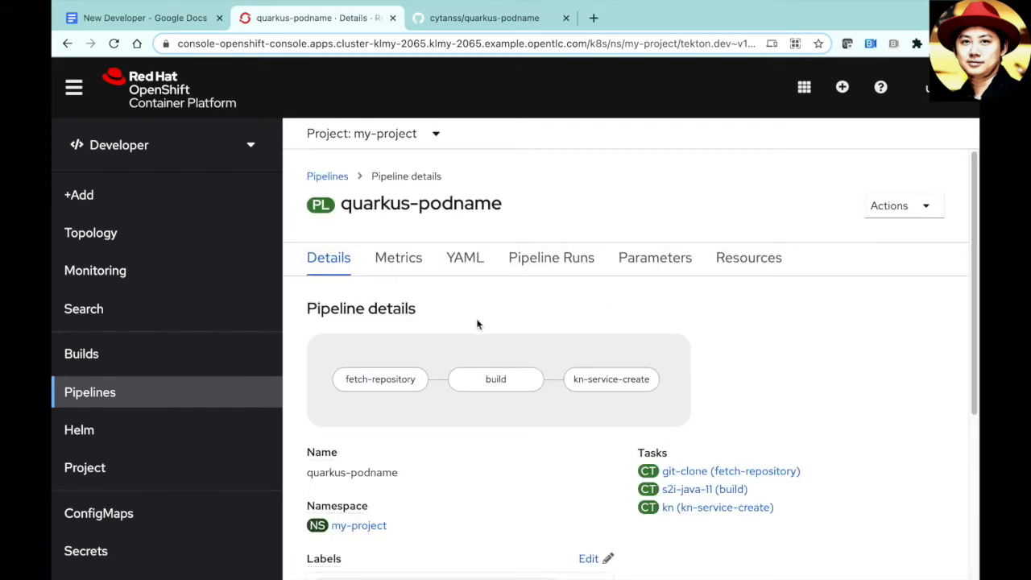
{"action": "left_click", "coordinate": [546, 267]}
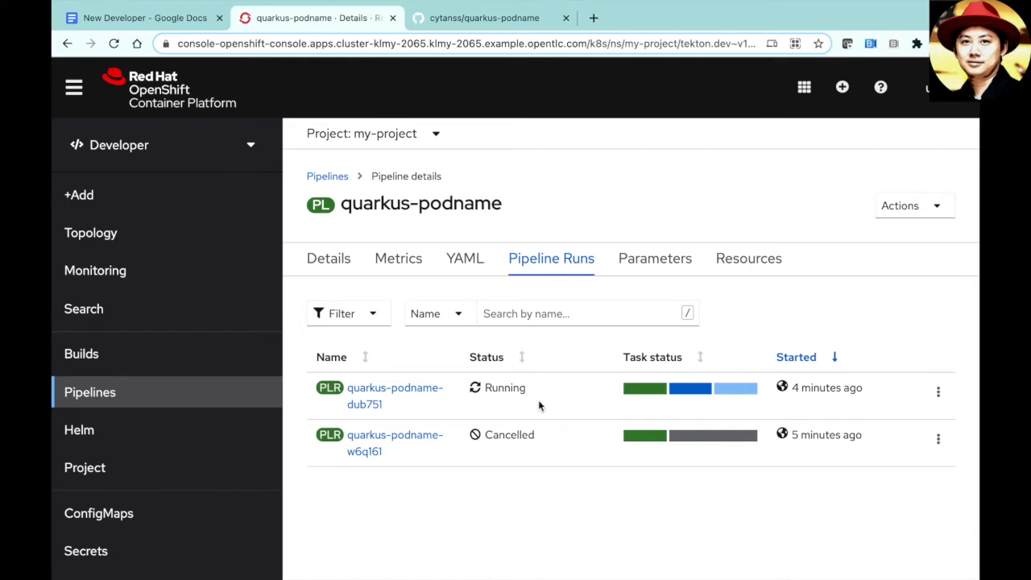
{"action": "left_click", "coordinate": [397, 395]}
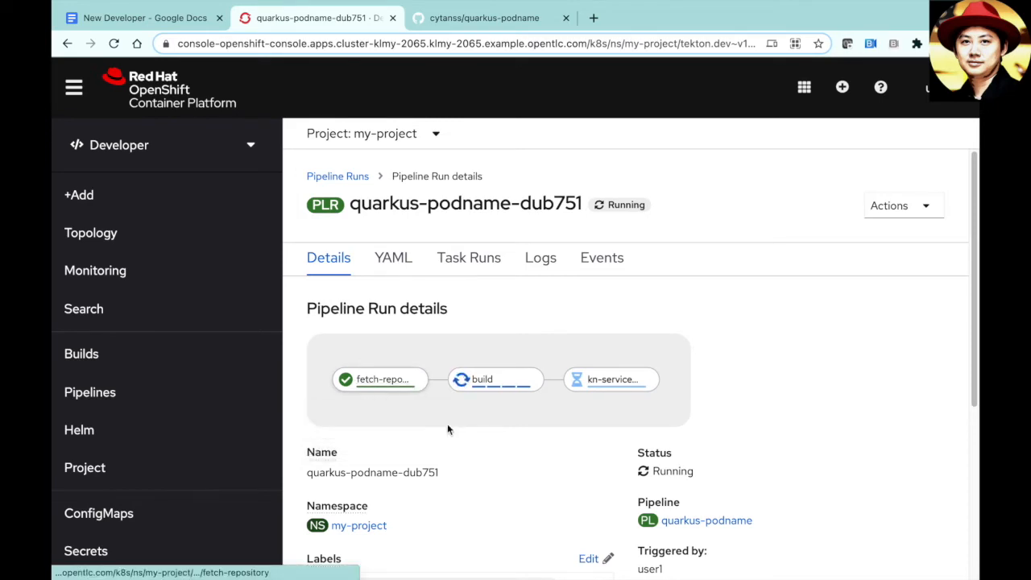
{"action": "mouse_move", "coordinate": [486, 384]}
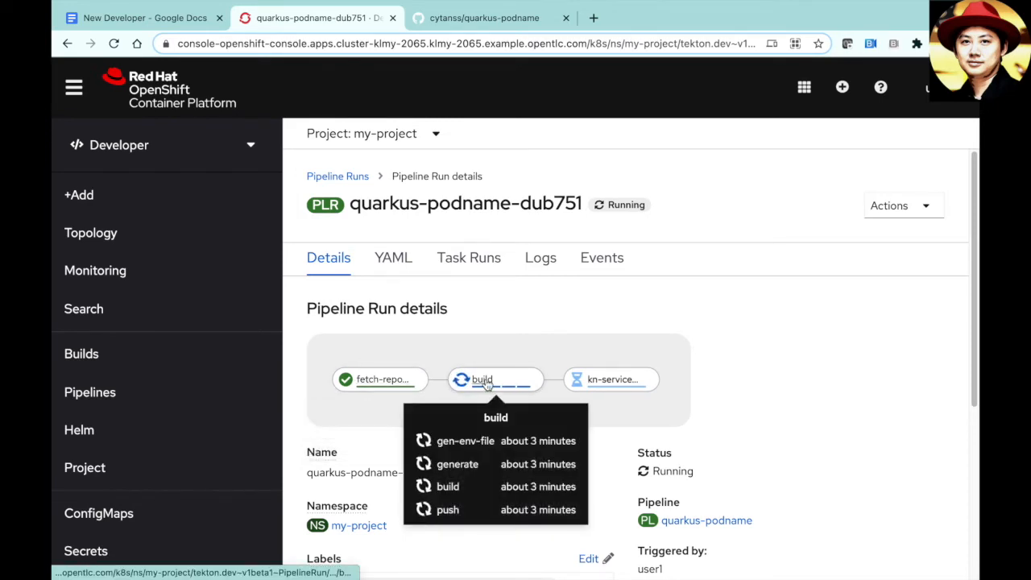
{"action": "left_click", "coordinate": [486, 381]}
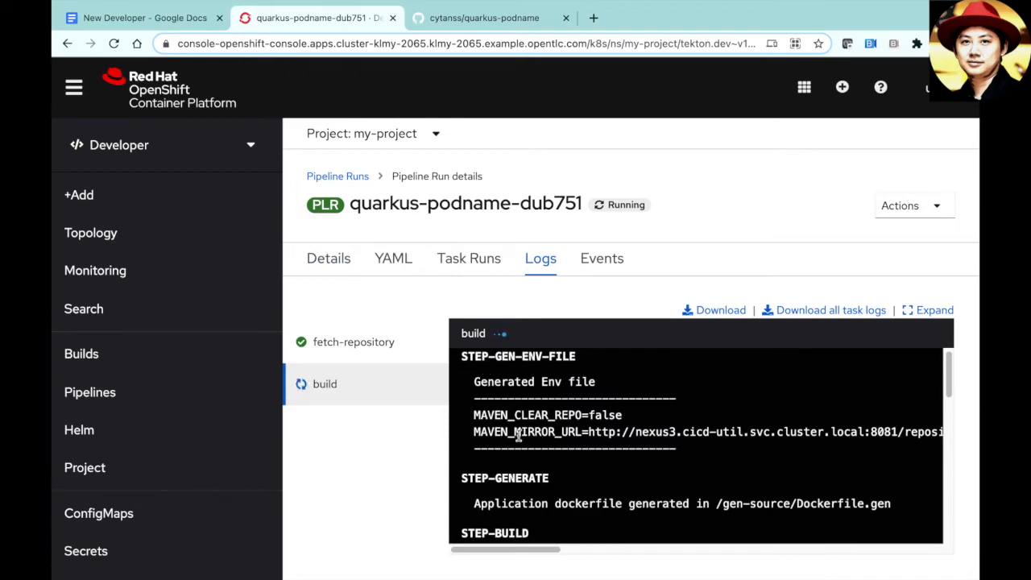
{"action": "left_click_drag", "start_coordinate": [949, 374], "coordinate": [948, 544]}
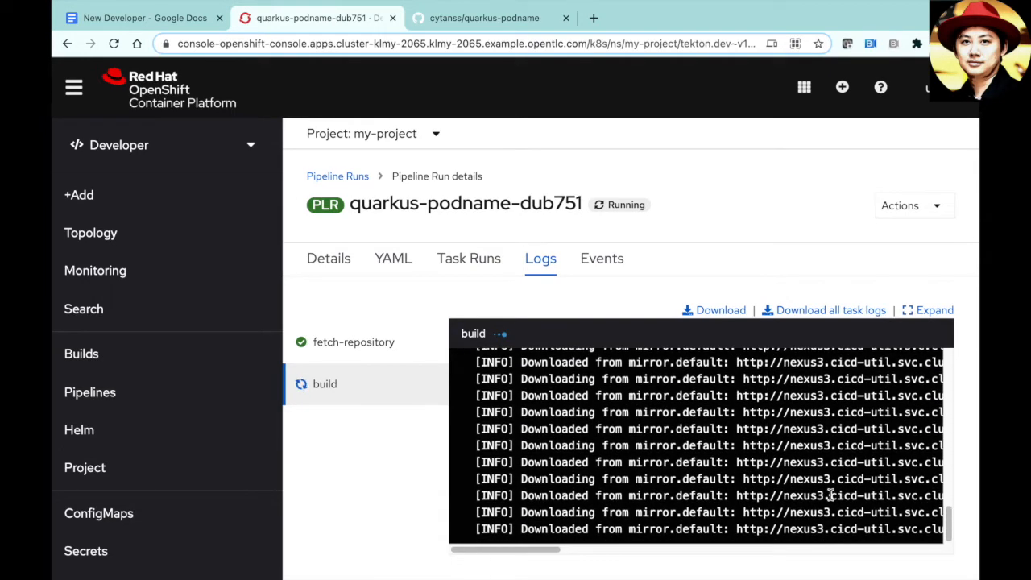
{"action": "left_click", "coordinate": [922, 315]}
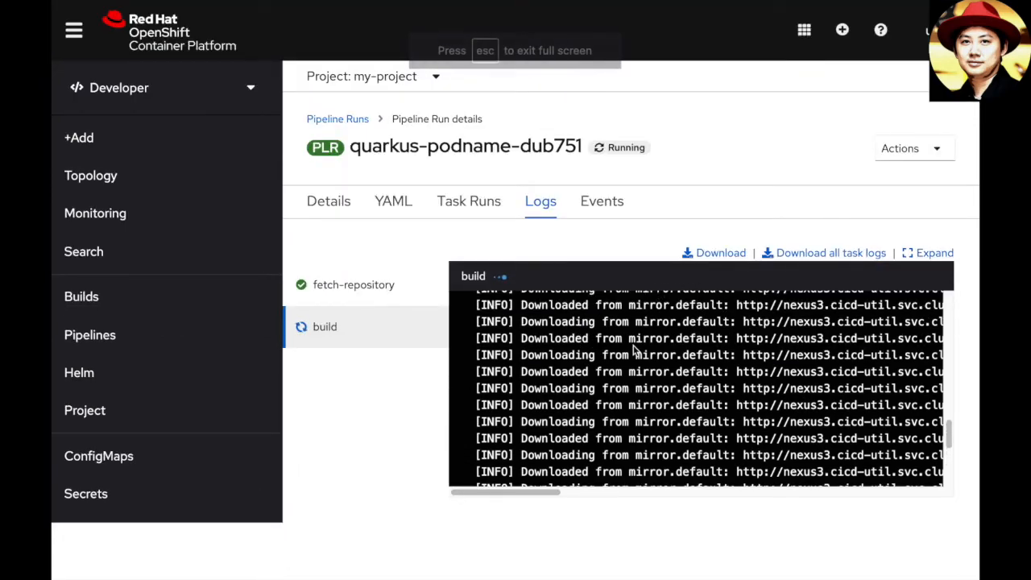
{"action": "key", "text": "Escape"}
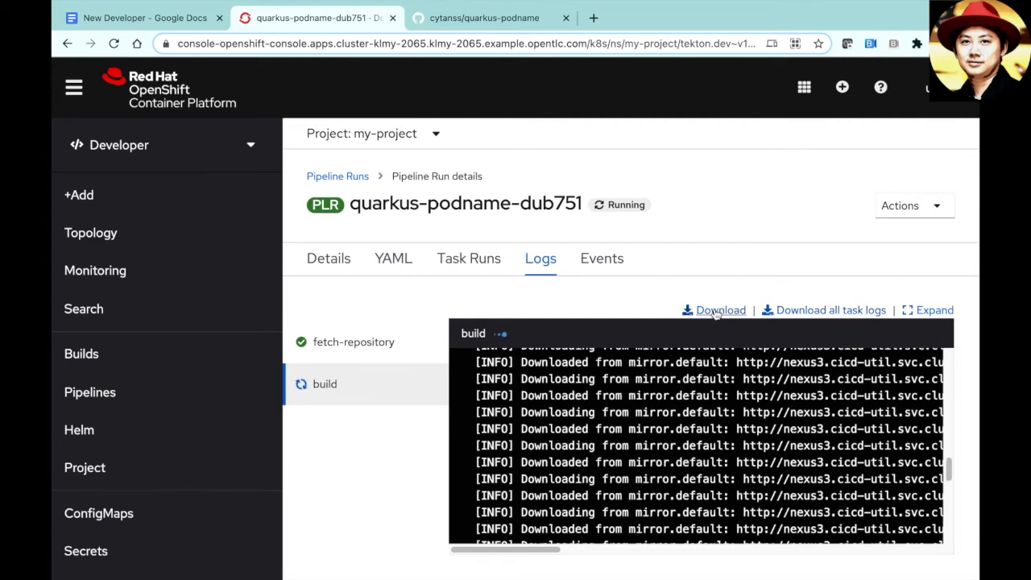
{"action": "left_click_drag", "start_coordinate": [948, 463], "coordinate": [944, 547]}
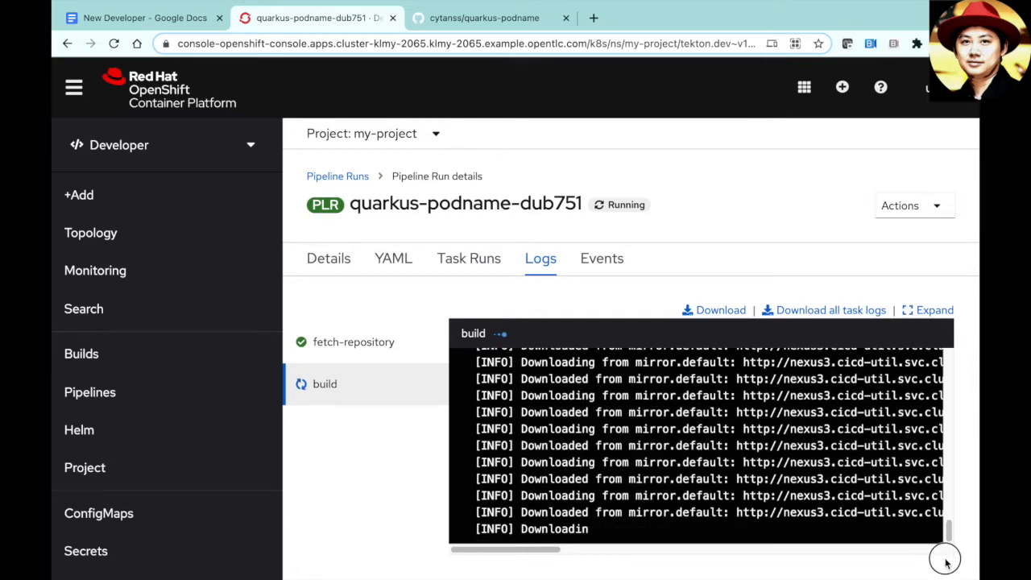
{"action": "left_click_drag", "start_coordinate": [682, 520], "coordinate": [850, 492]}
{"action": "left_click", "coordinate": [850, 491]}
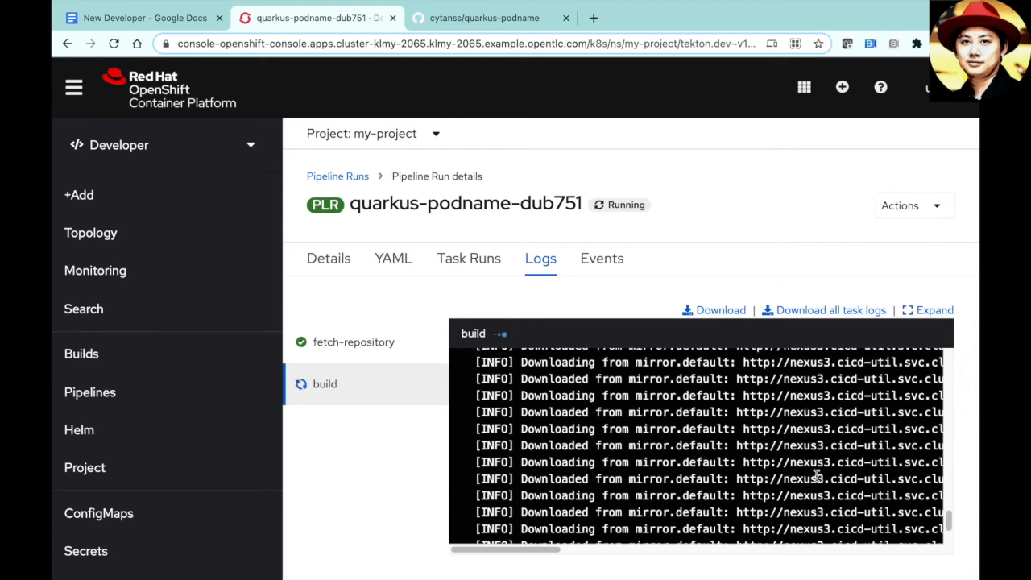
{"action": "left_click", "coordinate": [332, 260]}
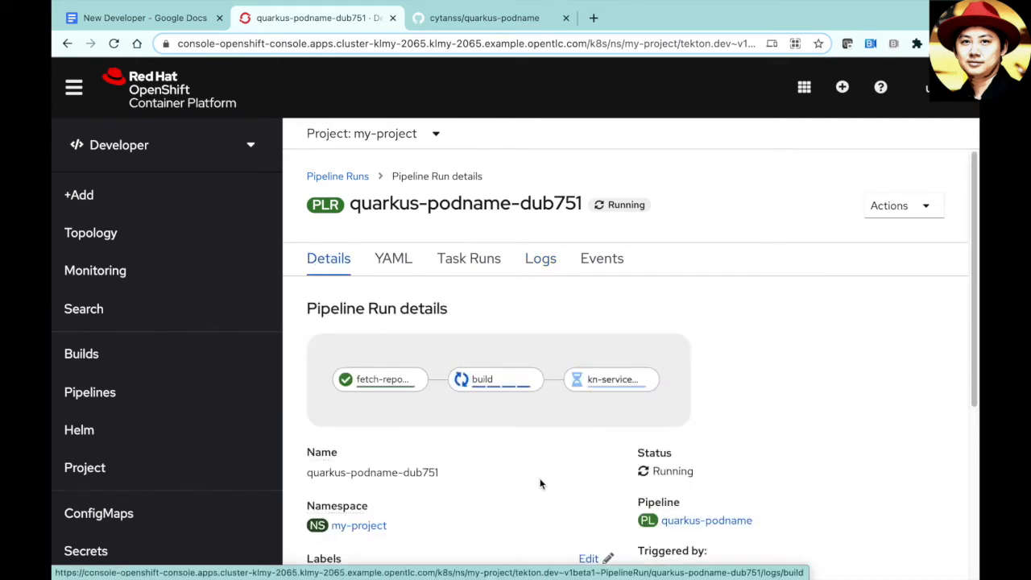
- Check quarkus-podname-dub751's task runs twice, then return to Topology with the Knative service's first revision
{"action": "left_click", "coordinate": [476, 264]}
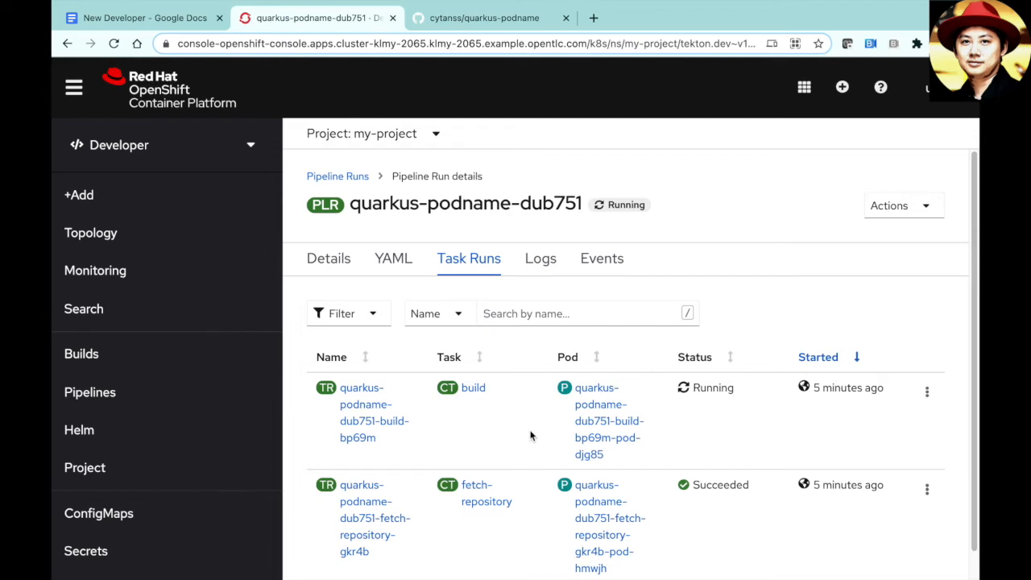
{"action": "scroll", "coordinate": [530, 435], "scroll_direction": "down", "scroll_amount": 1}
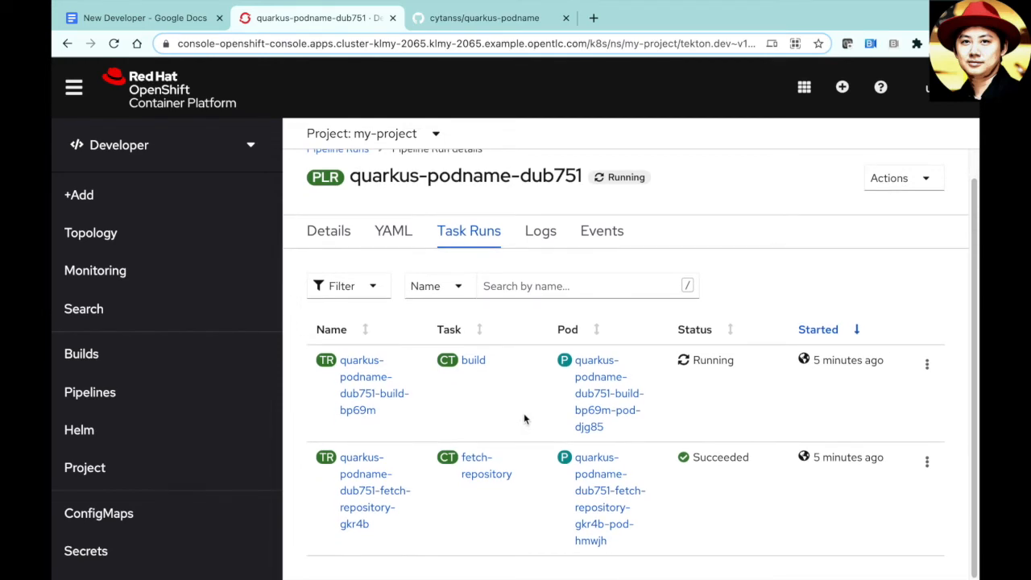
{"action": "scroll", "coordinate": [525, 418], "scroll_direction": "up", "scroll_amount": 1}
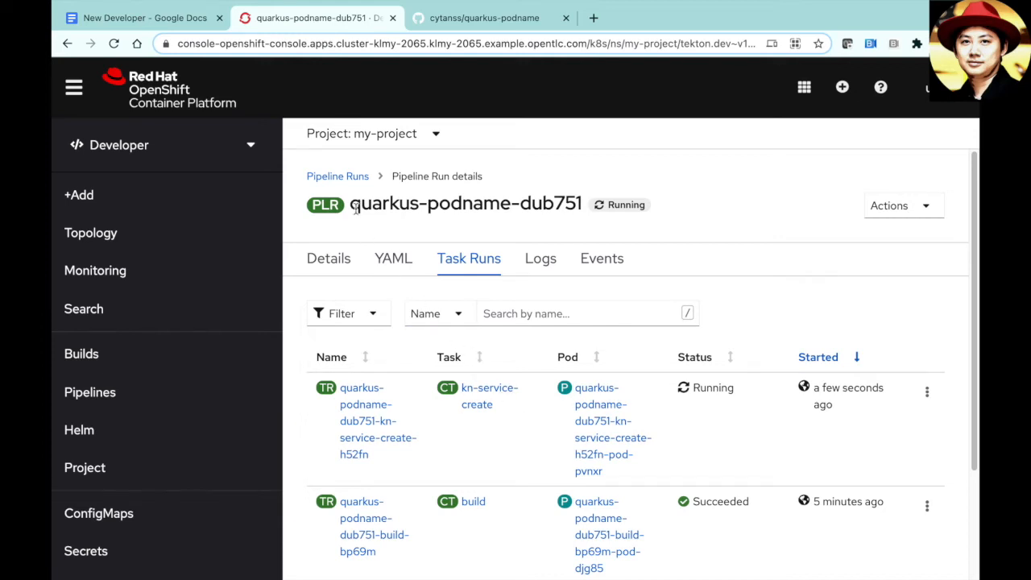
{"action": "left_click", "coordinate": [349, 179]}
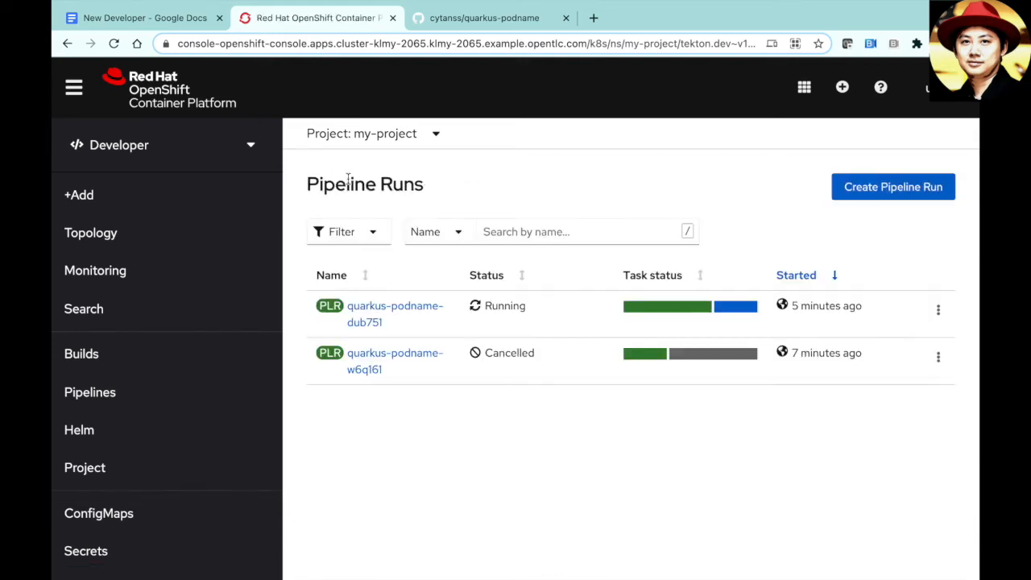
{"action": "left_click", "coordinate": [378, 318]}
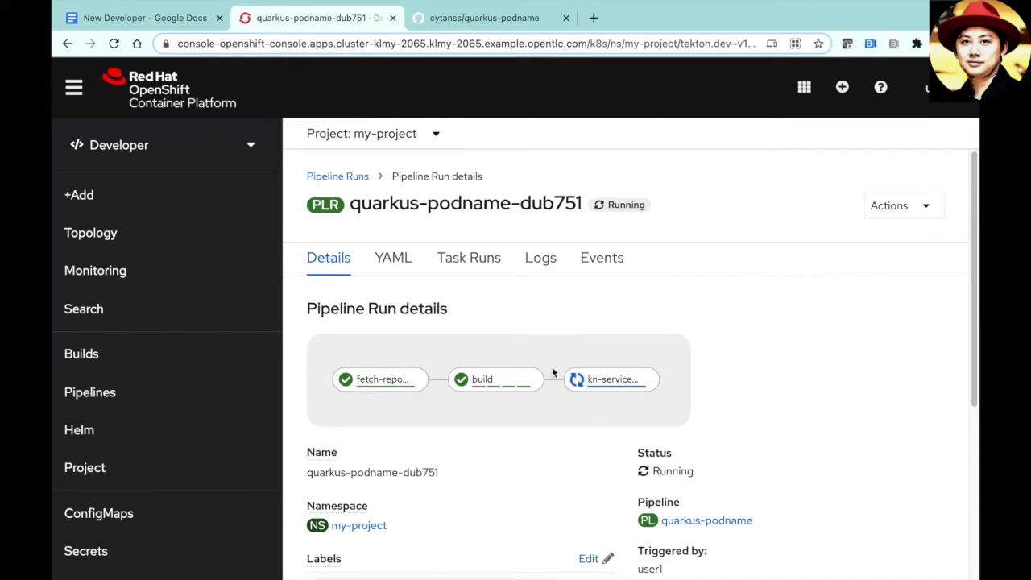
{"action": "left_click", "coordinate": [472, 261]}
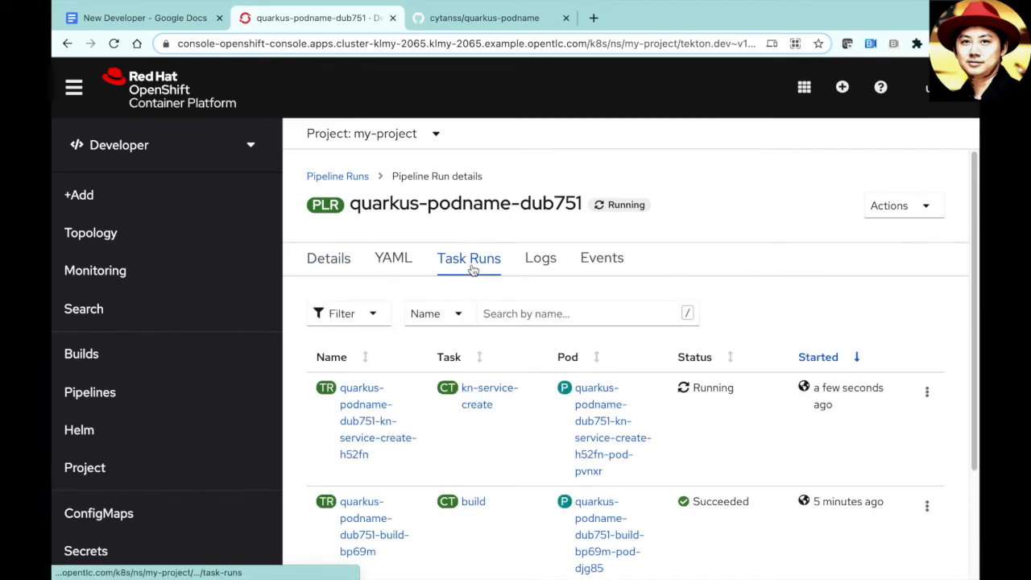
{"action": "scroll", "coordinate": [522, 393], "scroll_direction": "down", "scroll_amount": 4}
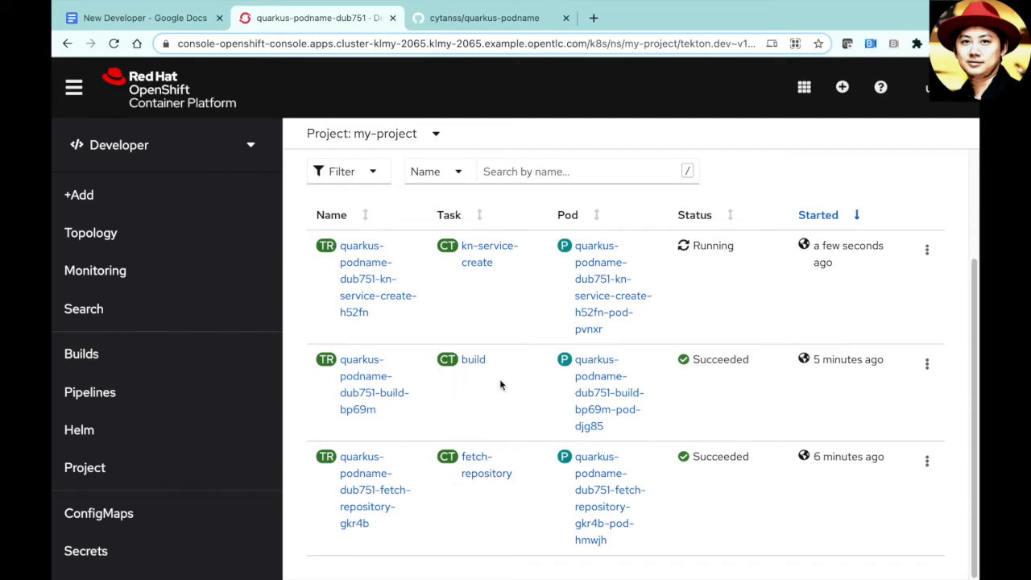
{"action": "scroll", "coordinate": [501, 378], "scroll_direction": "up", "scroll_amount": 1}
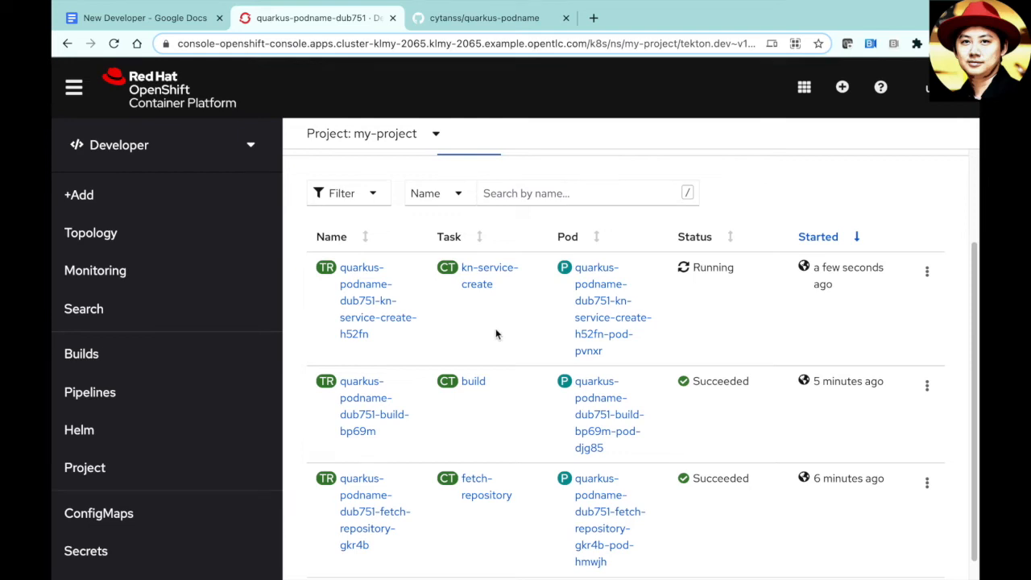
{"action": "left_click", "coordinate": [160, 237]}
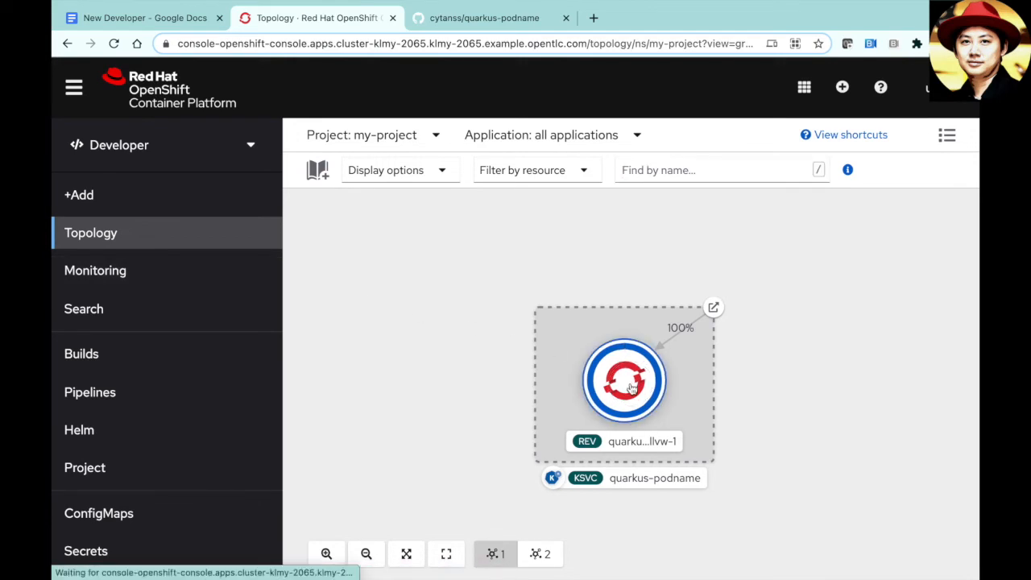
- Show revision quarkus-podname-lllvw-1's running pod and route, and move the node group up-left
{"action": "left_click", "coordinate": [632, 387]}
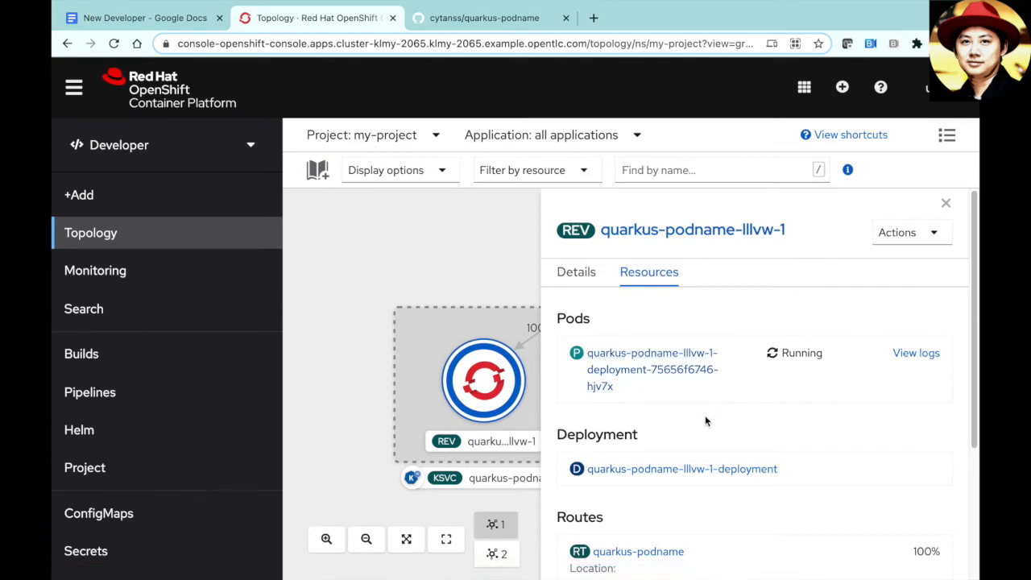
{"action": "scroll", "coordinate": [722, 415], "scroll_direction": "down", "scroll_amount": 1}
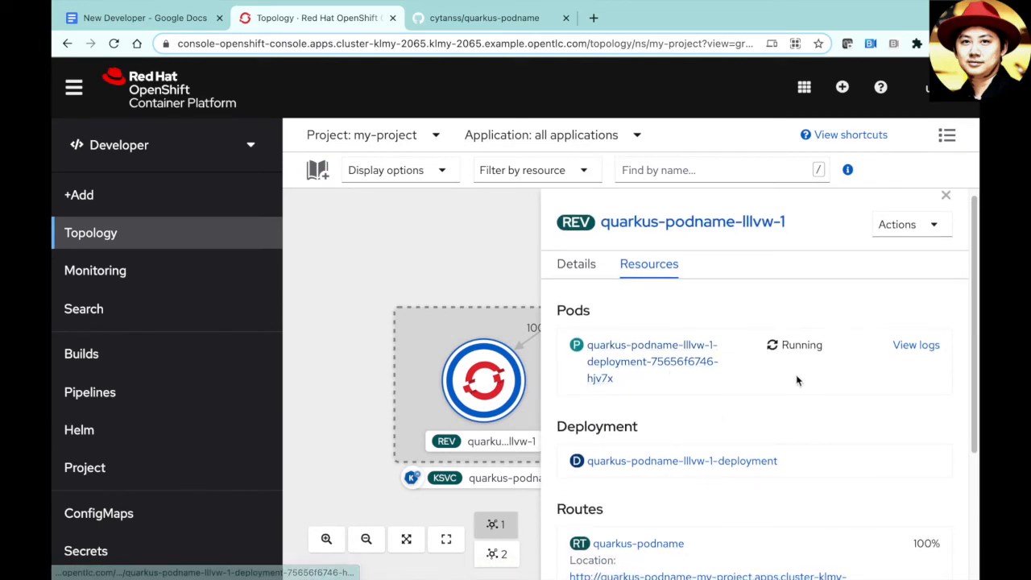
{"action": "scroll", "coordinate": [798, 375], "scroll_direction": "down", "scroll_amount": 3}
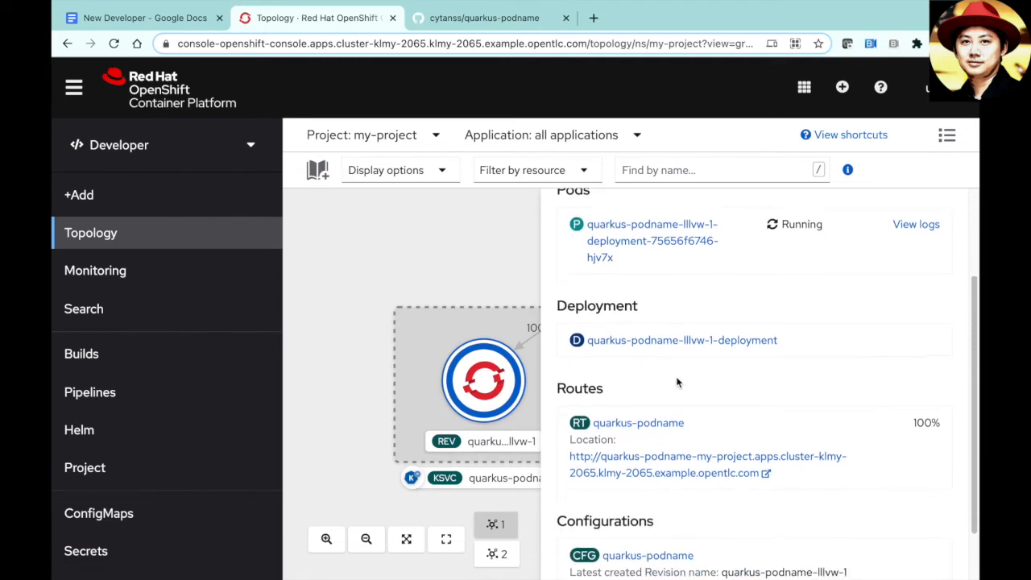
{"action": "scroll", "coordinate": [676, 376], "scroll_direction": "down", "scroll_amount": 2}
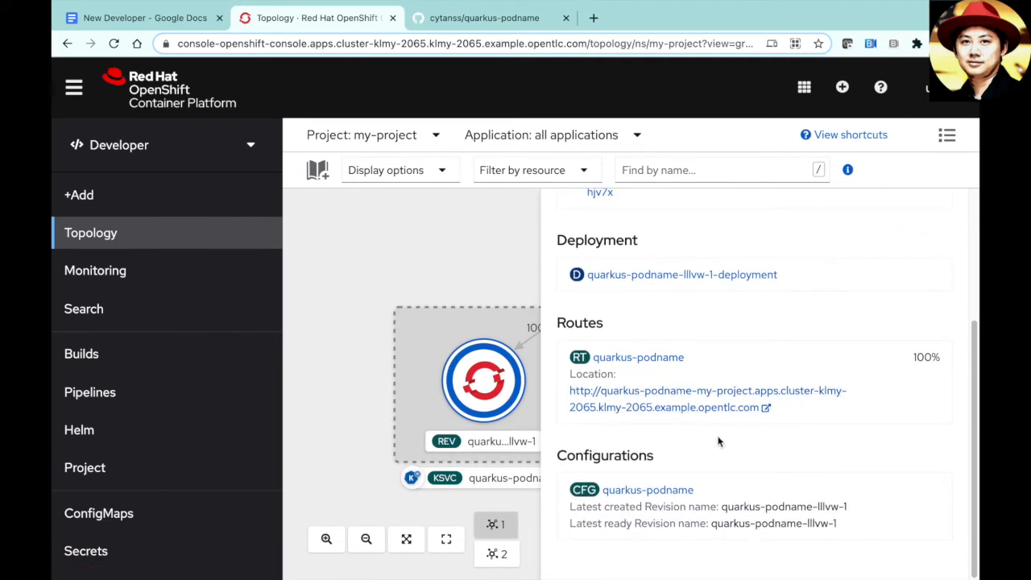
{"action": "left_click_drag", "start_coordinate": [500, 331], "coordinate": [416, 261]}
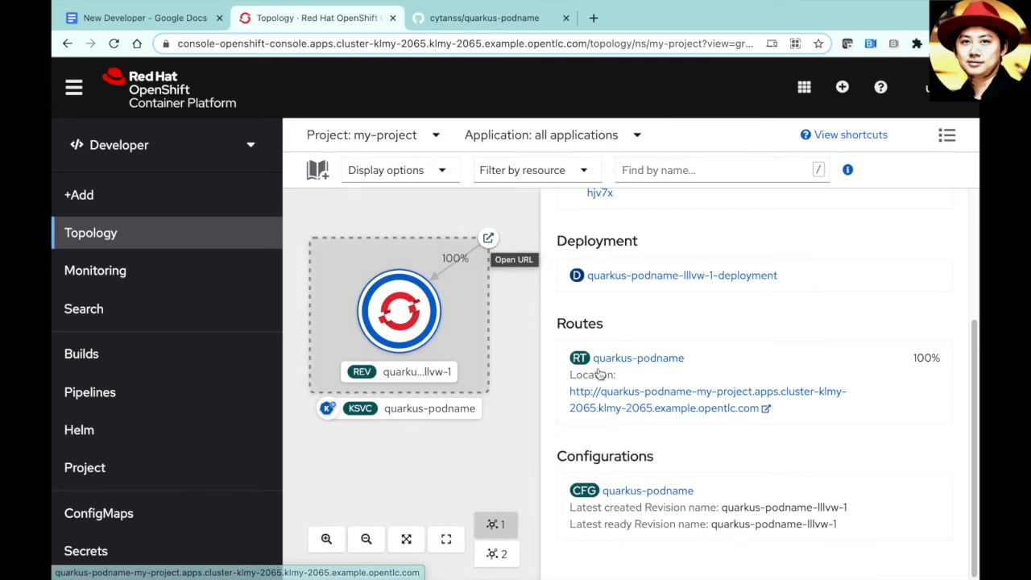
- Open the quarkus-podname route, highlight 'Wala!' and the pod name in the greeting, then go back to Topology
{"action": "left_click", "coordinate": [651, 398]}
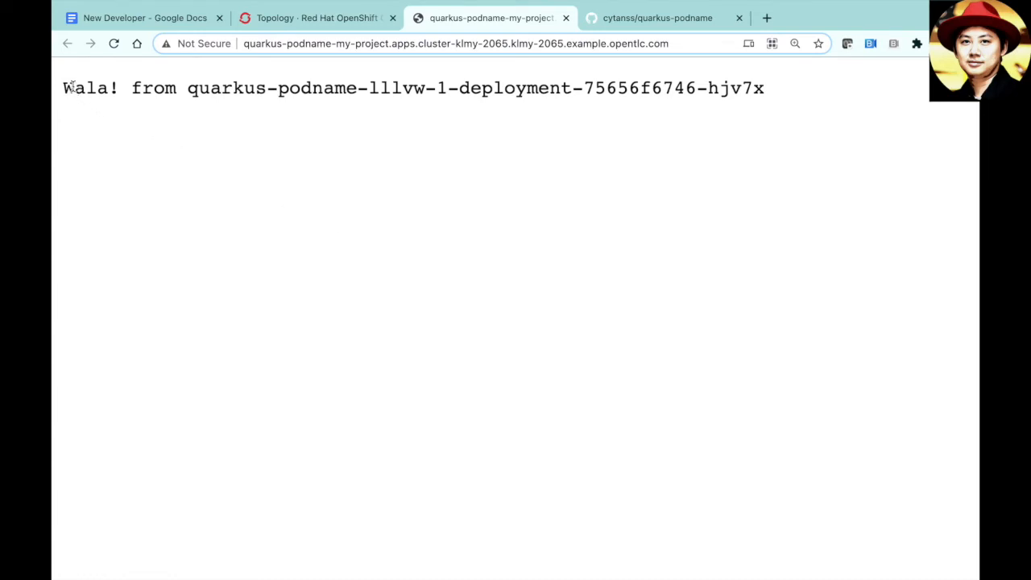
{"action": "left_click_drag", "start_coordinate": [65, 85], "coordinate": [124, 89]}
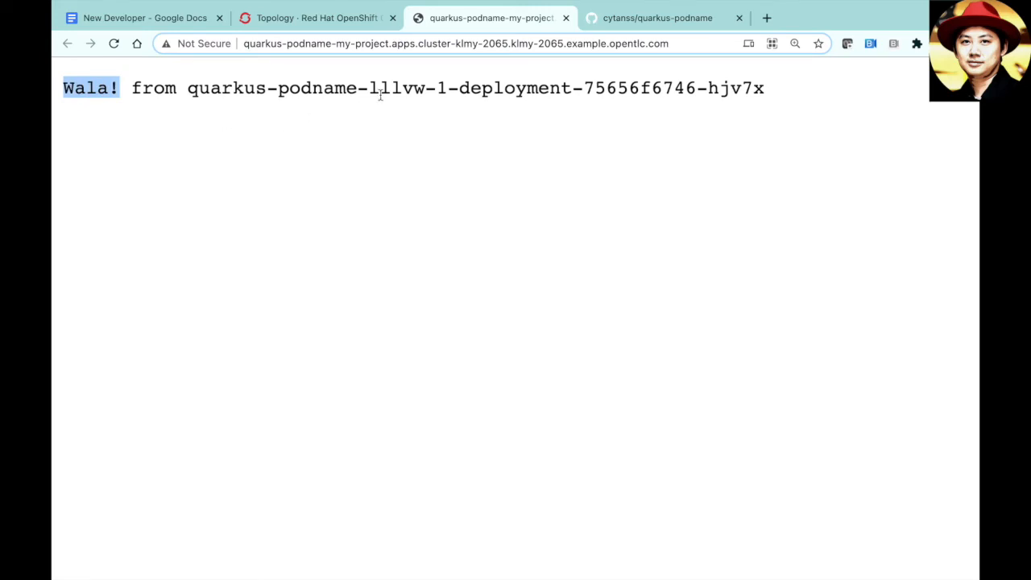
{"action": "left_click_drag", "start_coordinate": [372, 89], "coordinate": [662, 93]}
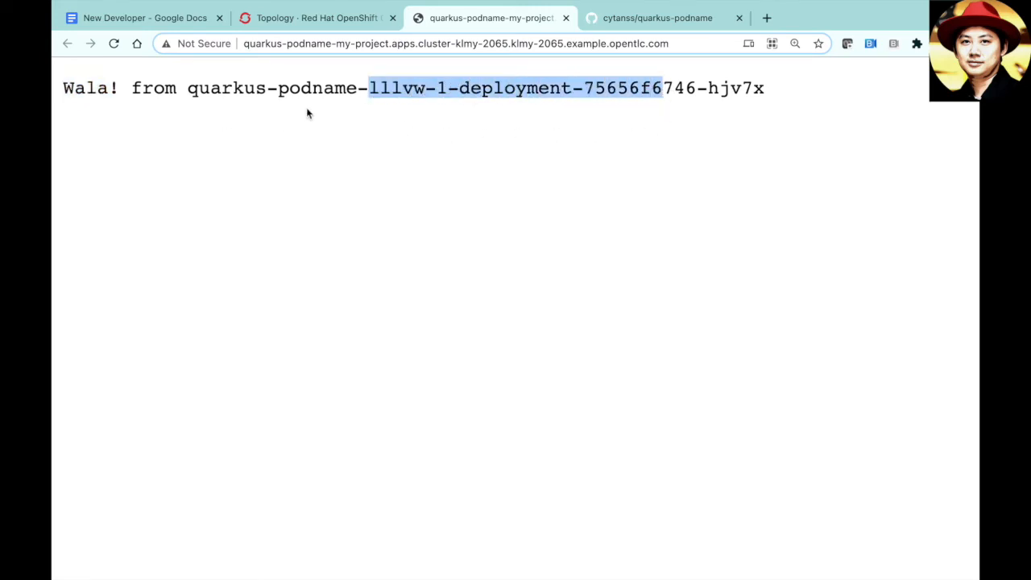
{"action": "left_click", "coordinate": [256, 116]}
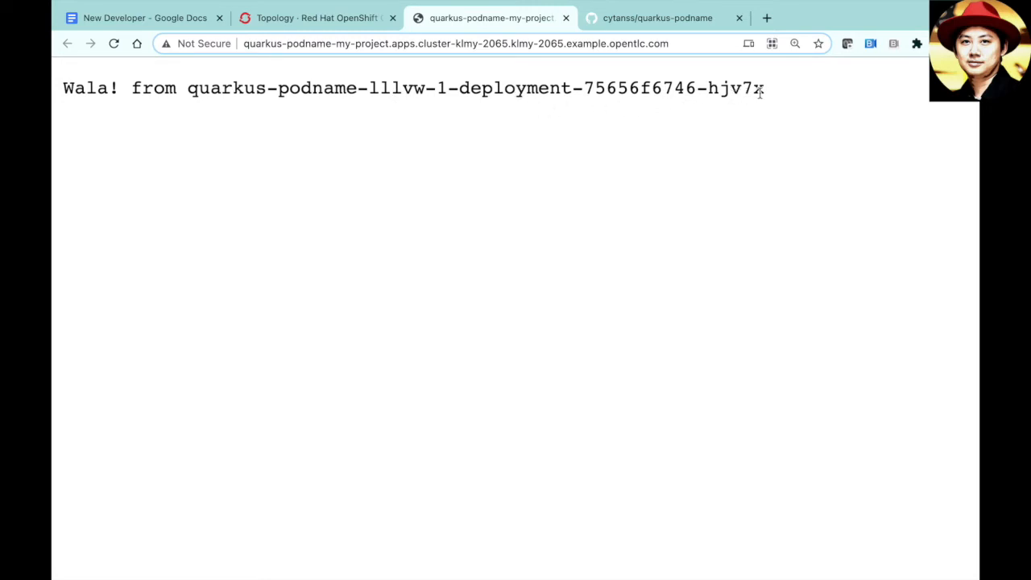
{"action": "left_click", "coordinate": [327, 22]}
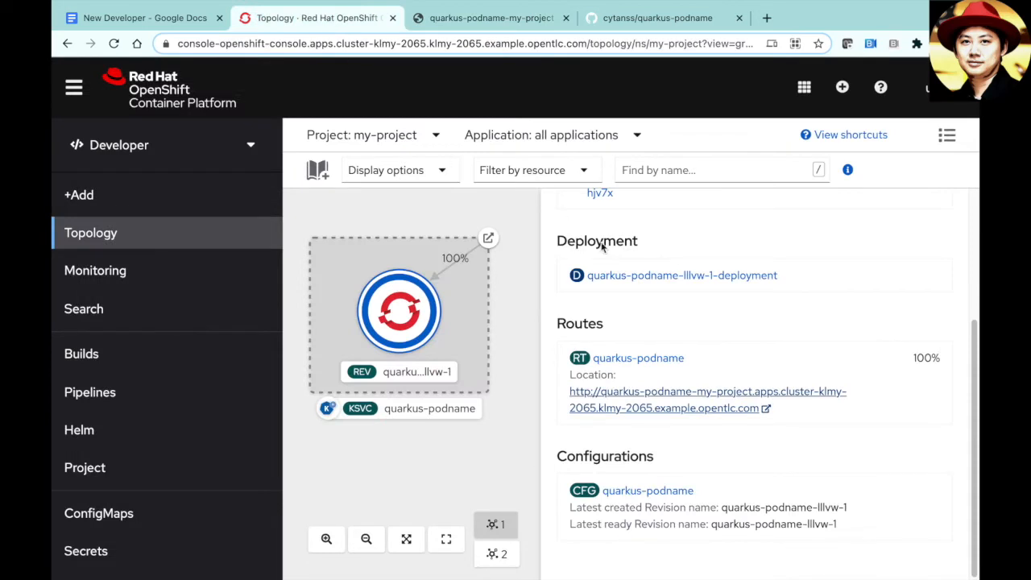
- Close the quarkus-podname resources panel and show Pipelines, where the dub751 run is fully green
{"action": "scroll", "coordinate": [768, 348], "scroll_direction": "up", "scroll_amount": 1}
{"action": "scroll", "coordinate": [767, 348], "scroll_direction": "up", "scroll_amount": 3}
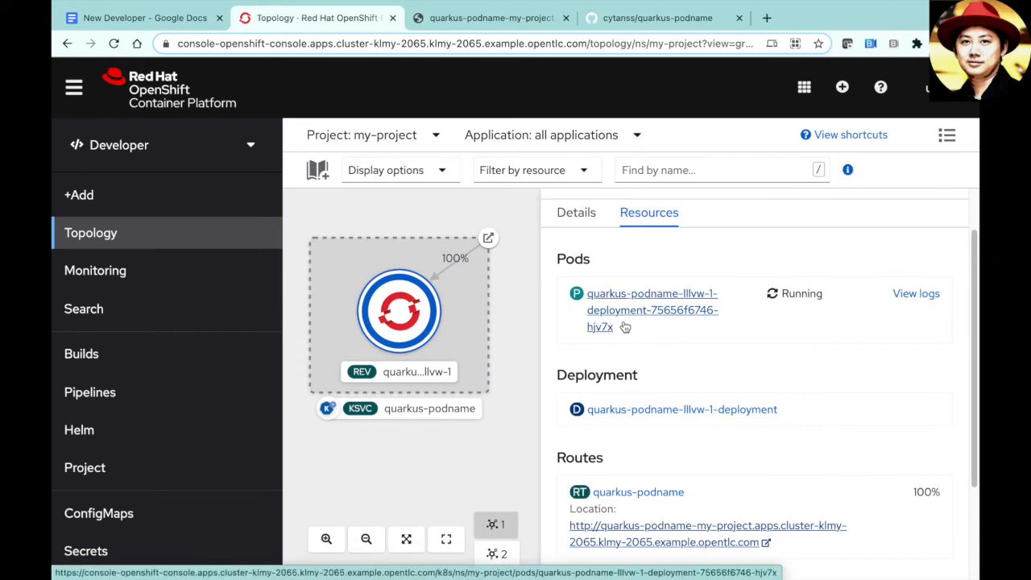
{"action": "left_click", "coordinate": [528, 295]}
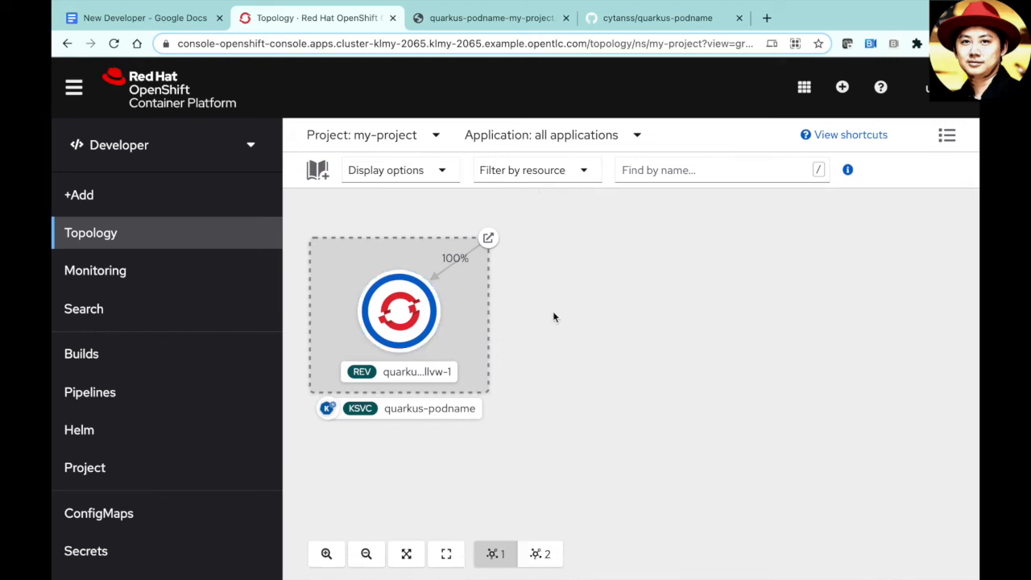
{"action": "left_click", "coordinate": [215, 391]}
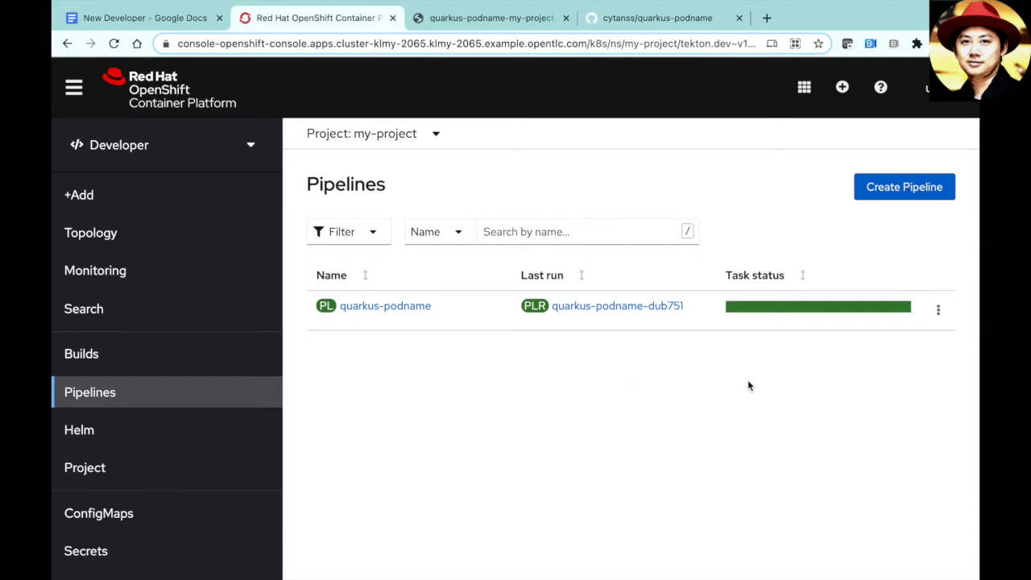
- Add a github-push trigger to quarkus-podname via Add Trigger, searching 'githu' for the provider
{"action": "left_click", "coordinate": [939, 309]}
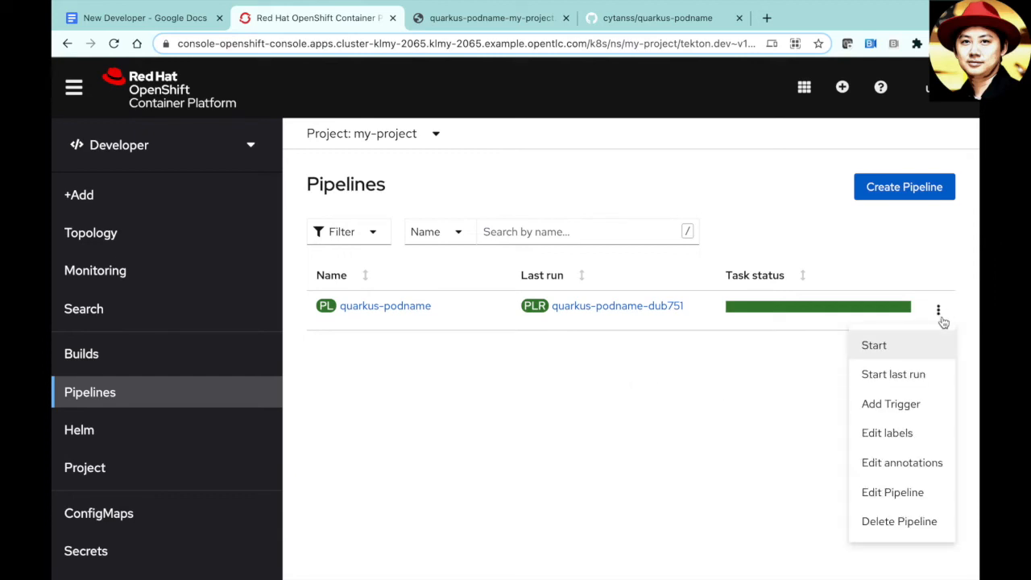
{"action": "left_click", "coordinate": [916, 407]}
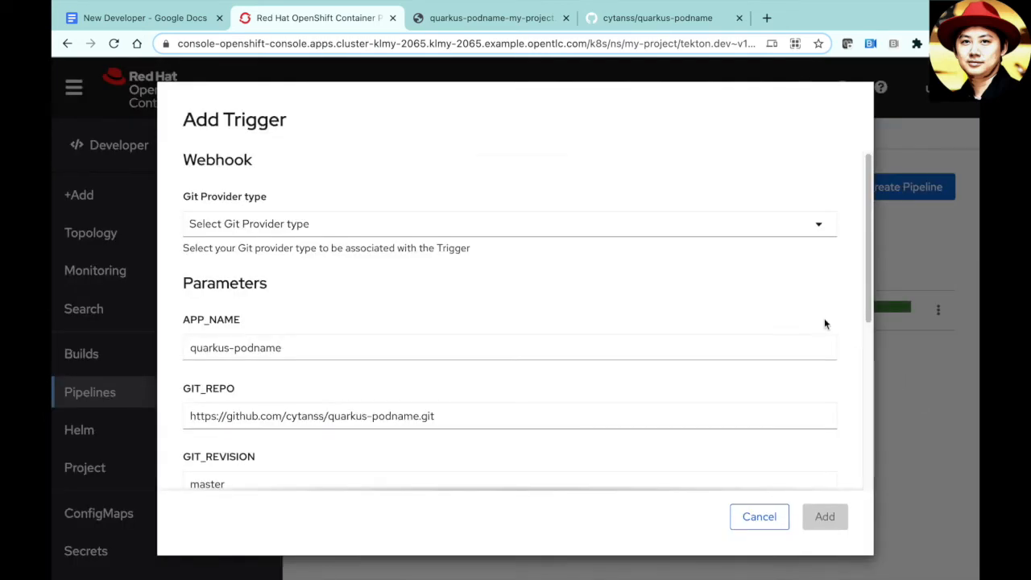
{"action": "left_click", "coordinate": [818, 230]}
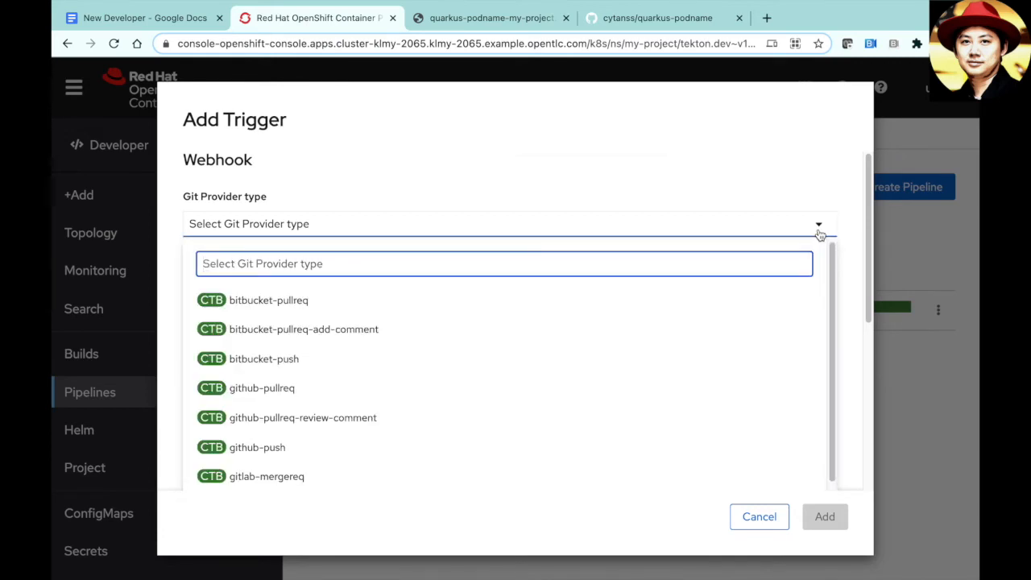
{"action": "type", "text": "git"}
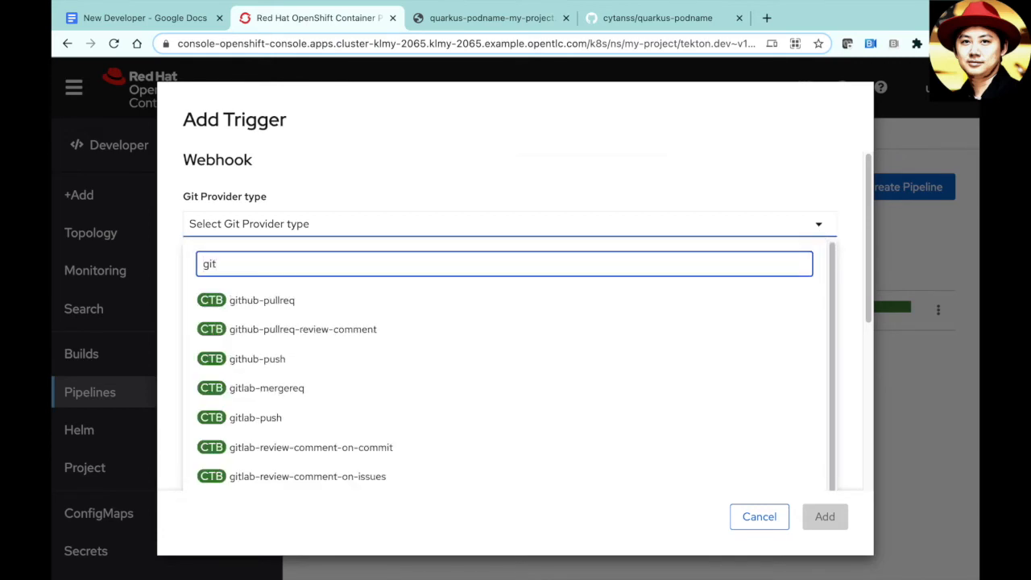
{"action": "type", "text": "hu"}
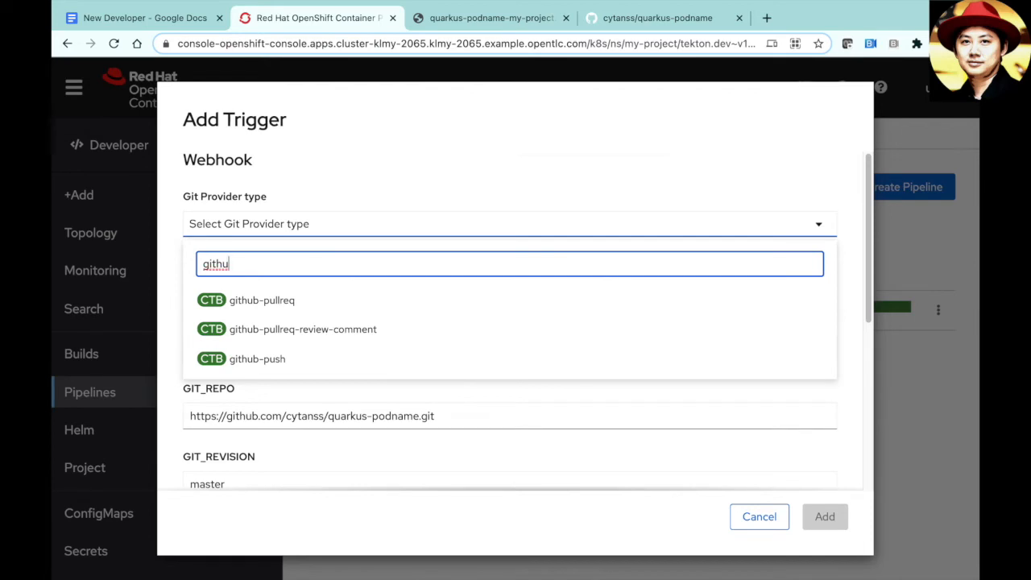
{"action": "left_click", "coordinate": [552, 352]}
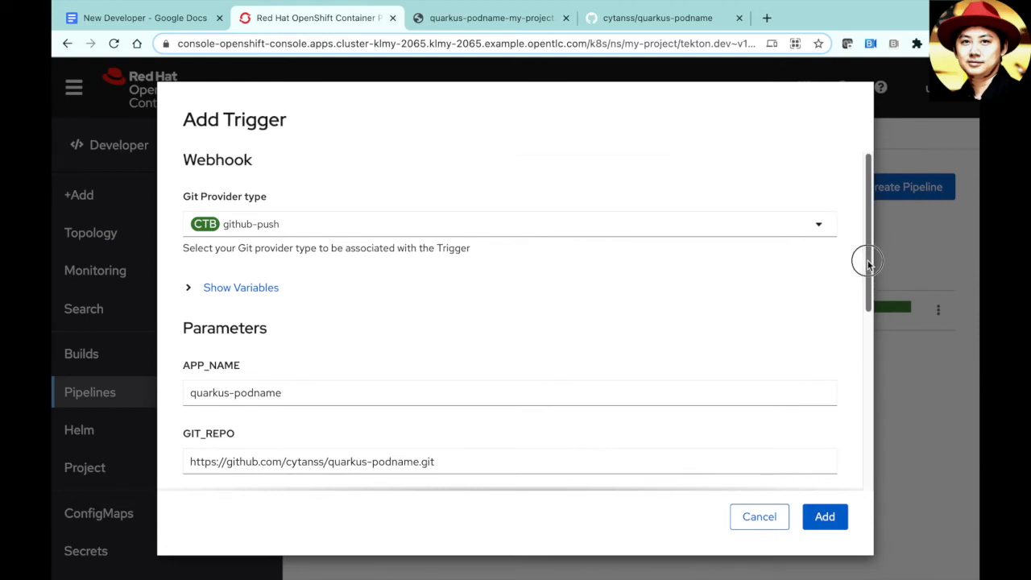
{"action": "left_click_drag", "start_coordinate": [870, 262], "coordinate": [863, 449]}
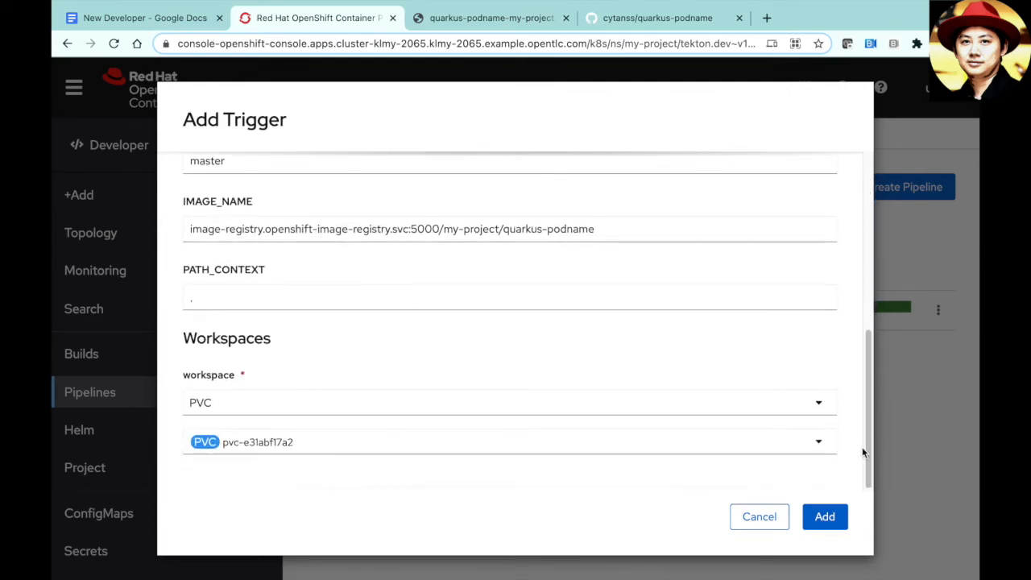
{"action": "left_click", "coordinate": [824, 520]}
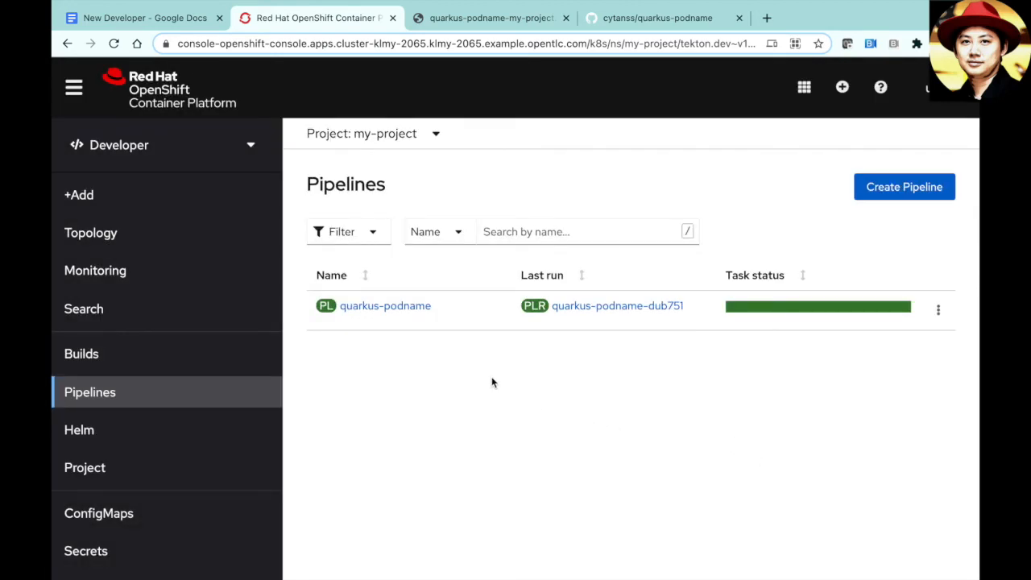
- Copy the el-event-listener URL from the quarkus-podname pipeline's trigger templates, then return to the app tab
{"action": "left_click", "coordinate": [409, 306]}
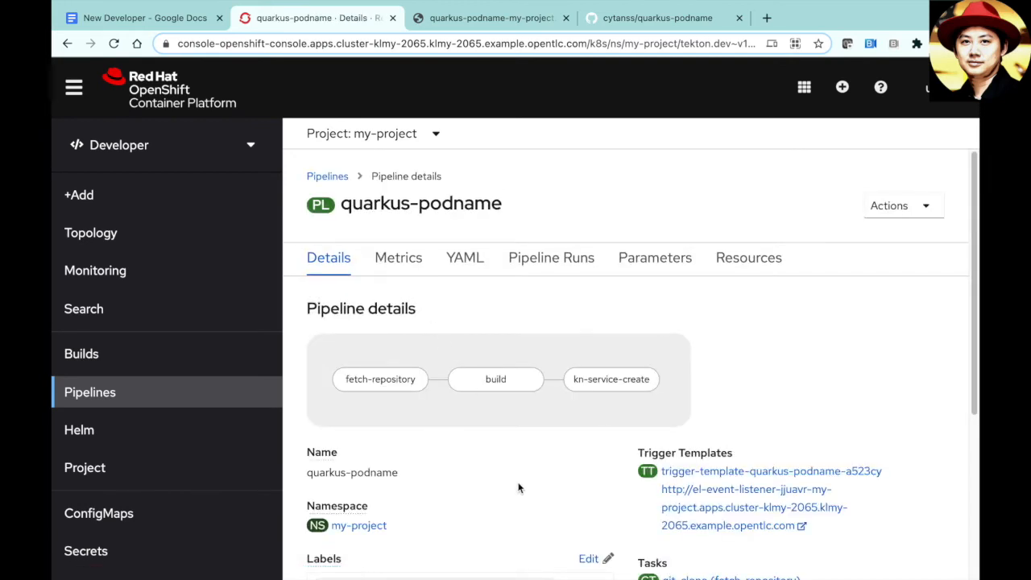
{"action": "scroll", "coordinate": [519, 487], "scroll_direction": "down", "scroll_amount": 2}
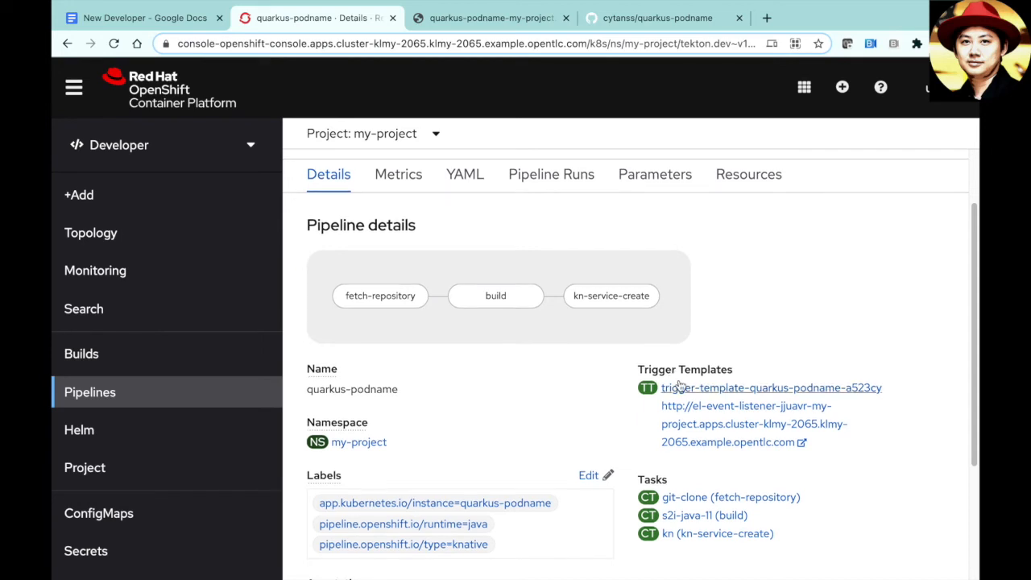
{"action": "right_click", "coordinate": [679, 436]}
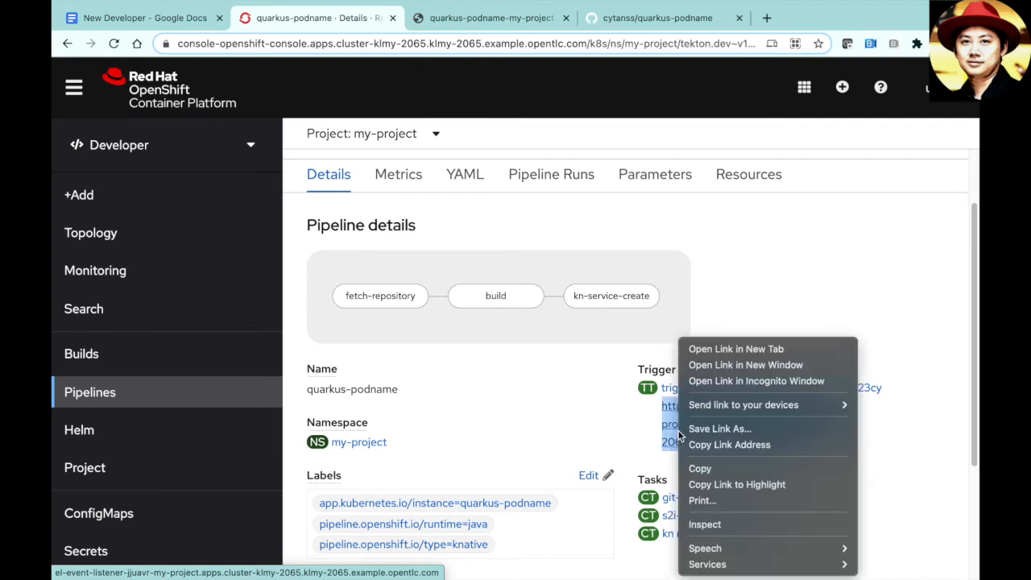
{"action": "left_click", "coordinate": [702, 468]}
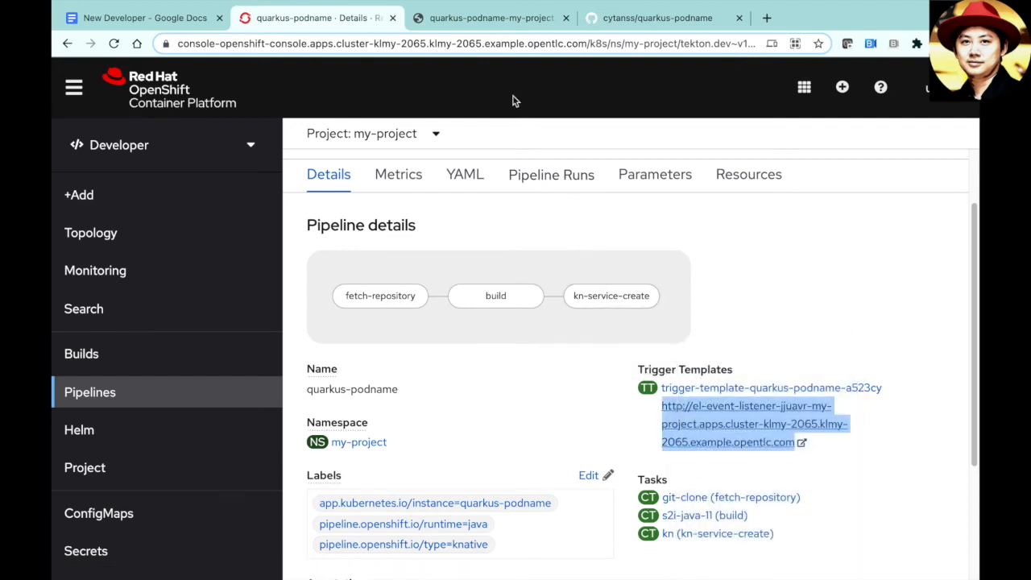
{"action": "left_click", "coordinate": [483, 20]}
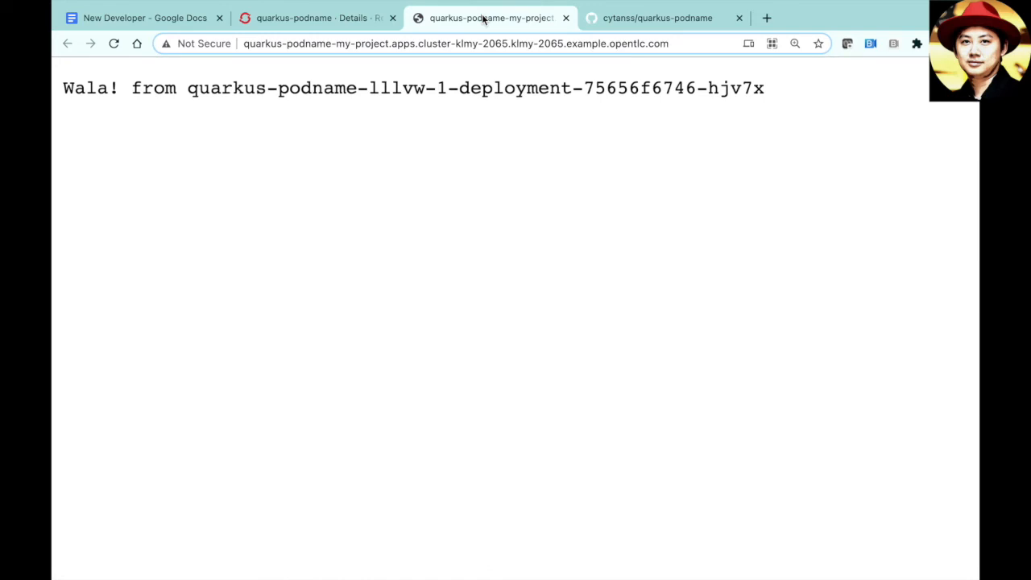
- Open the Webhooks settings of the quarkus-podname GitHub repository
{"action": "left_click", "coordinate": [623, 24]}
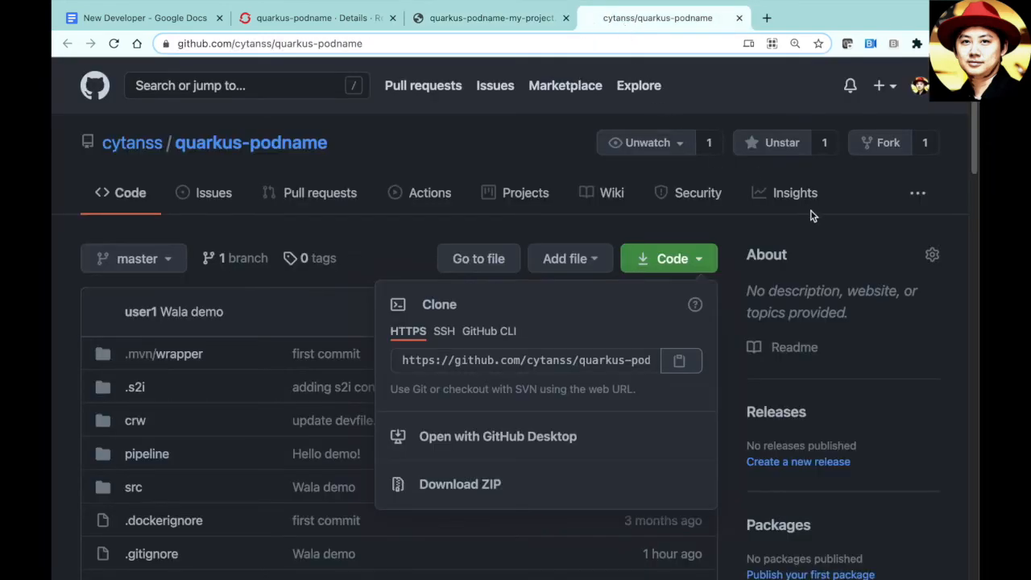
{"action": "left_click", "coordinate": [918, 198]}
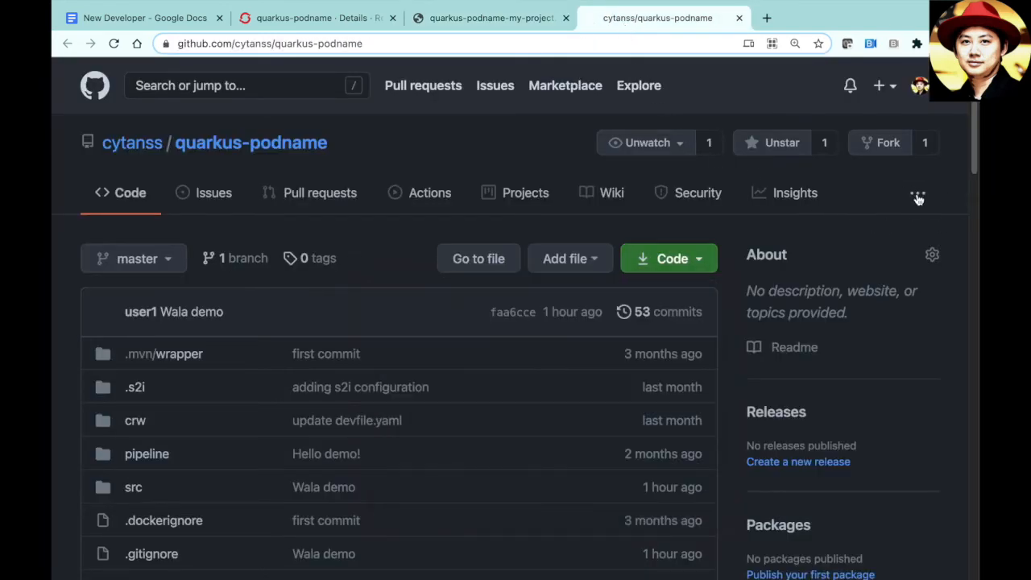
{"action": "left_click", "coordinate": [918, 197]}
{"action": "left_click", "coordinate": [888, 227]}
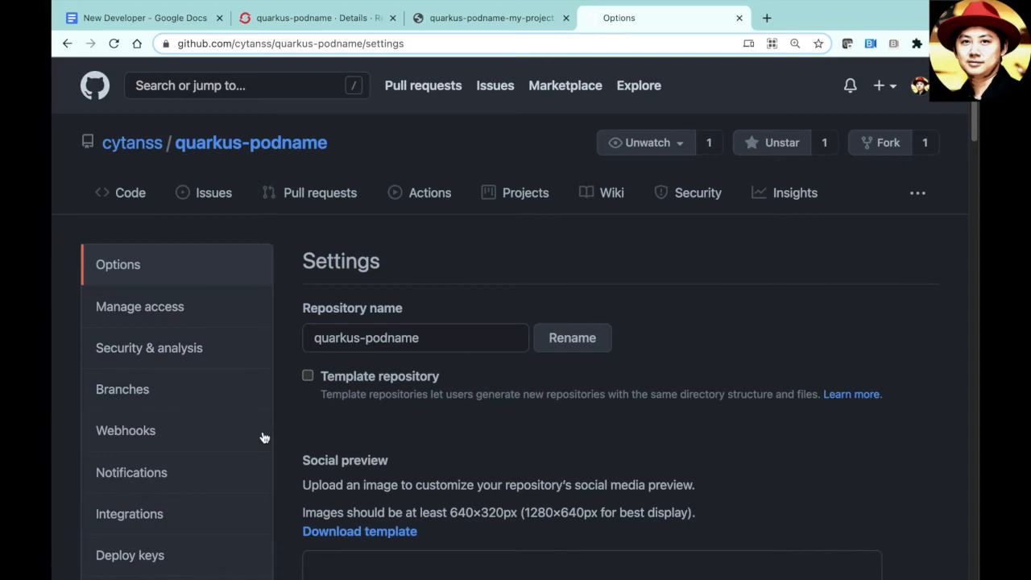
{"action": "left_click", "coordinate": [227, 437]}
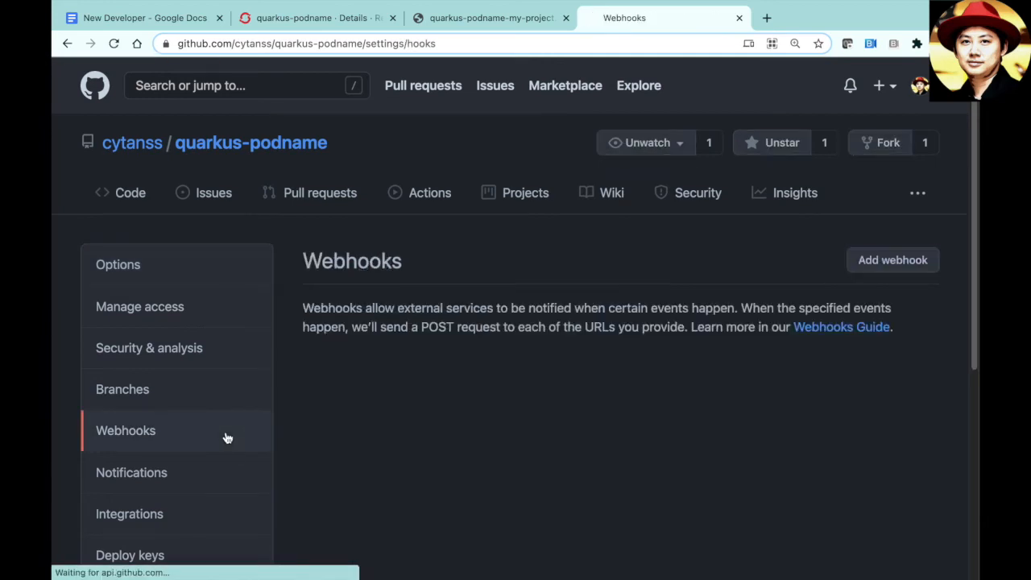
- Add a push webhook using the copied event-listener URL as payload, with application/json content type
{"action": "left_click", "coordinate": [882, 260]}
{"action": "left_click", "coordinate": [665, 422]}
{"action": "key", "text": "ctrl+v"}
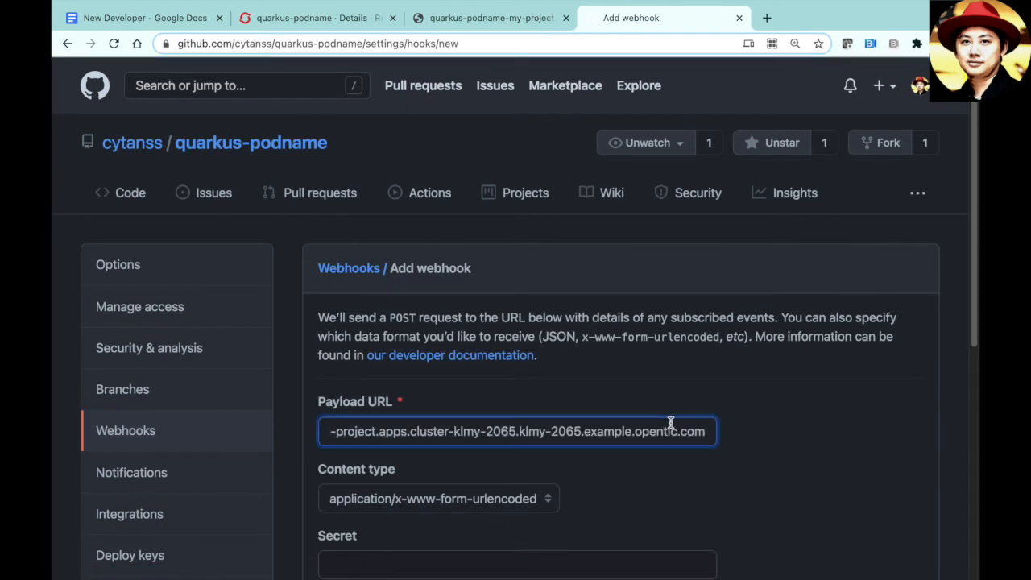
{"action": "scroll", "coordinate": [780, 415], "scroll_direction": "down", "scroll_amount": 2}
{"action": "scroll", "coordinate": [780, 415], "scroll_direction": "down", "scroll_amount": 3}
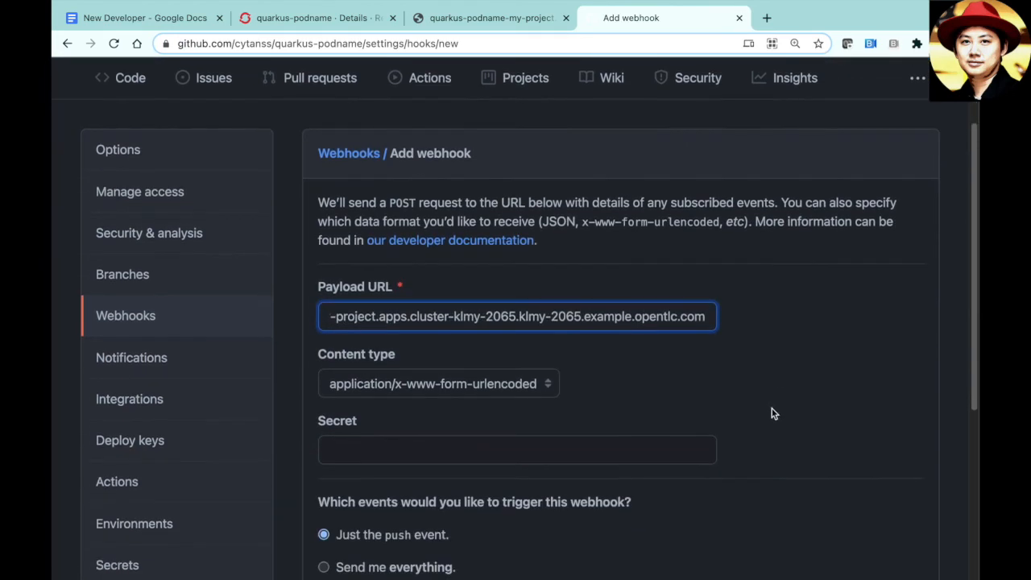
{"action": "left_click", "coordinate": [547, 385]}
{"action": "left_click", "coordinate": [537, 368]}
{"action": "left_click", "coordinate": [761, 384]}
{"action": "scroll", "coordinate": [761, 385], "scroll_direction": "down", "scroll_amount": 3}
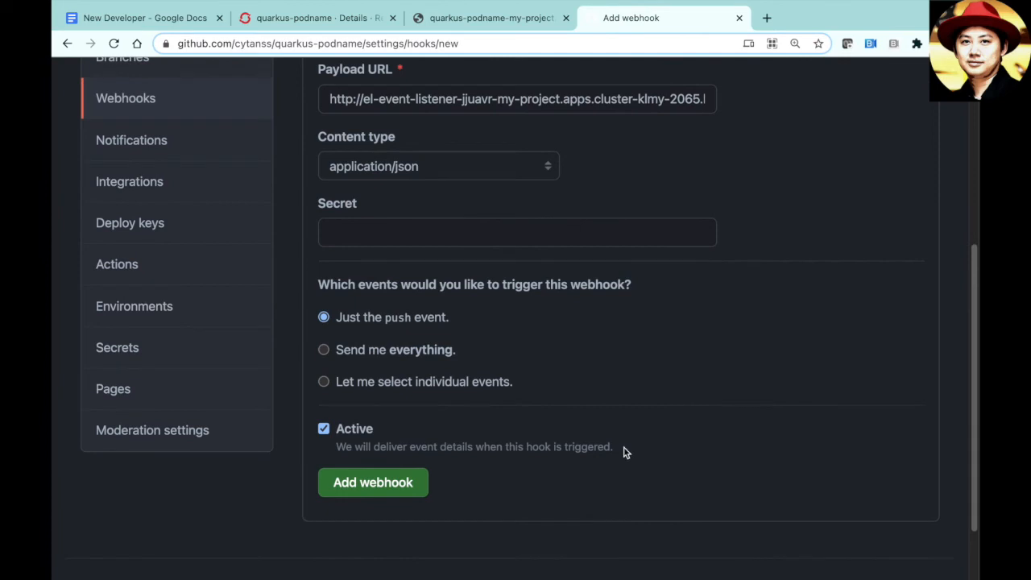
{"action": "left_click", "coordinate": [385, 483]}
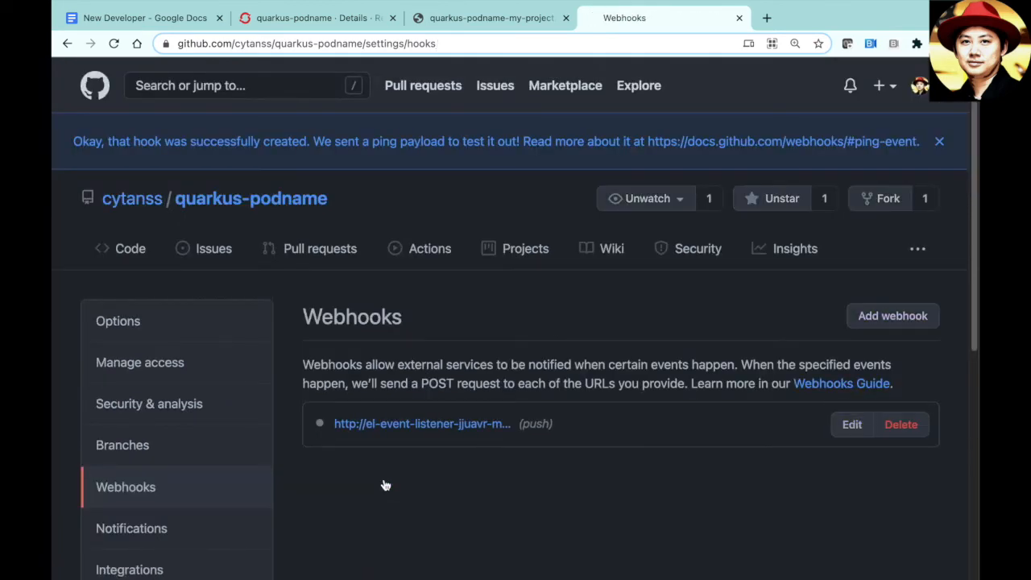
- Check the new webhook's Recent Deliveries for a successful delivery, then return to the pipeline
{"action": "left_click", "coordinate": [411, 425]}
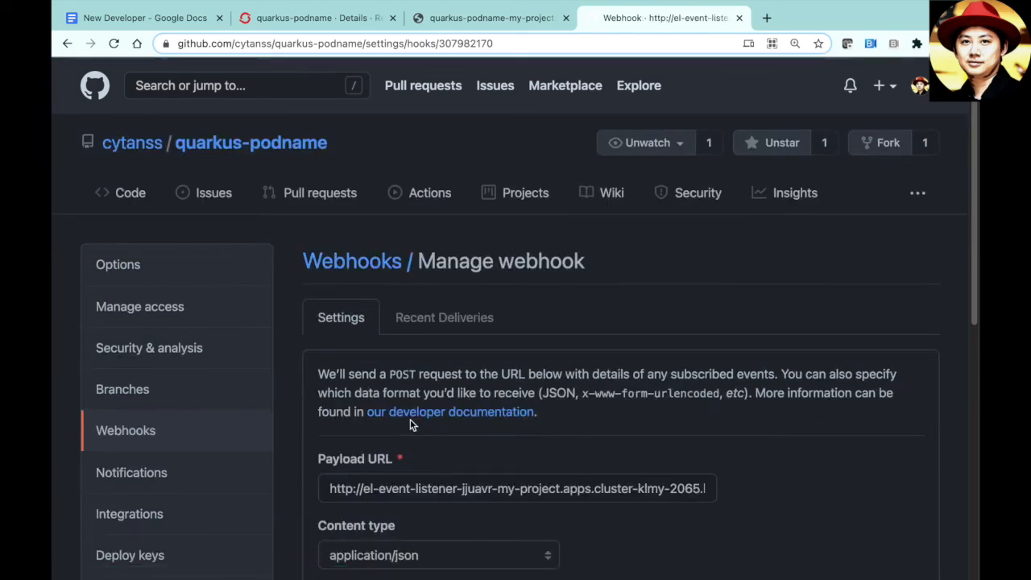
{"action": "left_click", "coordinate": [428, 322]}
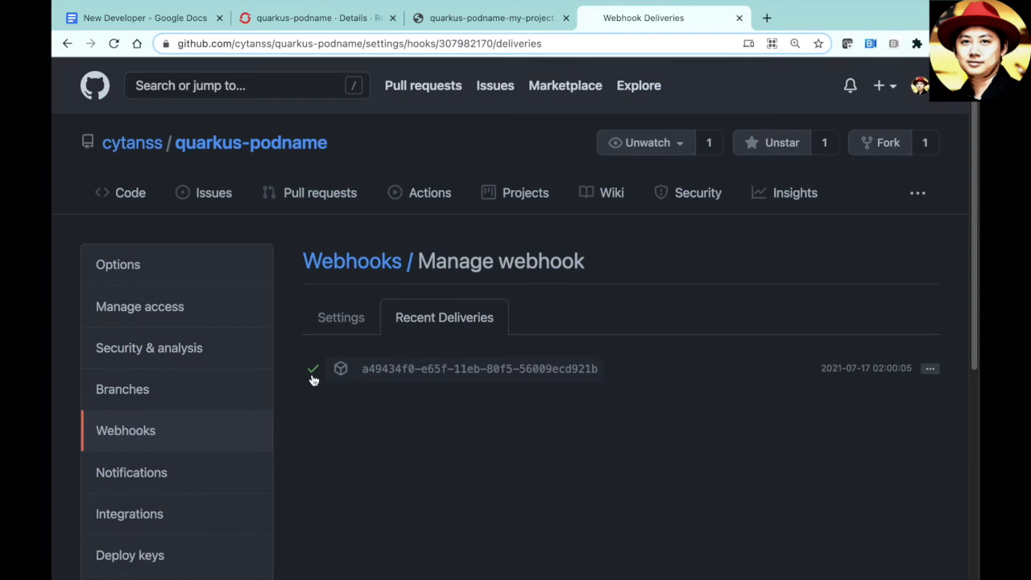
{"action": "mouse_move", "coordinate": [312, 376]}
{"action": "left_click", "coordinate": [323, 19]}
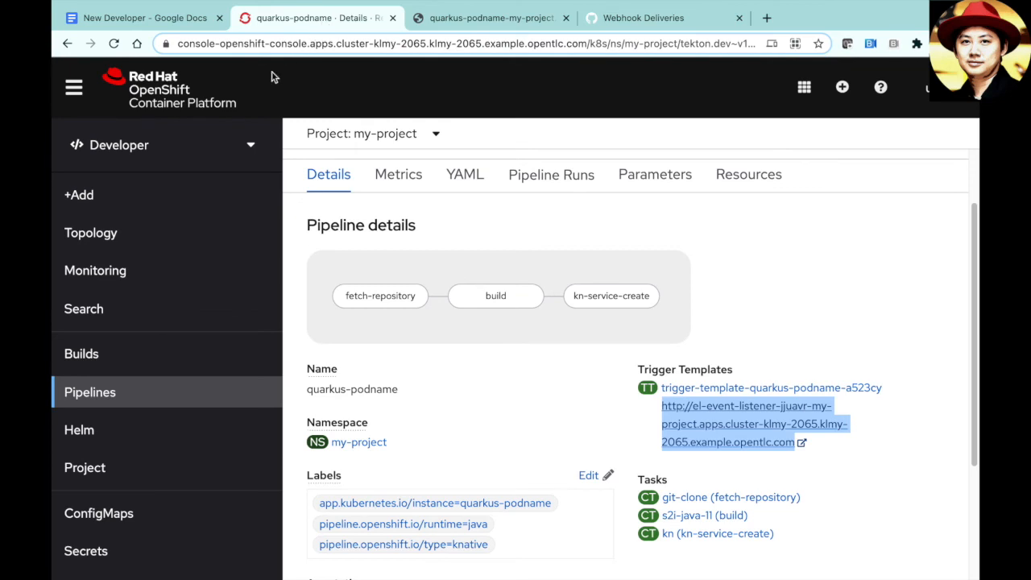
- View the my-project Topology with the event listener, reloading the quarkus-podname app to see a new pod answer
{"action": "left_click", "coordinate": [212, 240]}
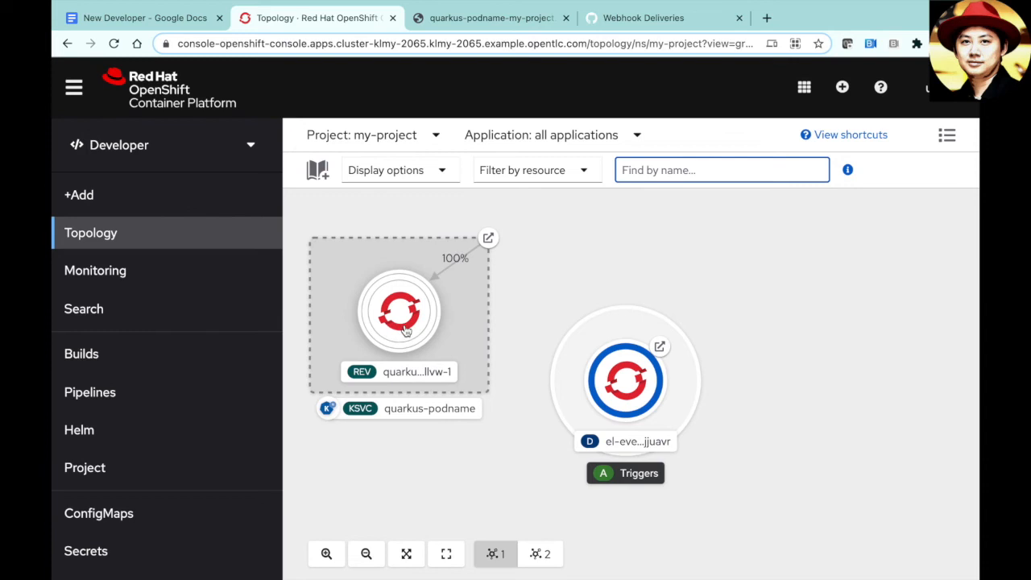
{"action": "mouse_move", "coordinate": [384, 288]}
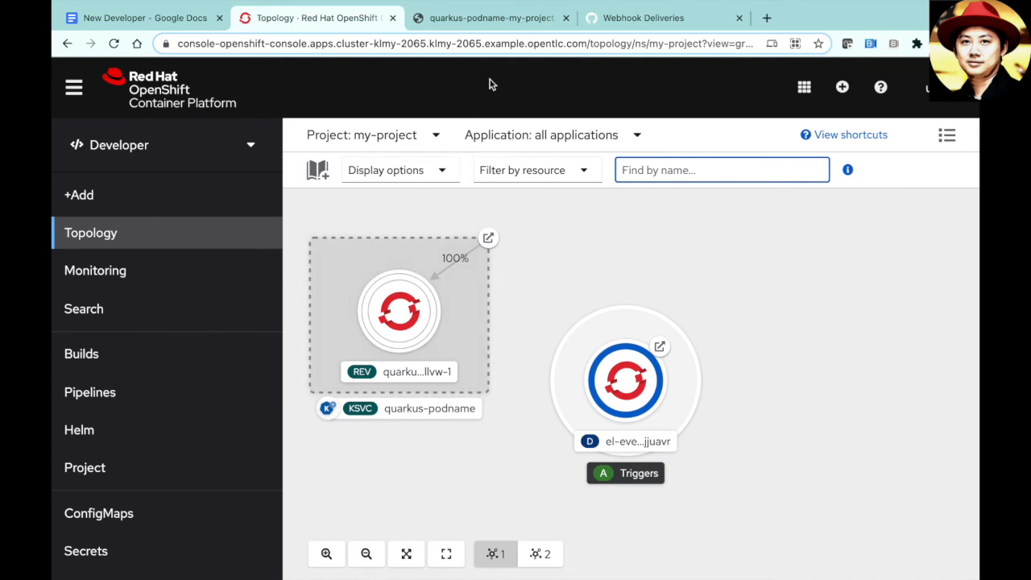
{"action": "left_click", "coordinate": [478, 25]}
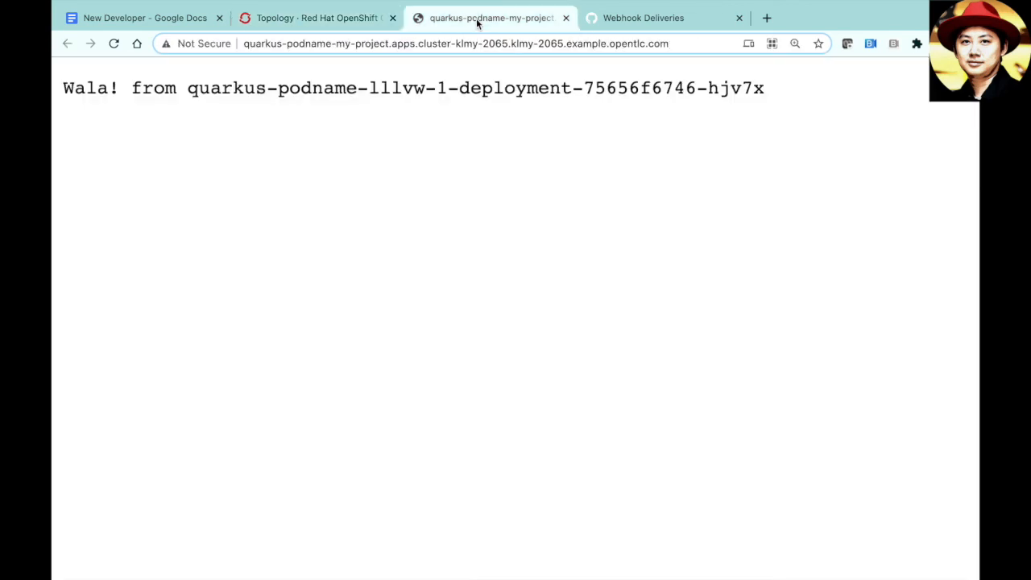
{"action": "key", "text": "super+r"}
{"action": "left_click", "coordinate": [339, 24]}
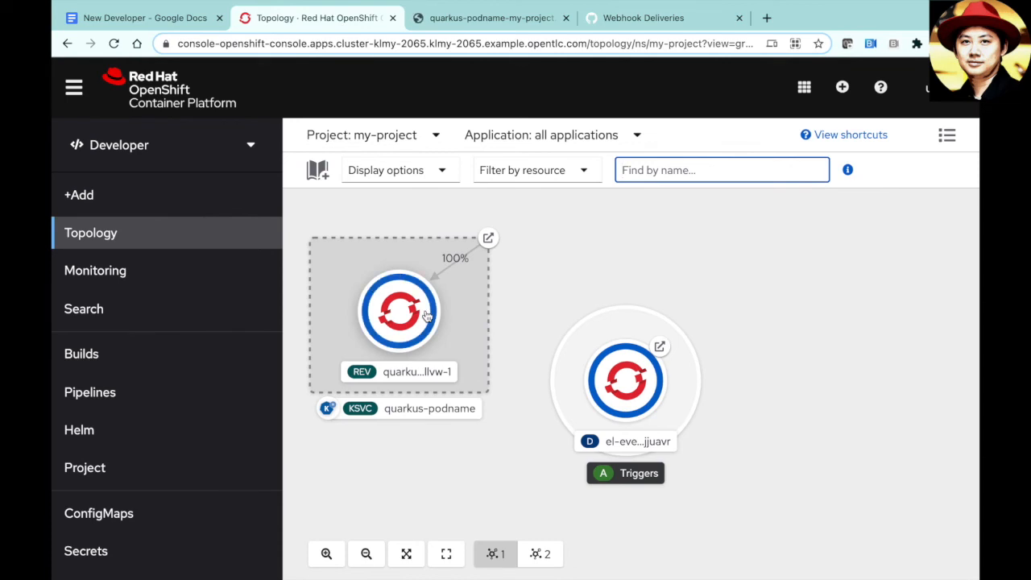
{"action": "left_click", "coordinate": [487, 19]}
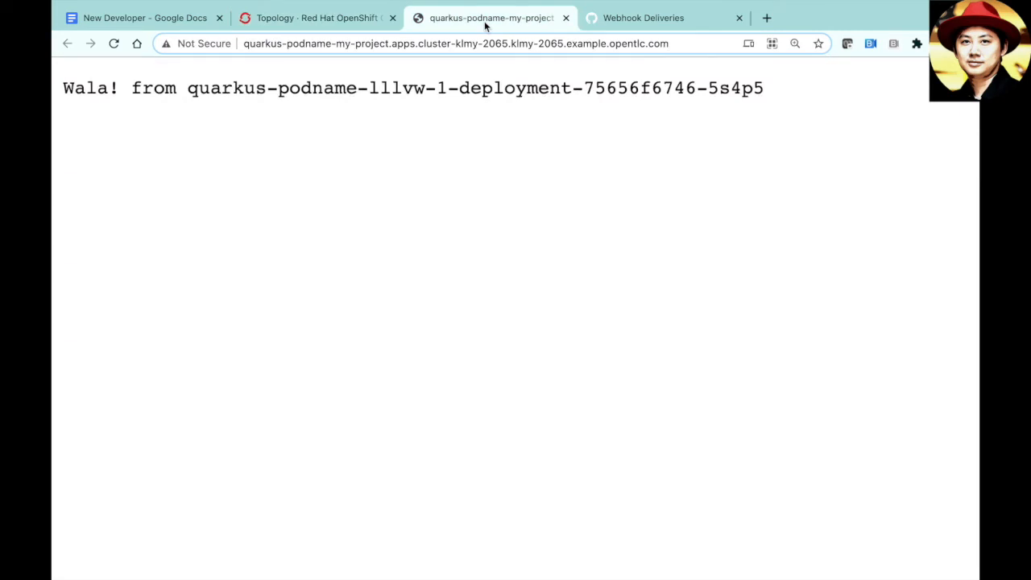
{"action": "left_click", "coordinate": [357, 25]}
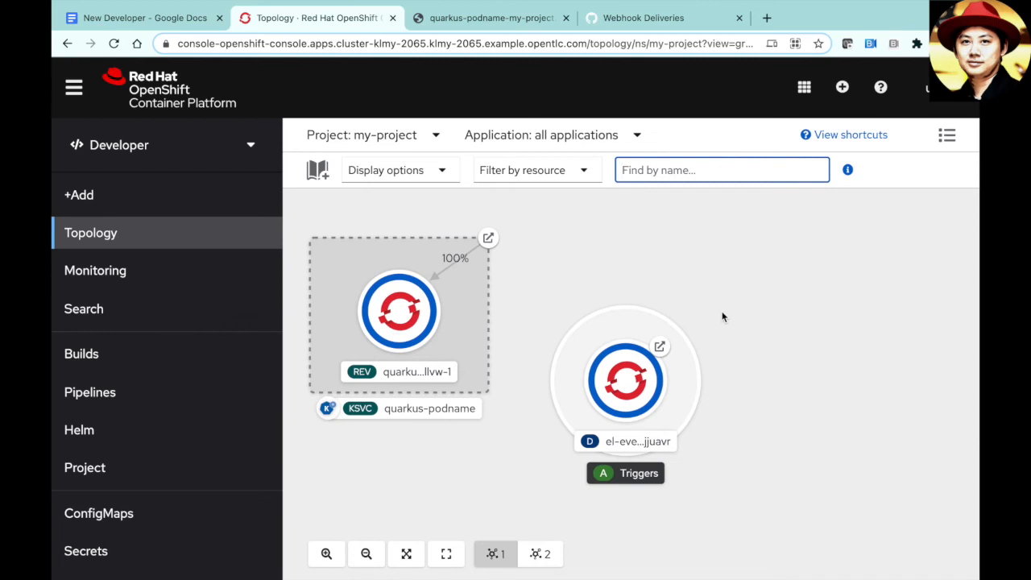
- Launch CodeReady Workspaces from the app launcher and log in with the account username and password
{"action": "left_click", "coordinate": [804, 87]}
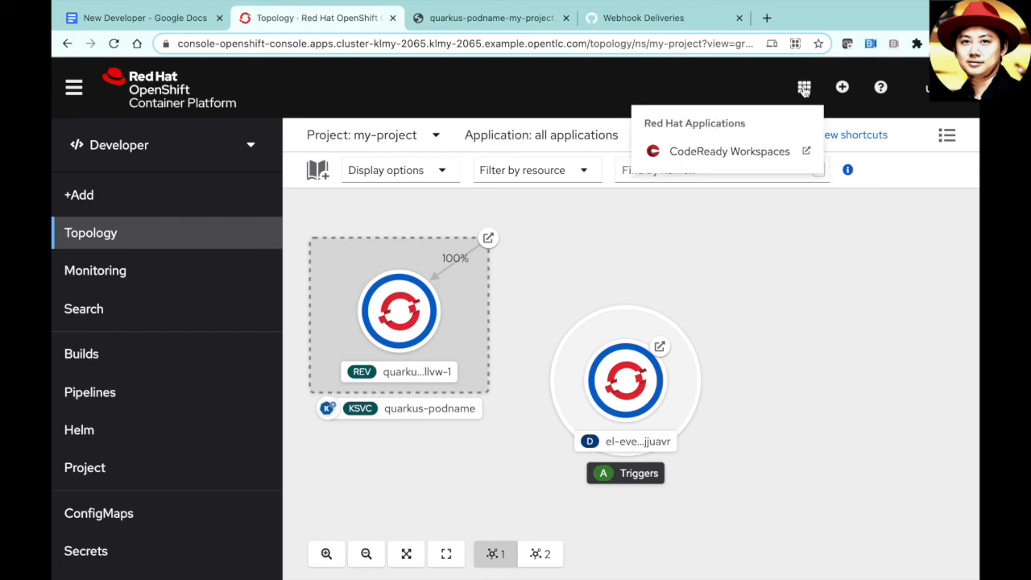
{"action": "left_click", "coordinate": [742, 151]}
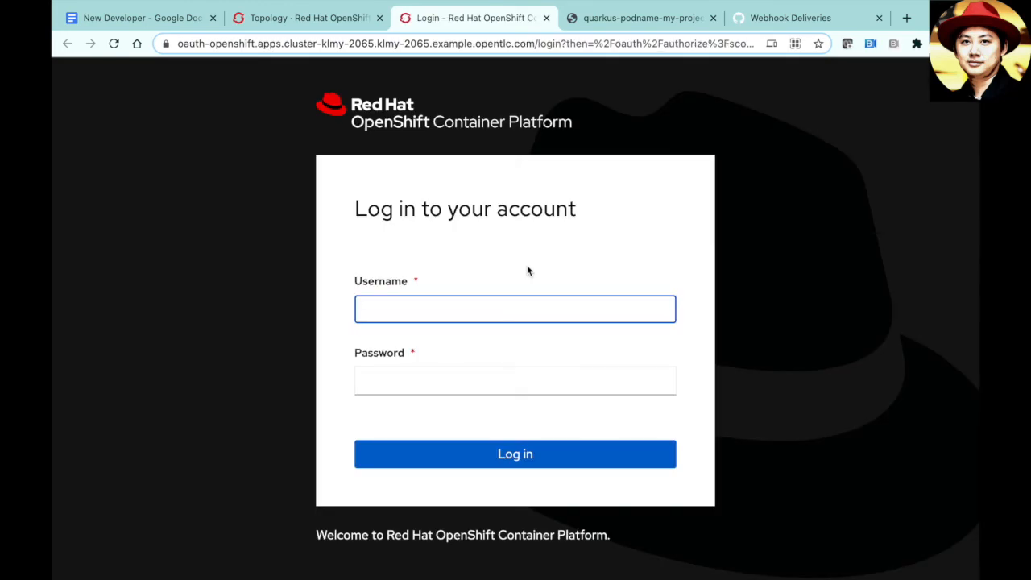
{"action": "type", "text": "user1"}
{"action": "key", "text": "Tab"}
{"action": "type", "text": "r3dh4t1!"}
{"action": "key", "text": "Return"}
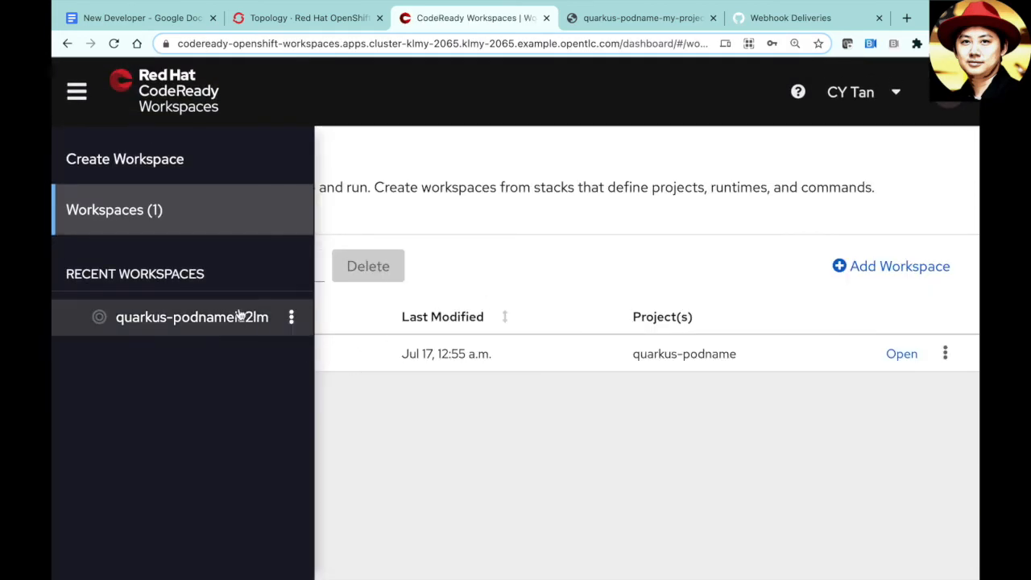
- Open the quarkus-podname workspace from the workspace list
{"action": "left_click", "coordinate": [293, 317]}
{"action": "left_click", "coordinate": [719, 474]}
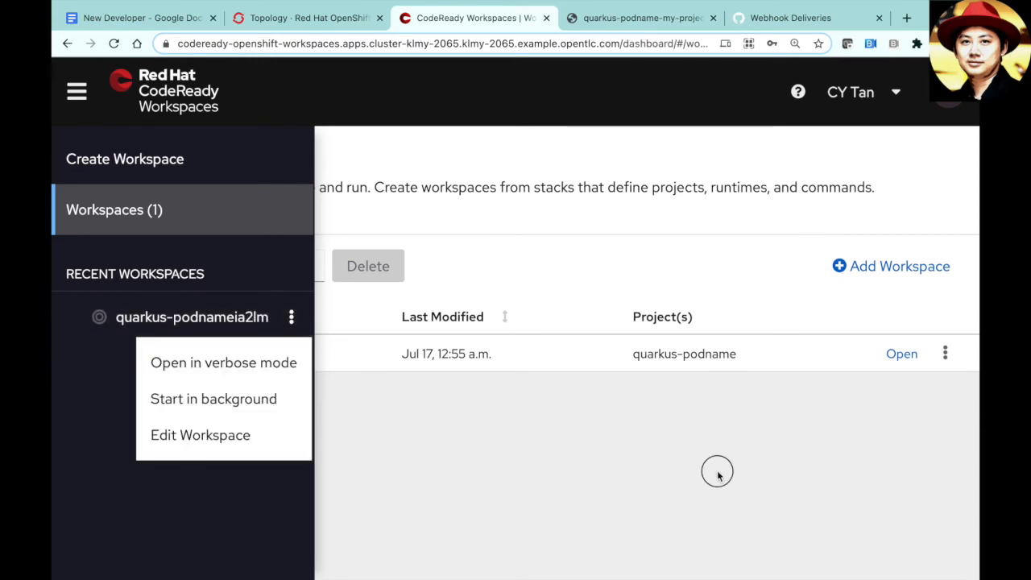
{"action": "left_click", "coordinate": [901, 355]}
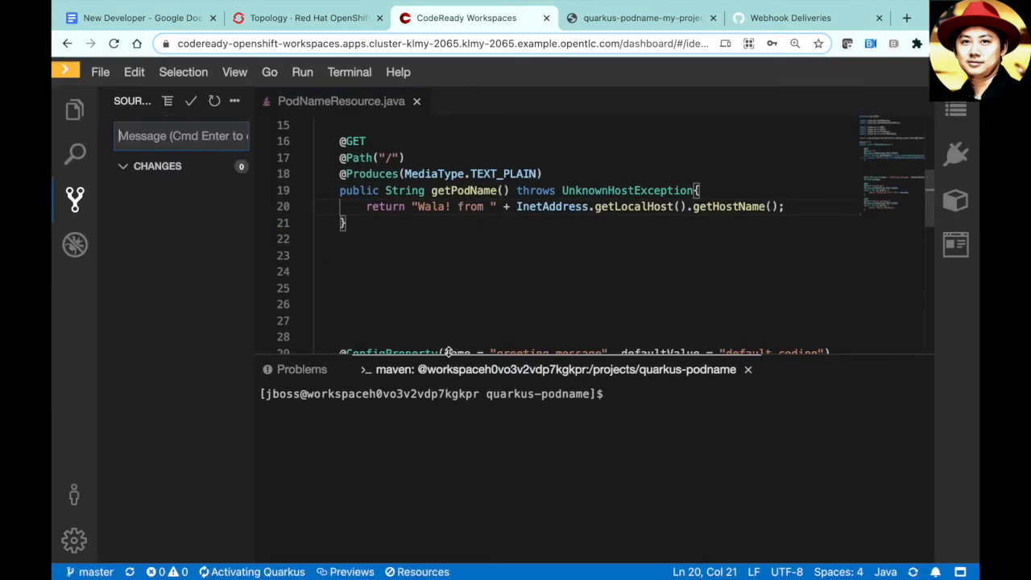
- Shrink the terminal and show the Explorer tree with .theia and src collapsed beside PodNameResource.java
{"action": "left_click_drag", "start_coordinate": [449, 356], "coordinate": [455, 401]}
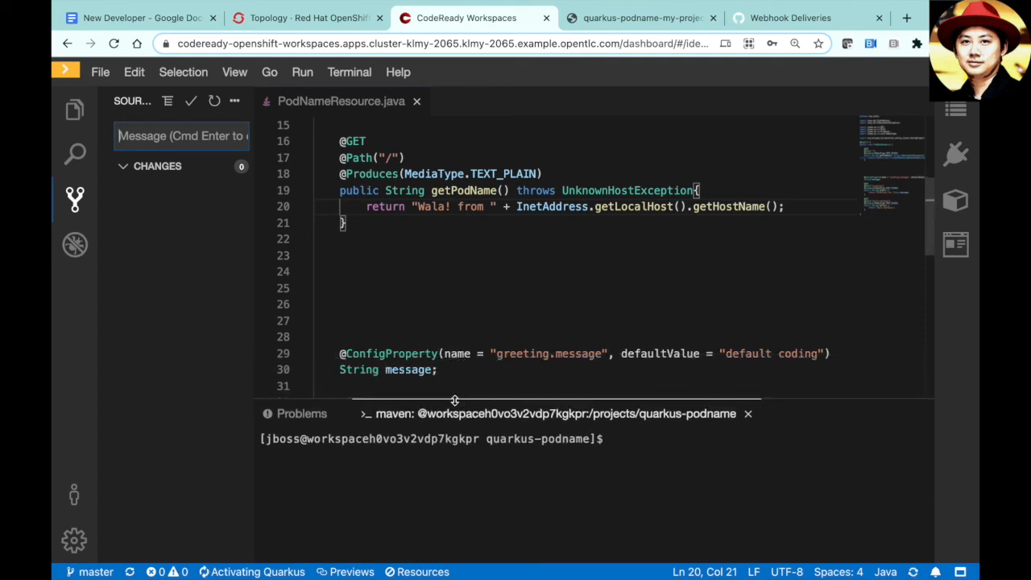
{"action": "left_click", "coordinate": [74, 109]}
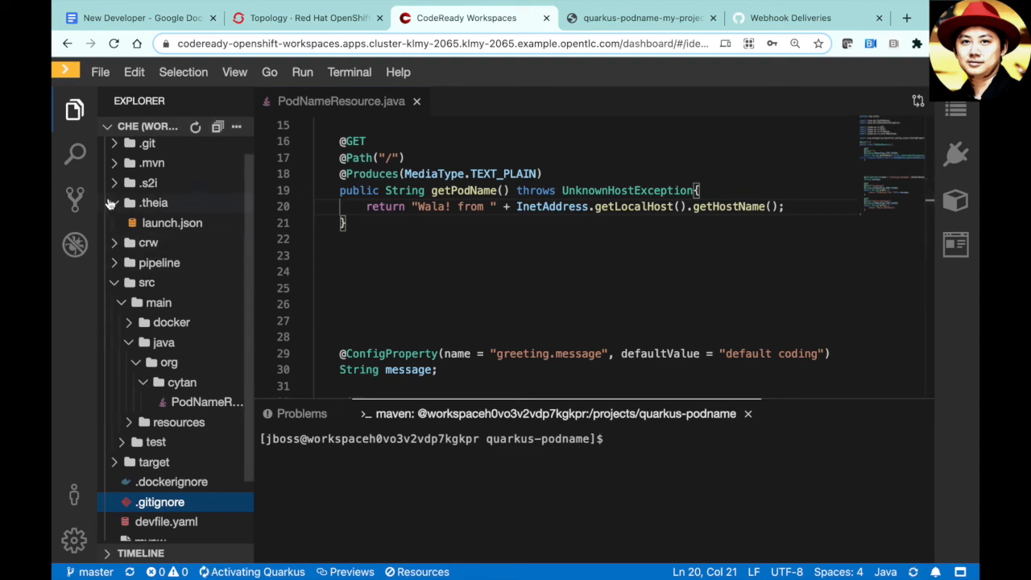
{"action": "left_click", "coordinate": [110, 202]}
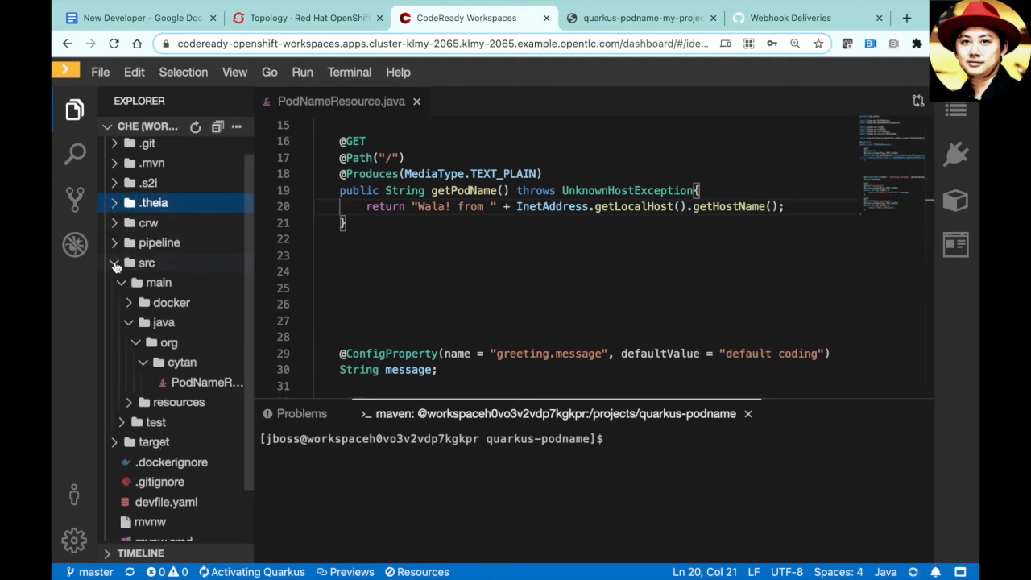
{"action": "left_click", "coordinate": [115, 265]}
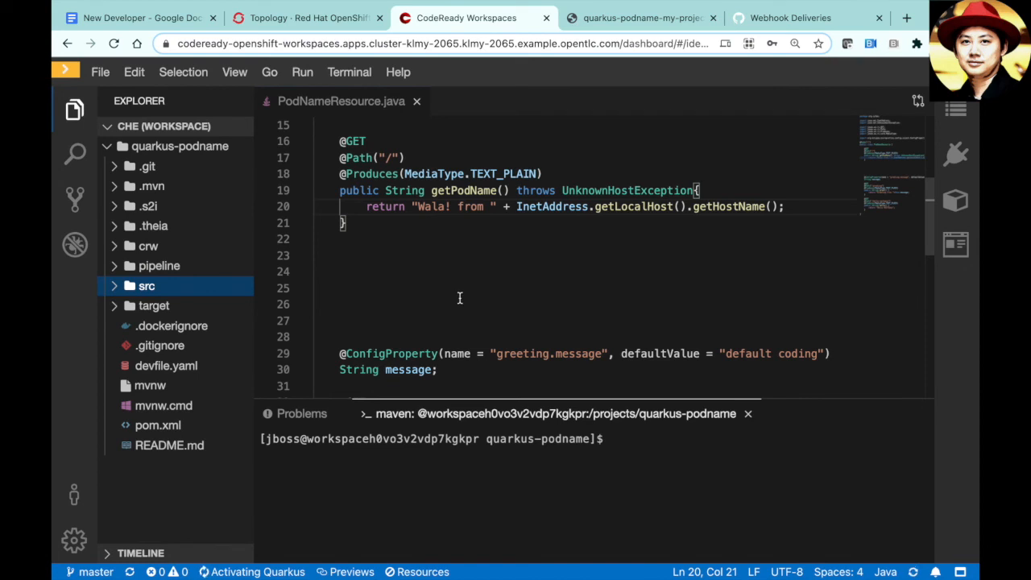
{"action": "scroll", "coordinate": [460, 298], "scroll_direction": "up", "scroll_amount": 2}
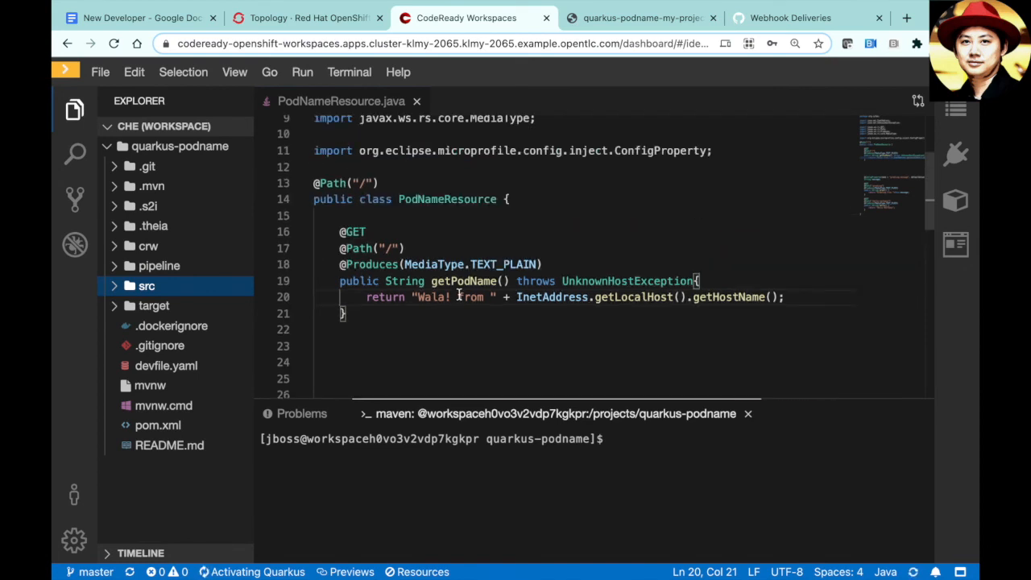
{"action": "scroll", "coordinate": [459, 296], "scroll_direction": "up", "scroll_amount": 1}
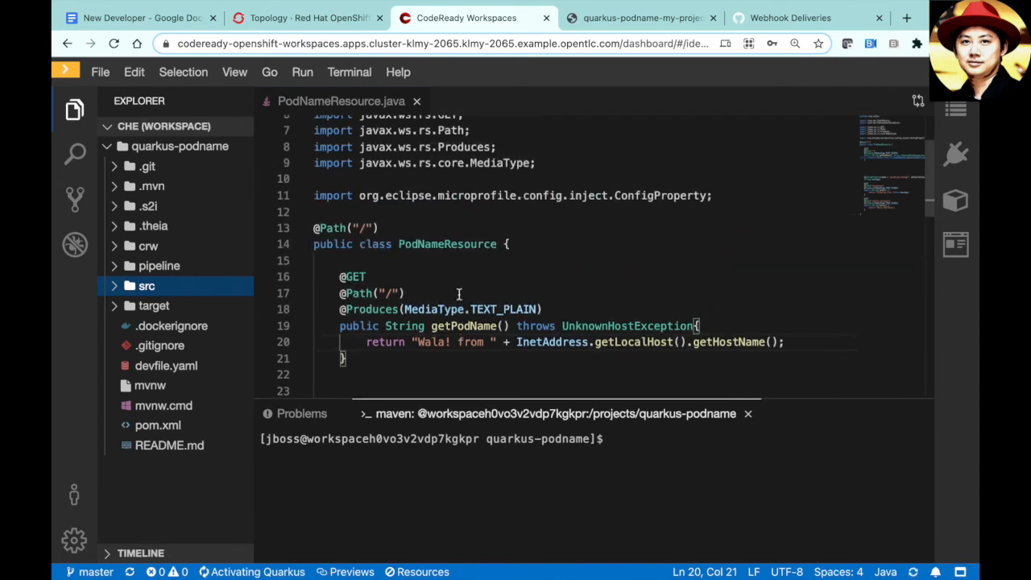
{"action": "scroll", "coordinate": [459, 294], "scroll_direction": "down", "scroll_amount": 2}
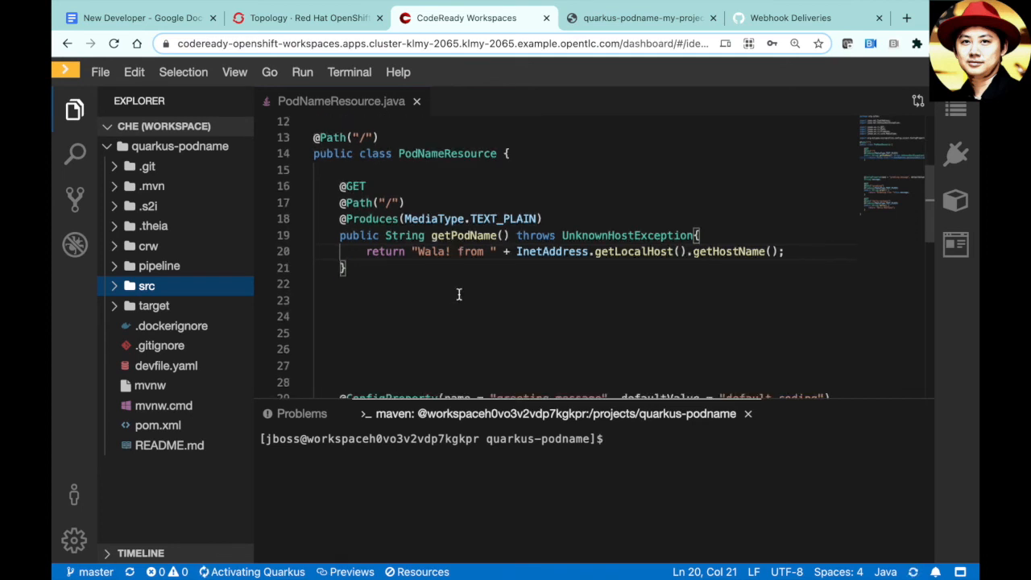
{"action": "scroll", "coordinate": [448, 274], "scroll_direction": "up", "scroll_amount": 1}
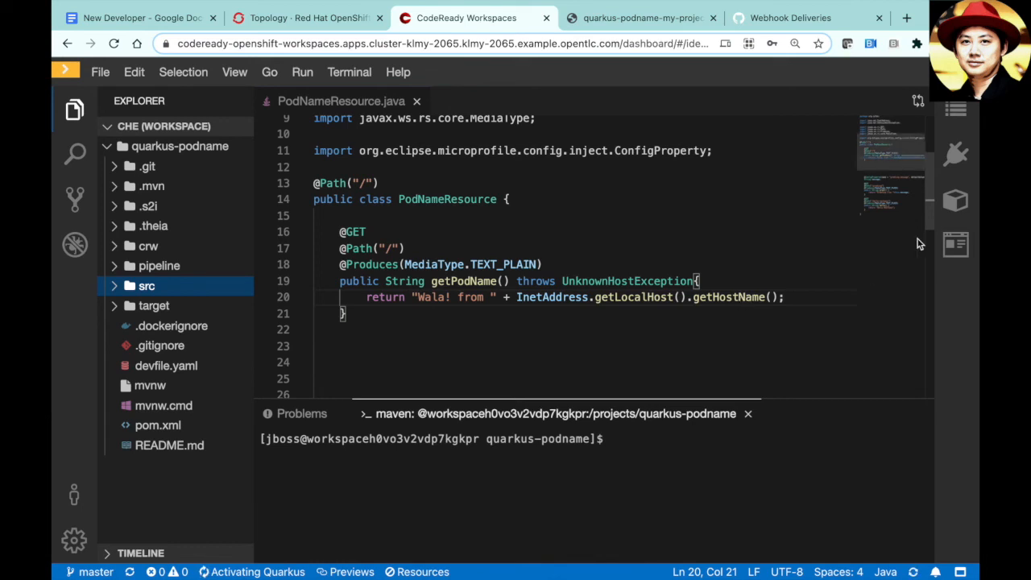
- Run '2. Start Quarkus in devmode' from My Workspace, then close the Quarkus Tools page and panel
{"action": "left_click", "coordinate": [954, 205]}
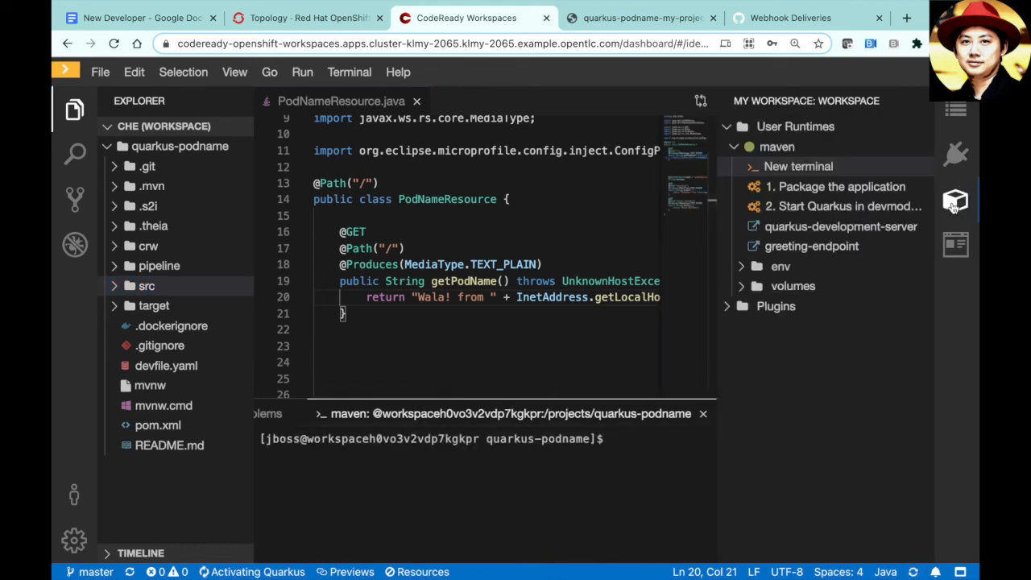
{"action": "left_click", "coordinate": [805, 208]}
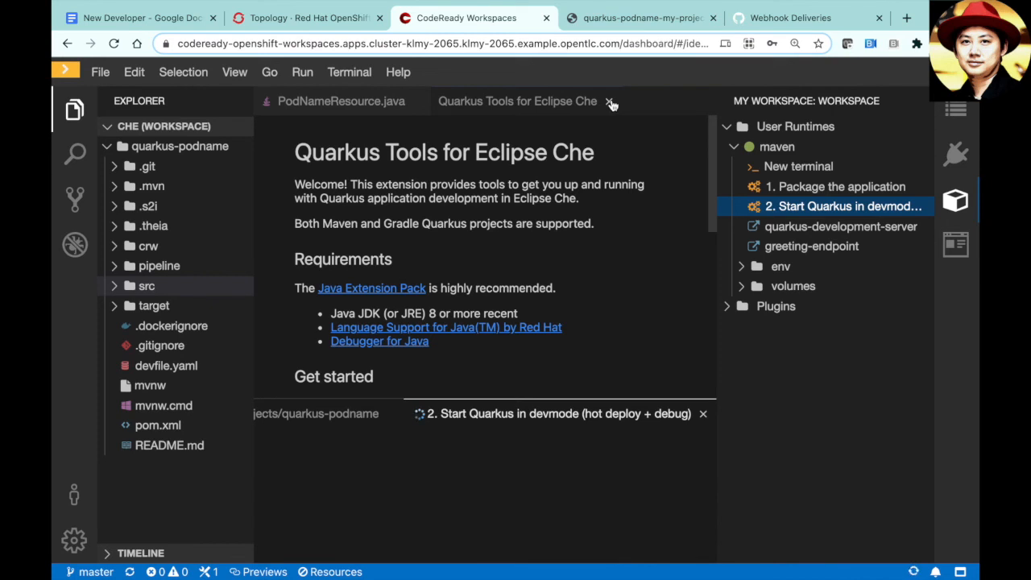
{"action": "left_click", "coordinate": [610, 103]}
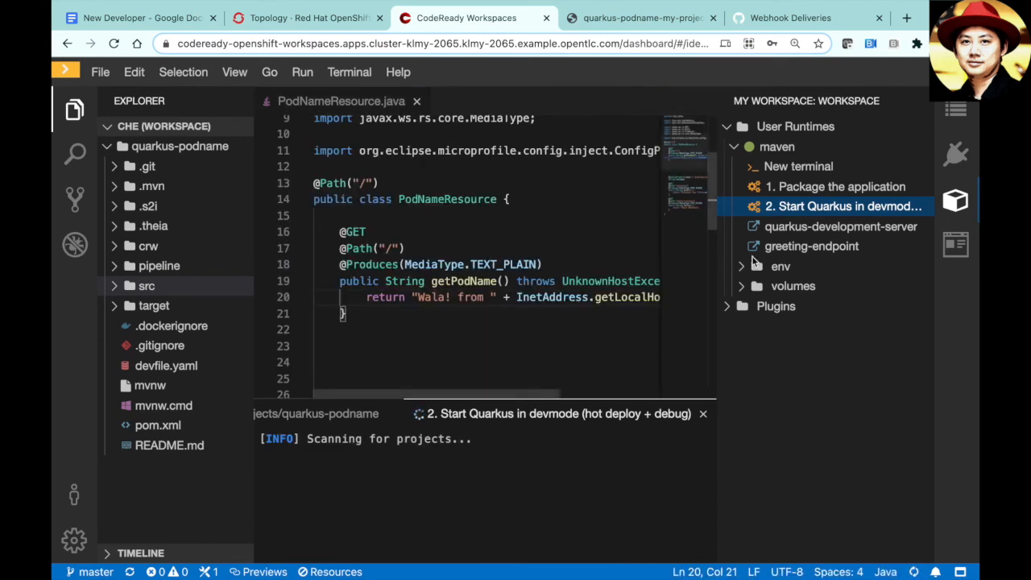
{"action": "left_click", "coordinate": [952, 206]}
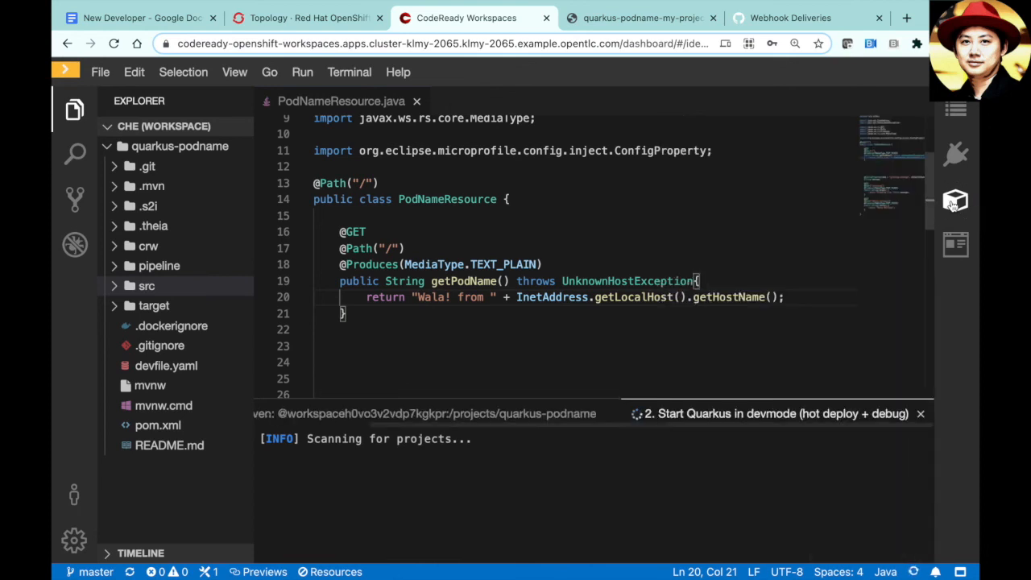
{"action": "left_click", "coordinate": [732, 278]}
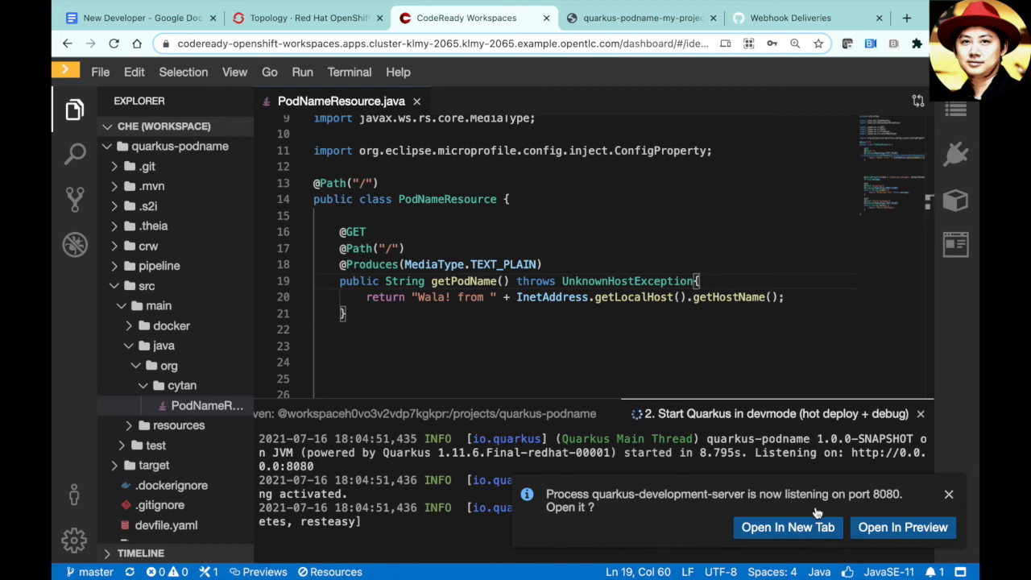
- Open the app in a side preview and refresh it to show 'Wala! from' plus the pod name
{"action": "left_click", "coordinate": [889, 530]}
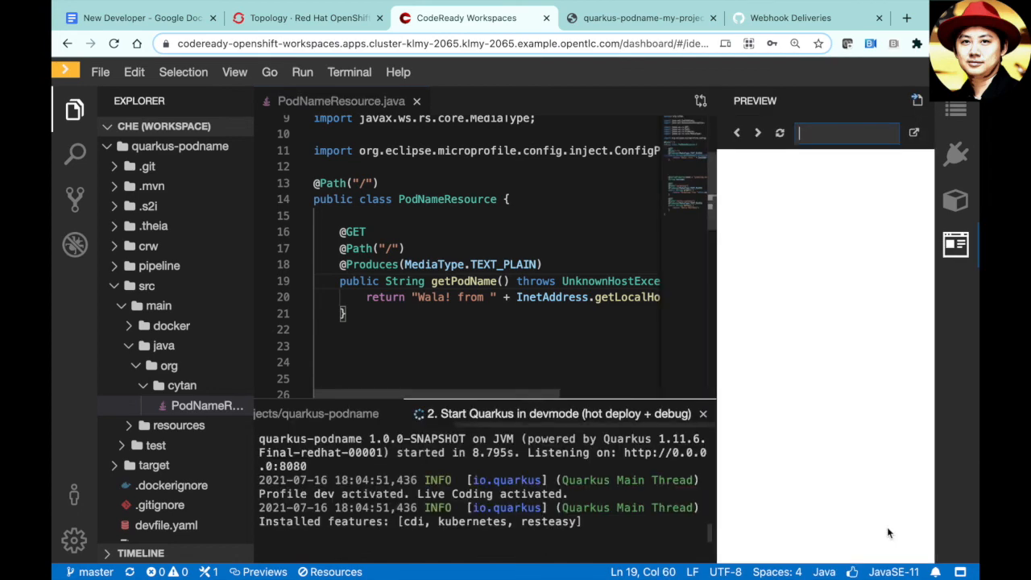
{"action": "left_click", "coordinate": [780, 135]}
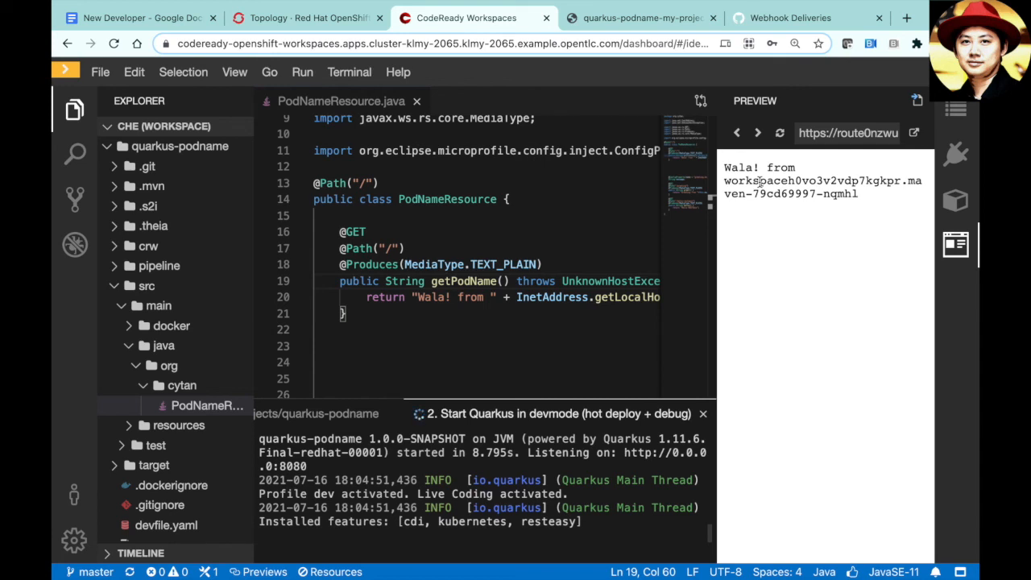
{"action": "left_click_drag", "start_coordinate": [759, 182], "coordinate": [802, 194]}
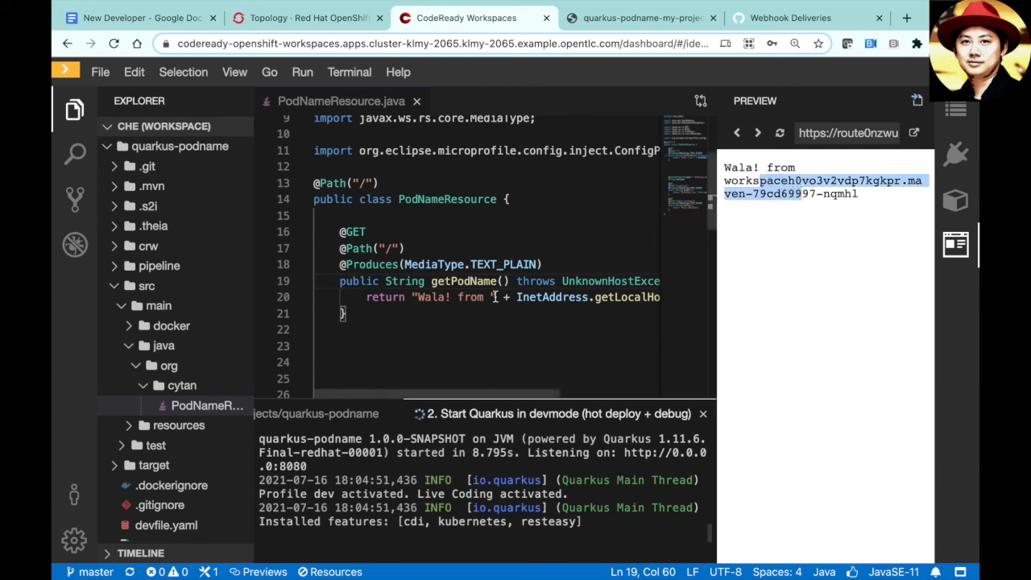
- Replace 'Wala' with 'Hi IOF' on line 20 and refresh the preview to see 'Hi IOF! from'
{"action": "double_click", "coordinate": [432, 297]}
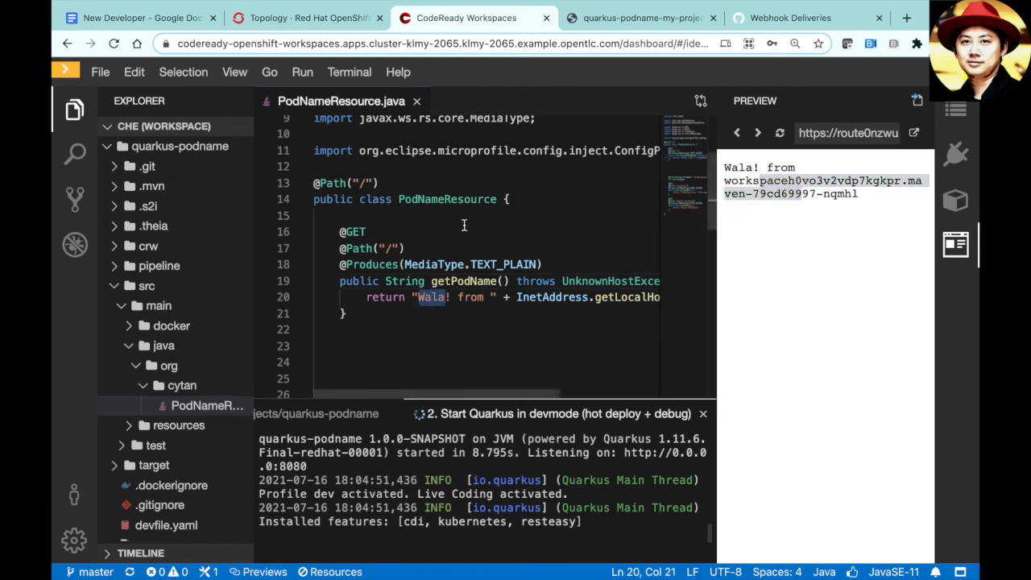
{"action": "type", "text": "Hi IO"}
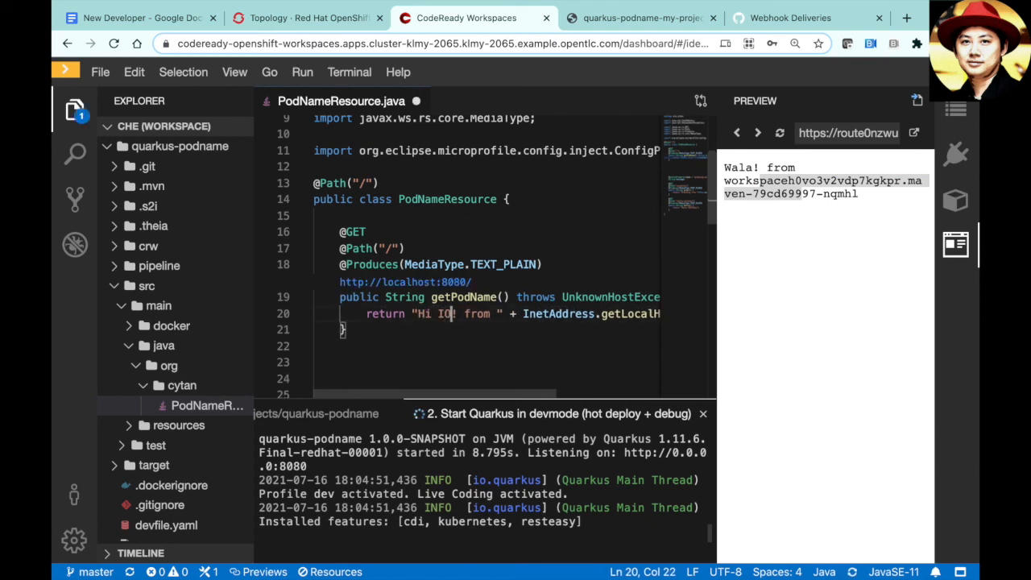
{"action": "type", "text": "F"}
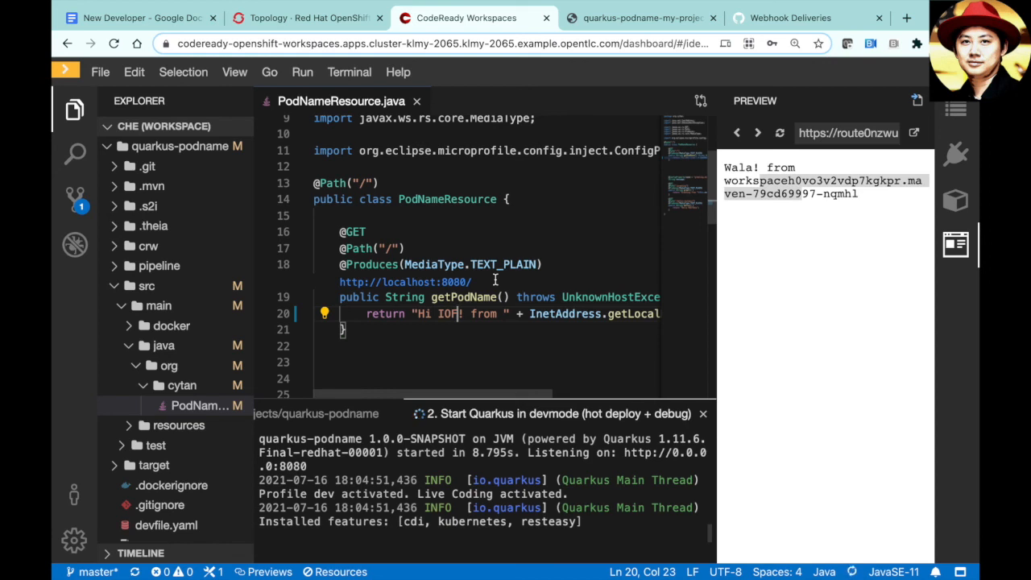
{"action": "left_click", "coordinate": [783, 134]}
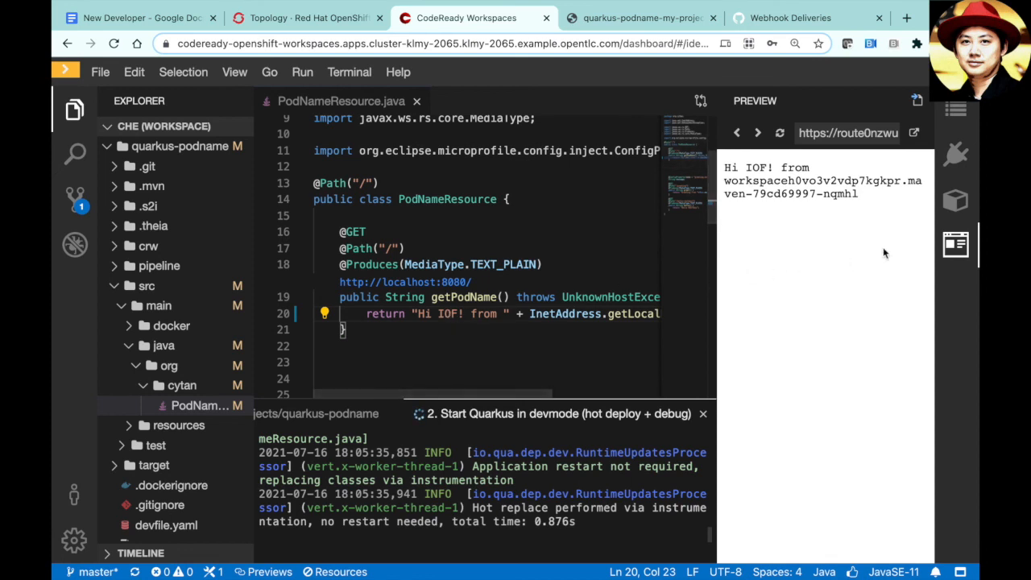
- In a new maven-container terminal, list files, stage all changes and commit them as 'Hi IOF Demo'
{"action": "left_click", "coordinate": [956, 202]}
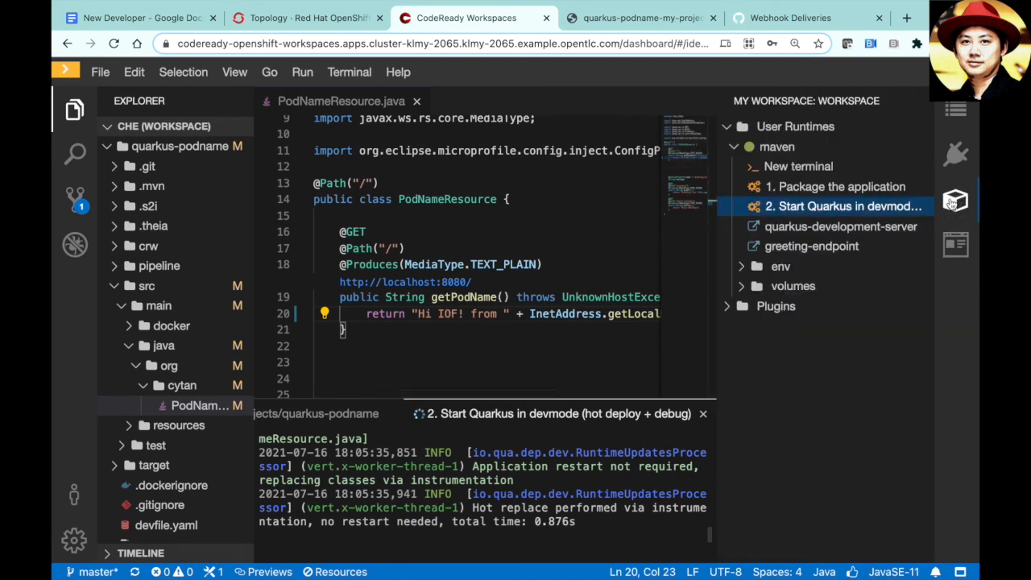
{"action": "left_click", "coordinate": [845, 169]}
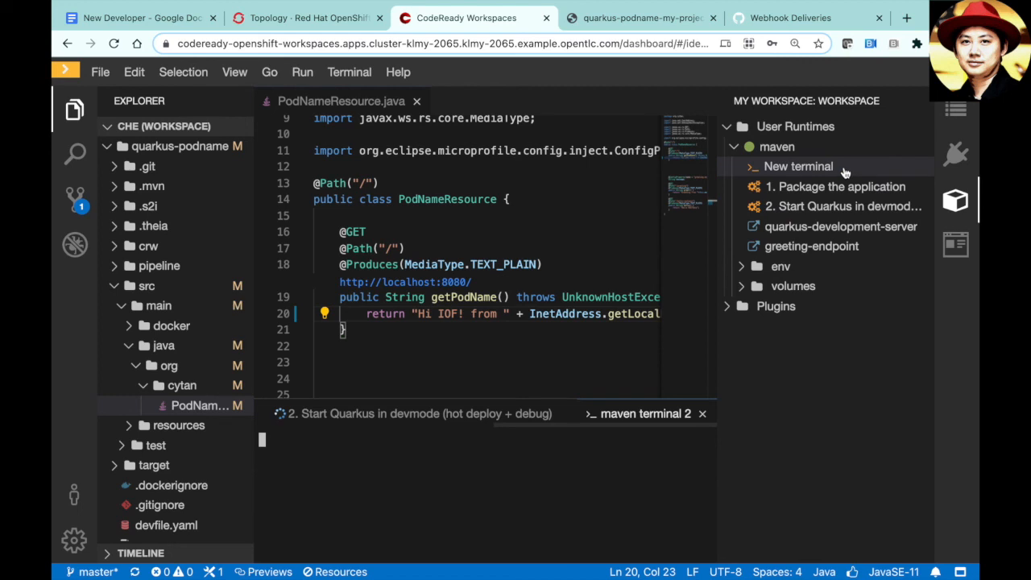
{"action": "left_click", "coordinate": [957, 202]}
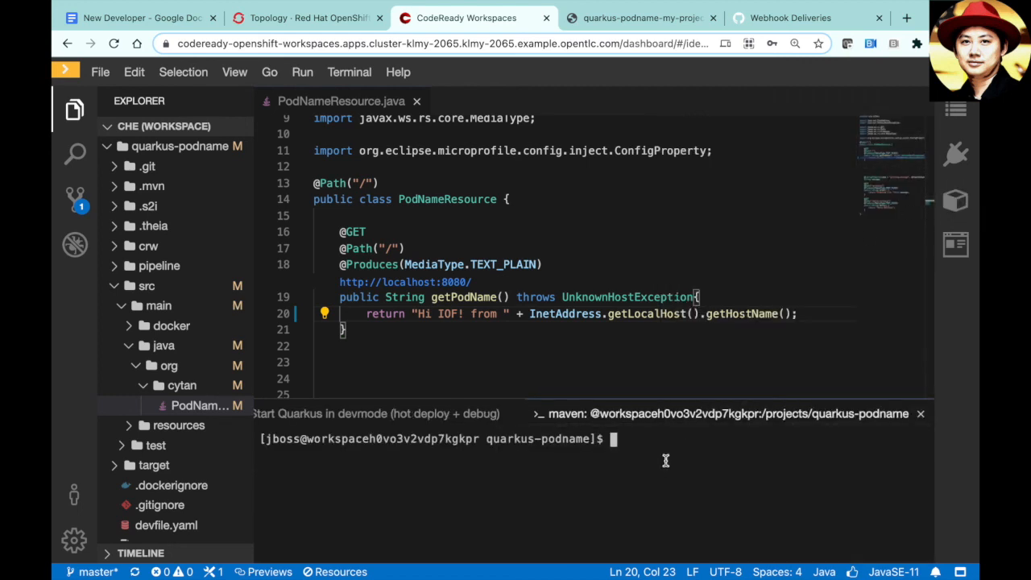
{"action": "type", "text": "ls -la"}
{"action": "key", "text": "Return"}
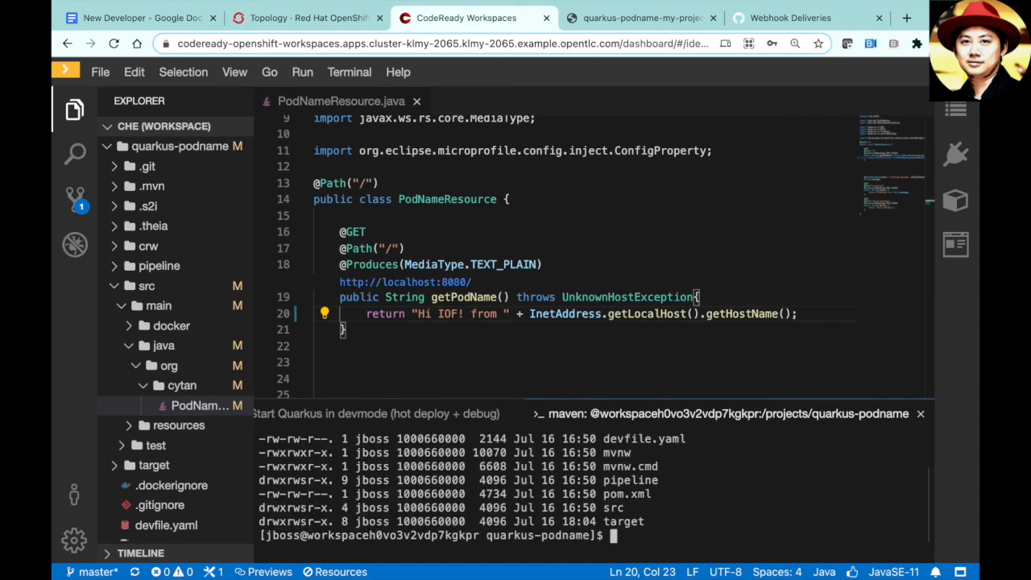
{"action": "type", "text": "git add --all"}
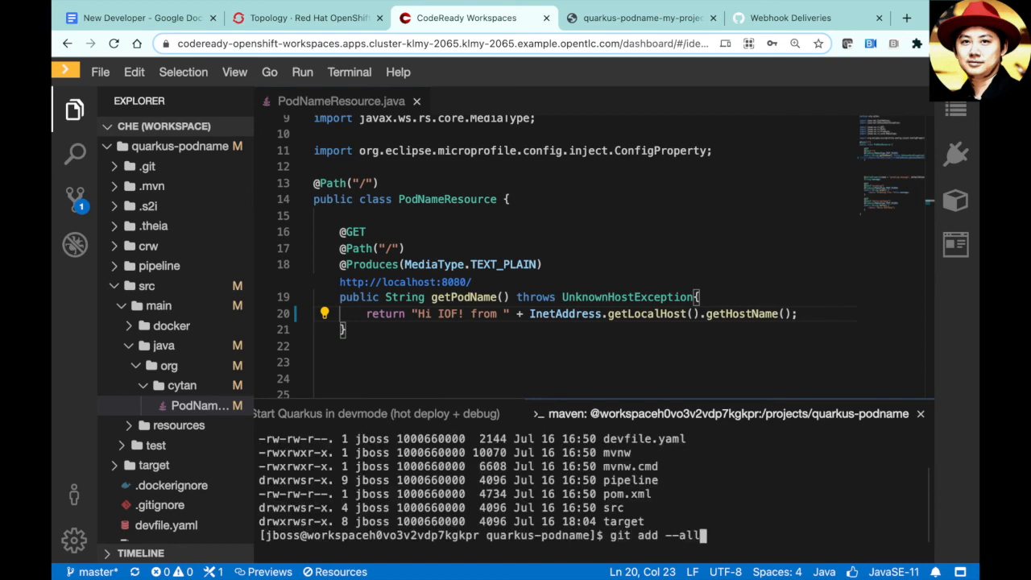
{"action": "key", "text": "Return"}
{"action": "type", "text": "git c"}
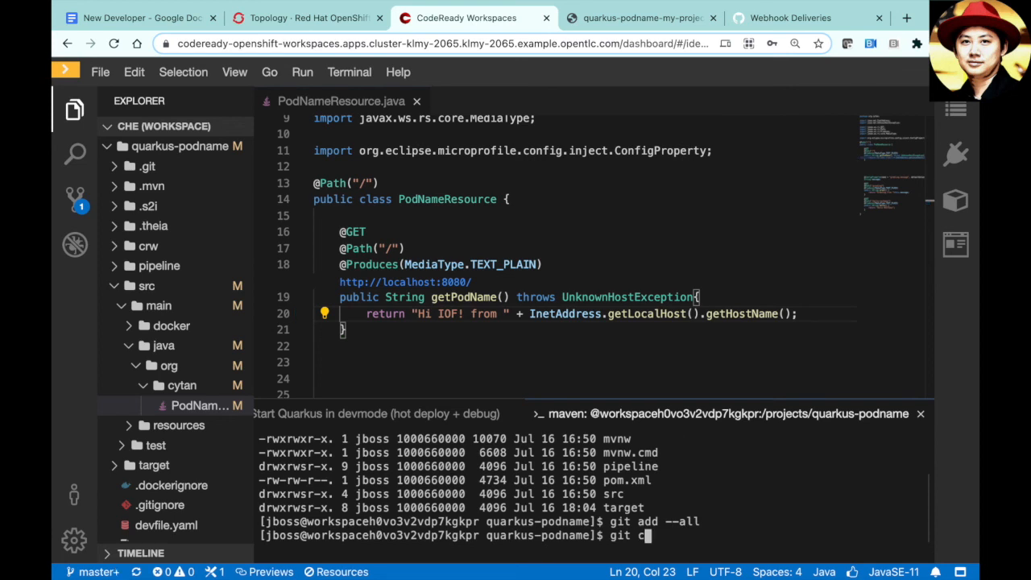
{"action": "type", "text": "ommit -m \"Hi "}
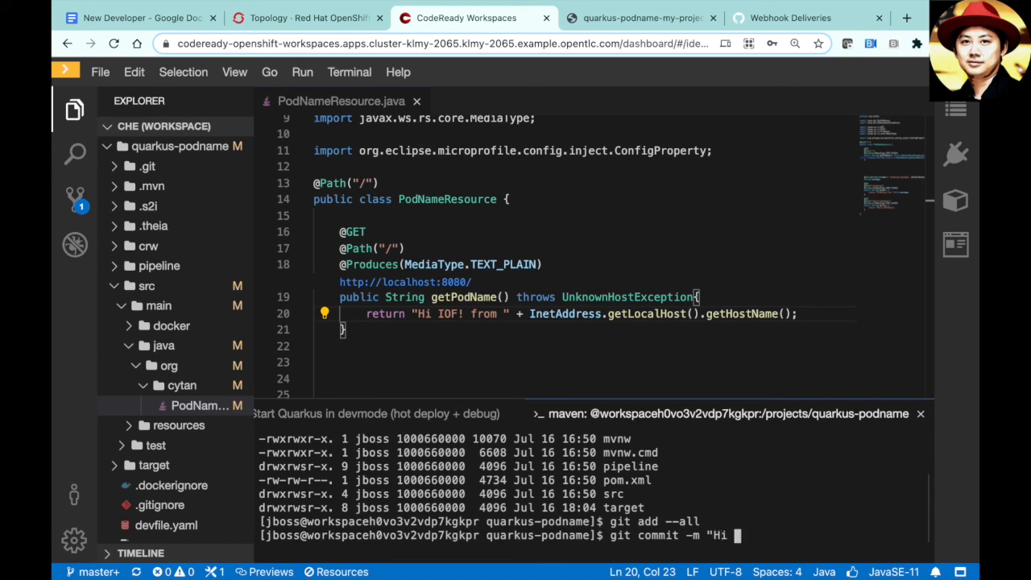
{"action": "type", "text": "IOF Demo\""}
{"action": "key", "text": "Return"}
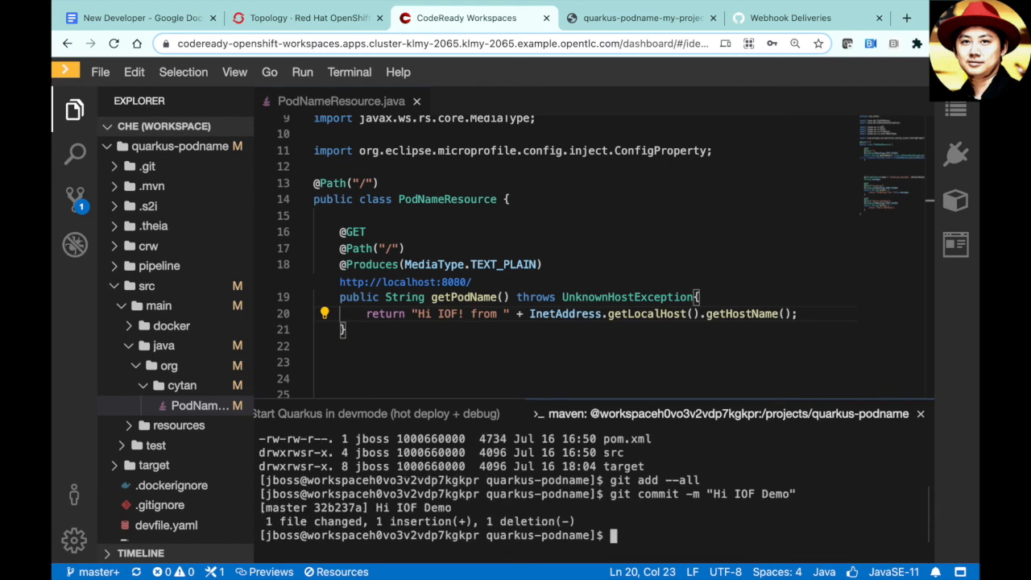
- Push to origin master, correcting the 'orign' typo, and enter the GitHub username and password
{"action": "type", "text": "git p"}
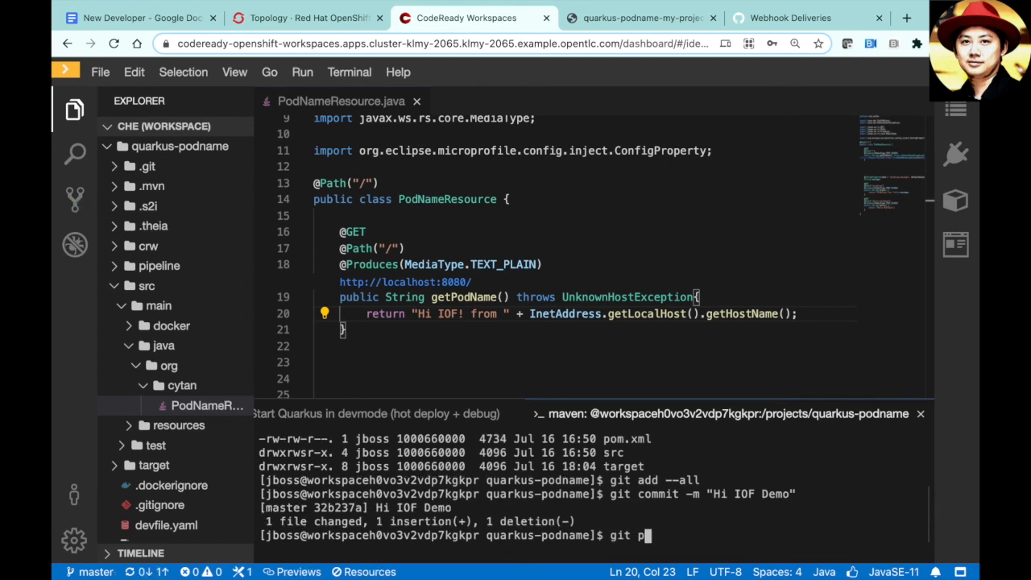
{"action": "type", "text": "ush orign master"}
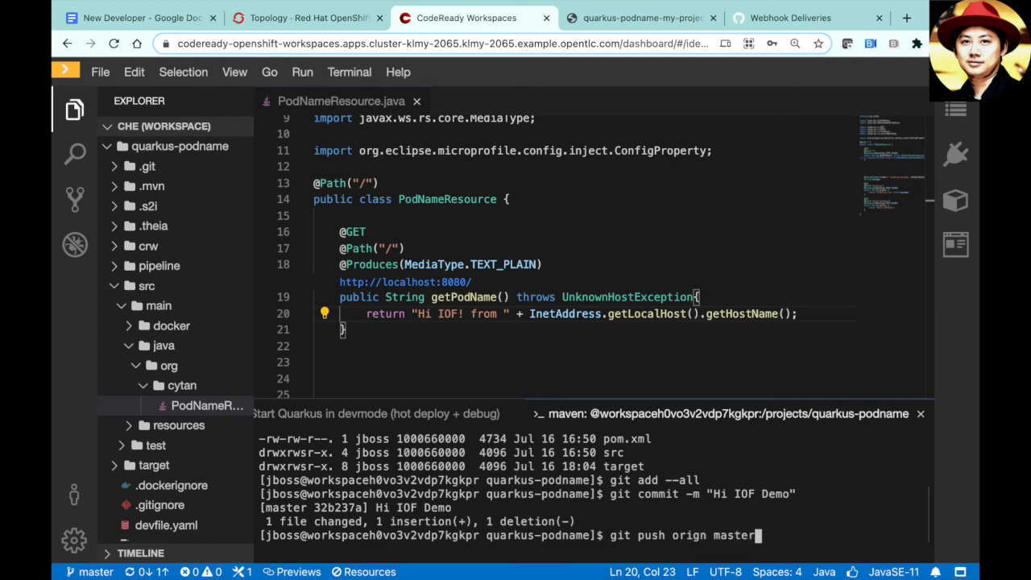
{"action": "key", "text": "Return"}
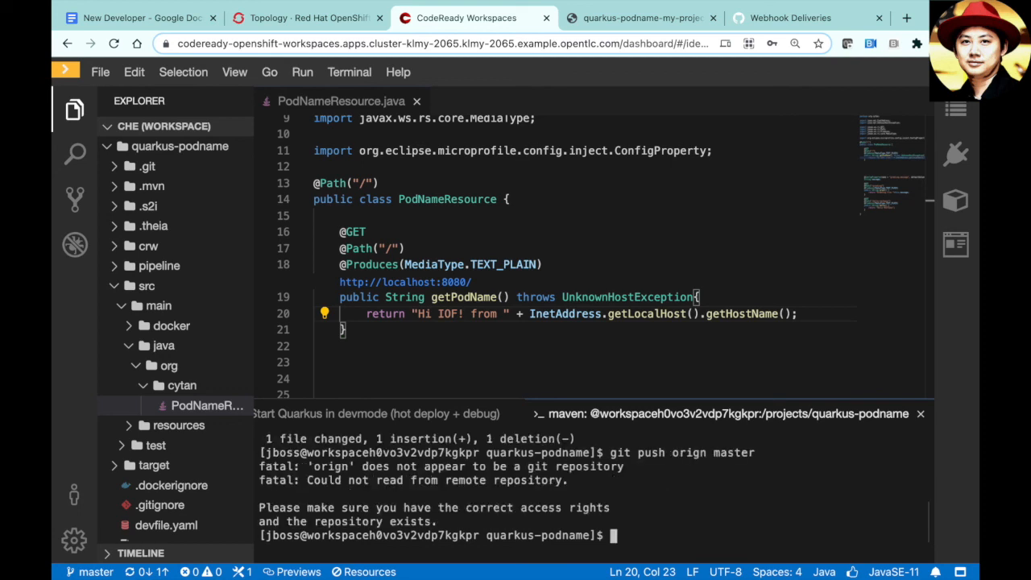
{"action": "key", "text": "Up"}
{"action": "key", "text": "Left"}
{"action": "key", "text": "Left"}
{"action": "key", "text": "Left"}
{"action": "key", "text": "Left"}
{"action": "key", "text": "Left"}
{"action": "key", "text": "Left"}
{"action": "key", "text": "Left"}
{"action": "key", "text": "Left"}
{"action": "key", "text": "Left"}
{"action": "key", "text": "Left"}
{"action": "key", "text": "Left"}
{"action": "key", "text": "Left"}
{"action": "key", "text": "Left"}
{"action": "key", "text": "Left"}
{"action": "key", "text": "Left"}
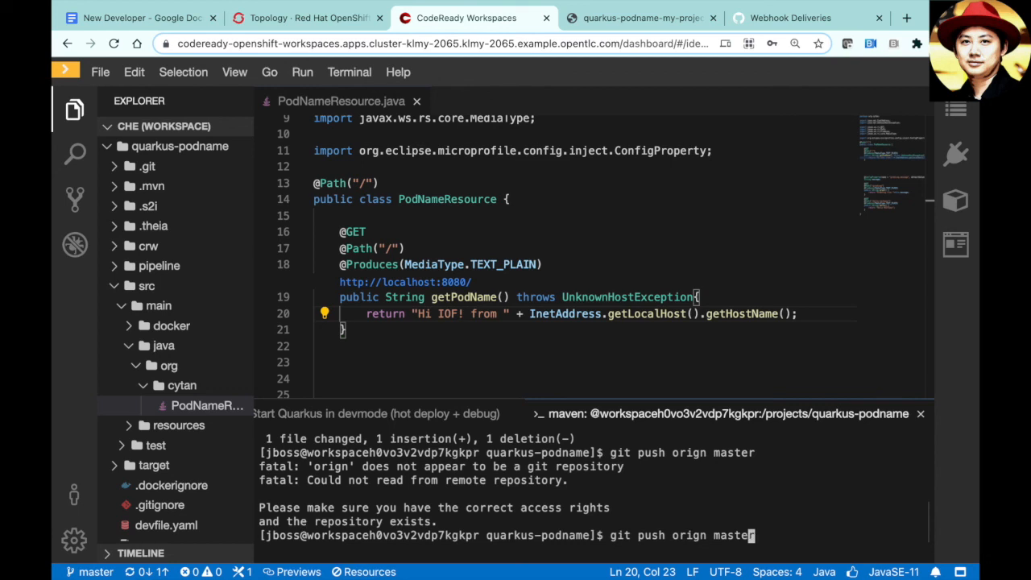
{"action": "key", "text": "Left"}
{"action": "key", "text": "Left"}
{"action": "key", "text": "Left"}
{"action": "key", "text": "Left"}
{"action": "key", "text": "Right"}
{"action": "key", "text": "Right"}
{"action": "key", "text": "Right"}
{"action": "key", "text": "Right"}
{"action": "key", "text": "Right"}
{"action": "key", "text": "Right"}
{"action": "key", "text": "Right"}
{"action": "key", "text": "Right"}
{"action": "key", "text": "Right"}
{"action": "key", "text": "Right"}
{"action": "key", "text": "Right"}
{"action": "type", "text": "i"}
{"action": "key", "text": "Return"}
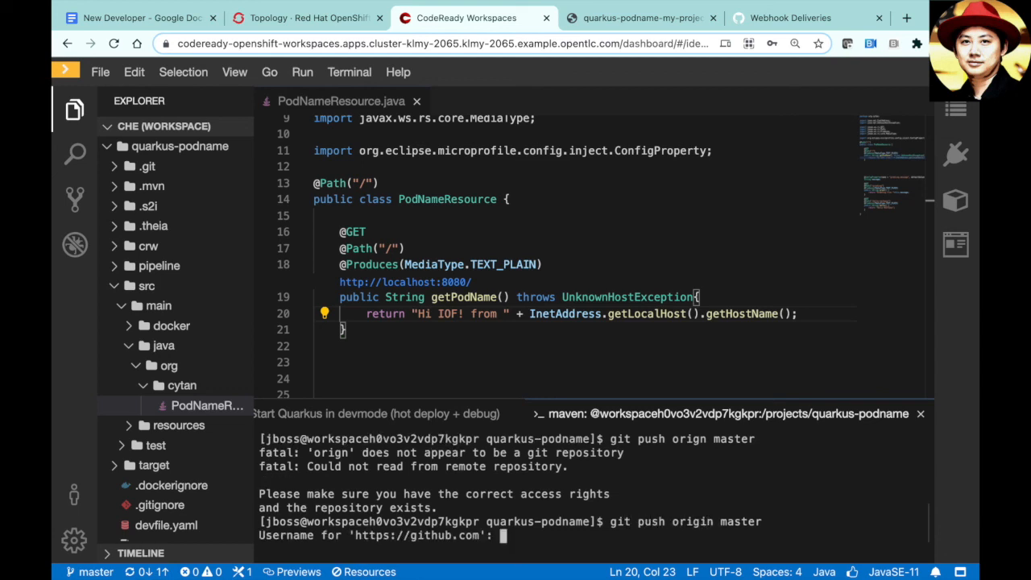
{"action": "type", "text": "cytanss"}
{"action": "key", "text": "Return"}
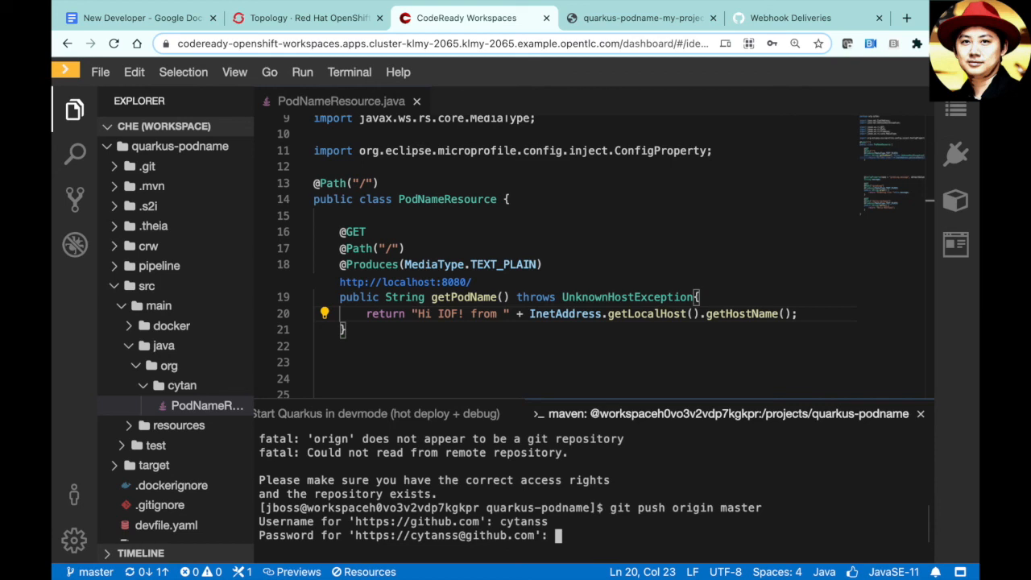
{"action": "key", "text": "Return"}
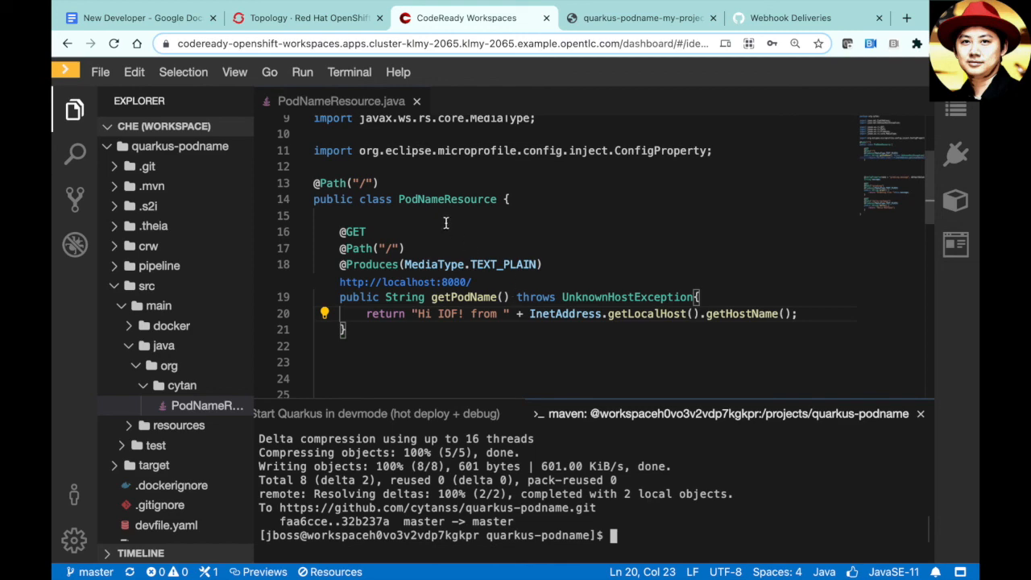
- Open the quarkus-podname Pipeline Runs list showing the new run quarkus-podname-mqbwm Running
{"action": "left_click", "coordinate": [299, 21]}
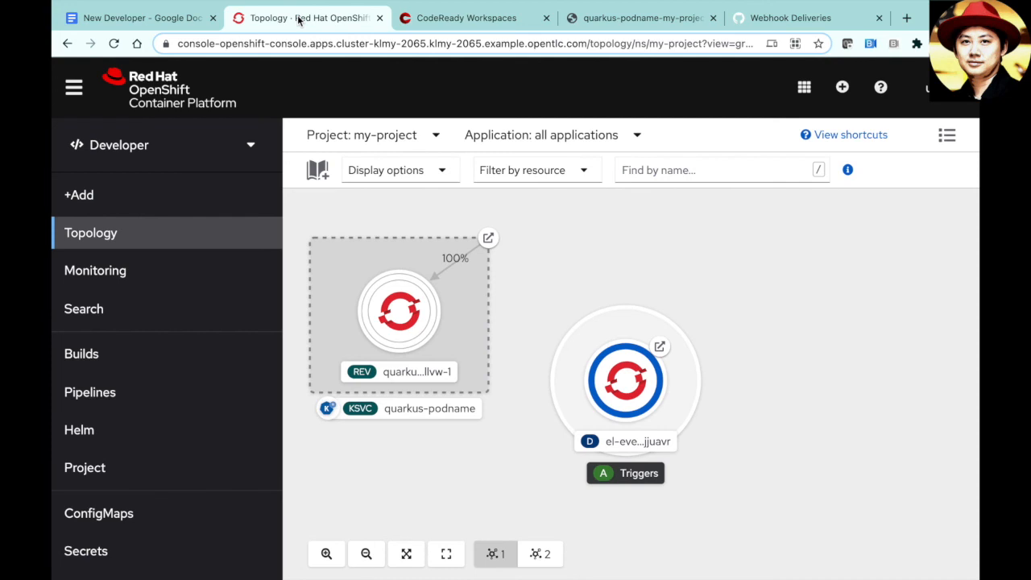
{"action": "left_click", "coordinate": [188, 394]}
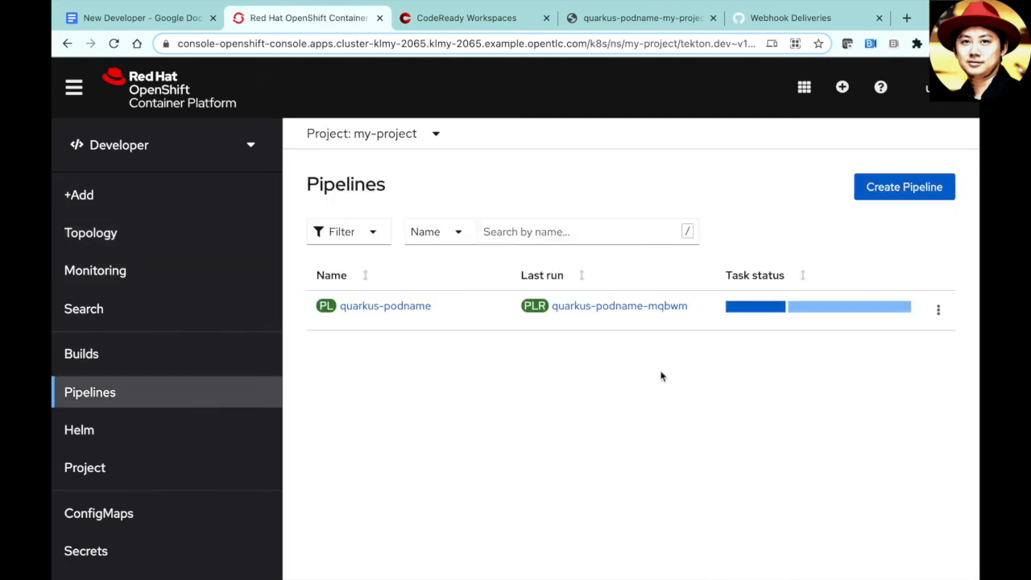
{"action": "mouse_move", "coordinate": [765, 314]}
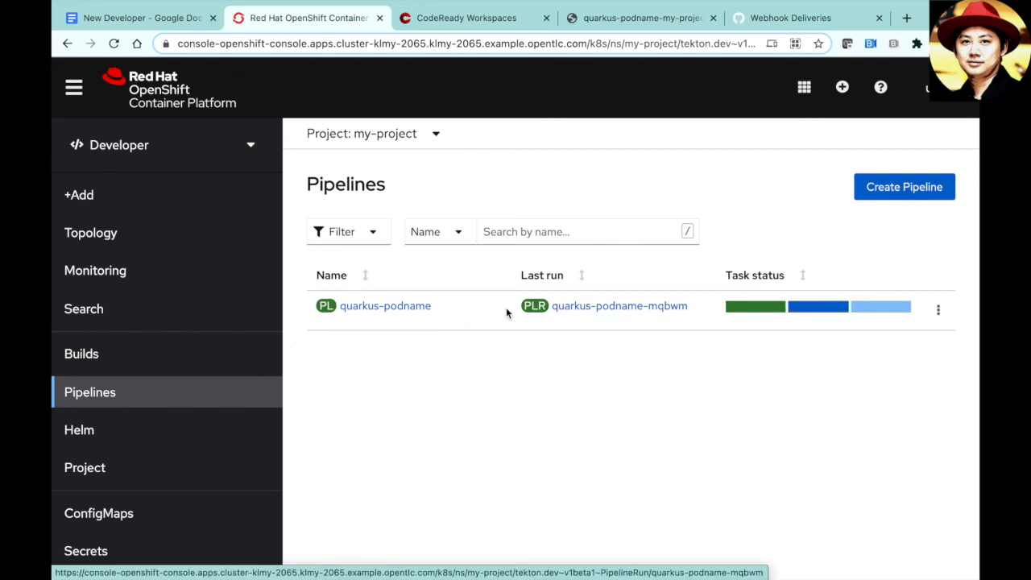
{"action": "left_click", "coordinate": [406, 306]}
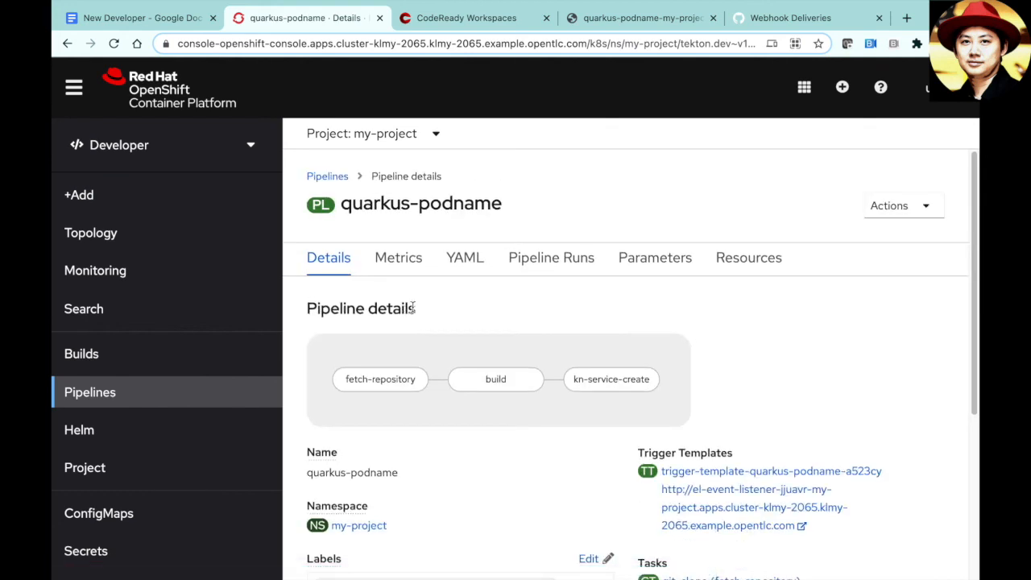
{"action": "left_click", "coordinate": [532, 259]}
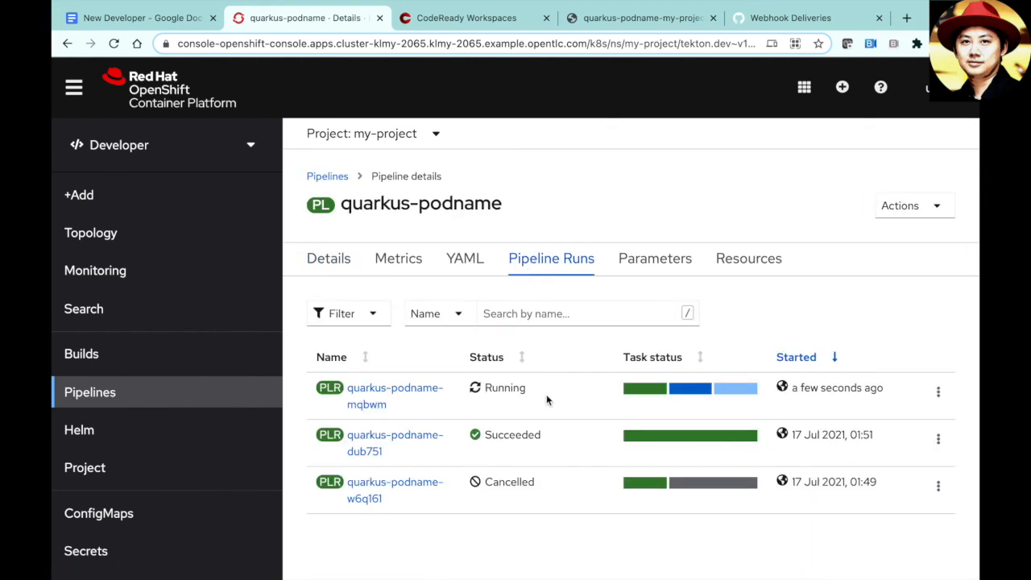